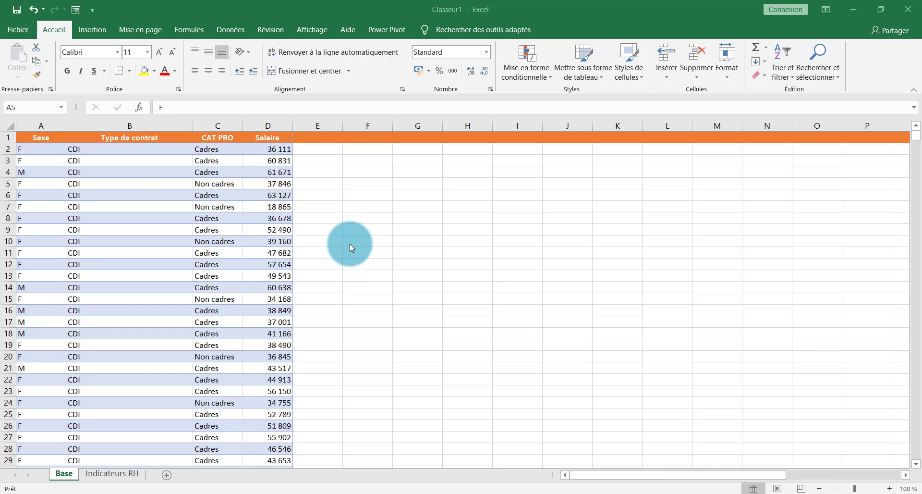
Convert the data range A1:D1247 on the Base sheet into a table with headers.
left_click(50, 148)
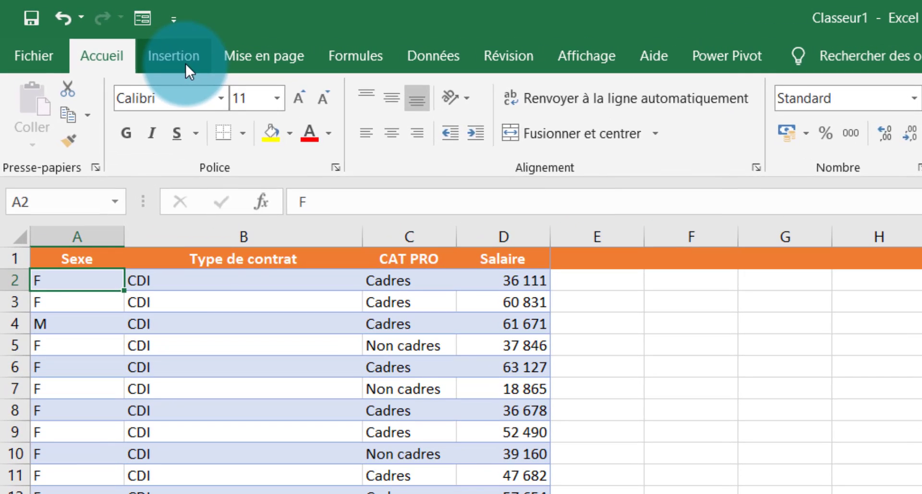
left_click(98, 36)
left_click(229, 100)
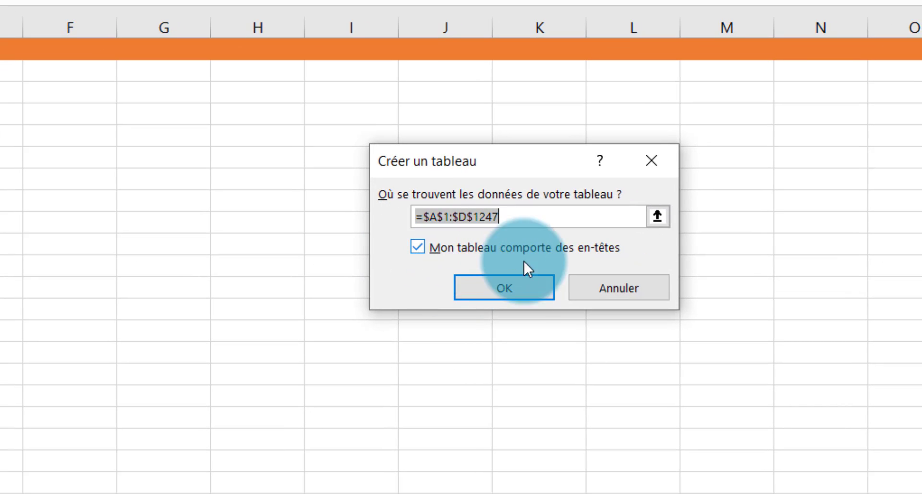
left_click(497, 293)
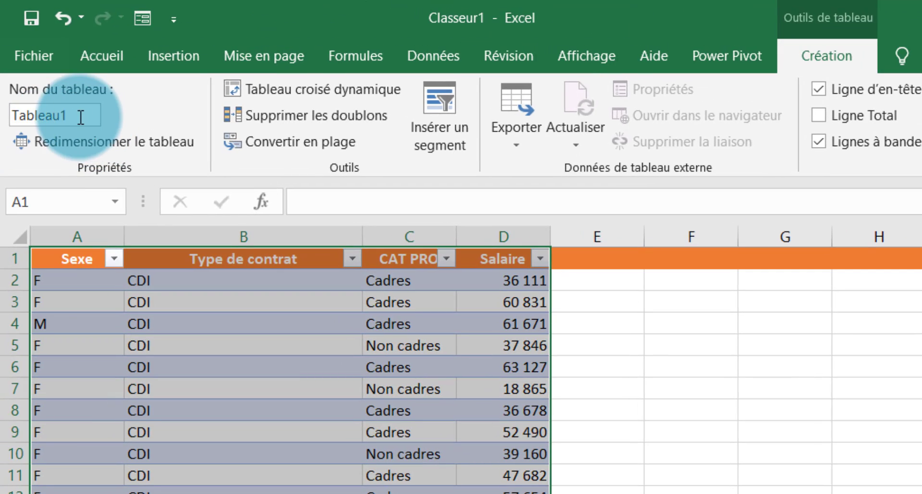
Rename the new table as BDD_RH.
left_click_drag(9, 117, 74, 113)
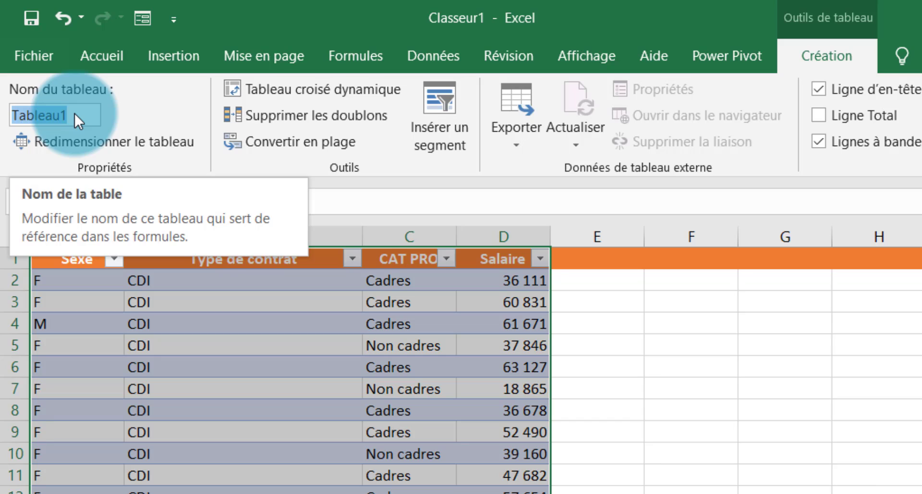
type("B")
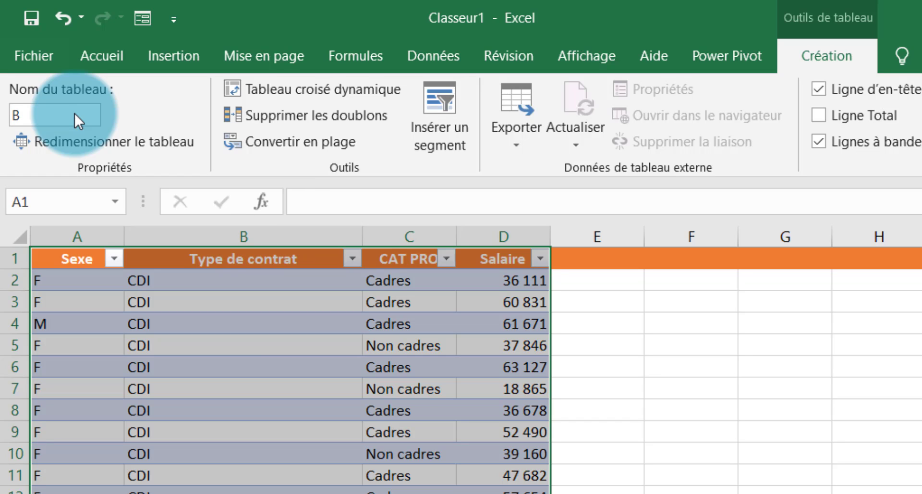
type("DD_RH")
key("Return")
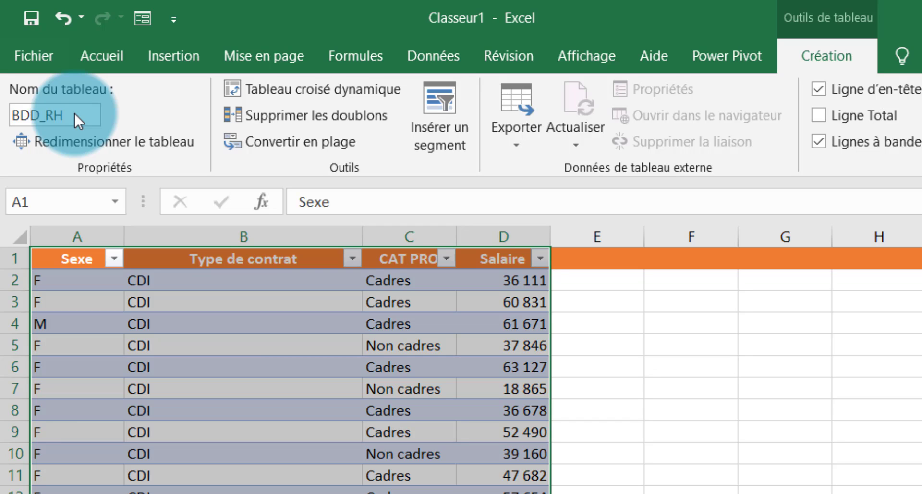
Examine the Sexe, Type de contrat, CAT PRO and Salaire columns of the table.
left_click(239, 300)
left_click(181, 344)
left_click(68, 282)
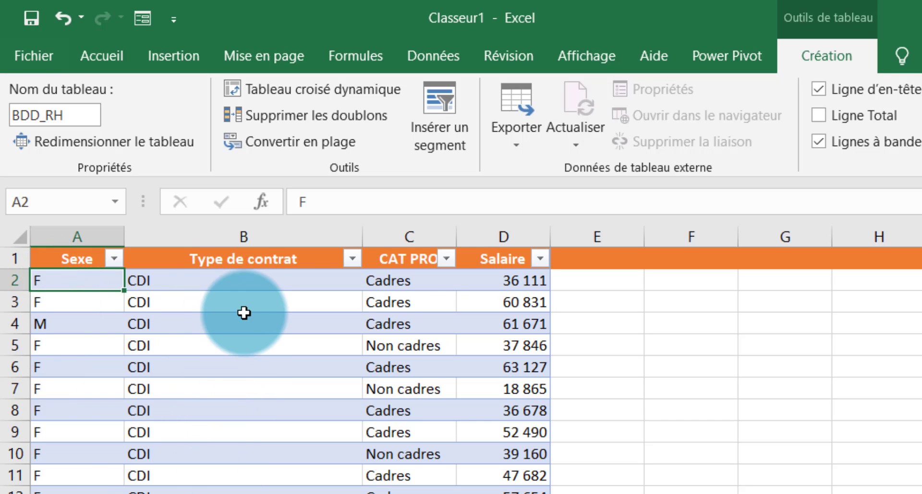
left_click(417, 280)
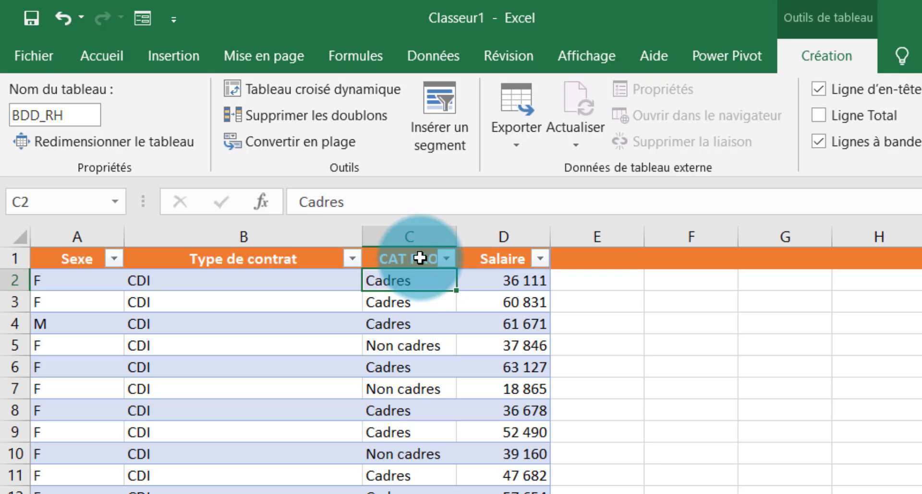
left_click(507, 282)
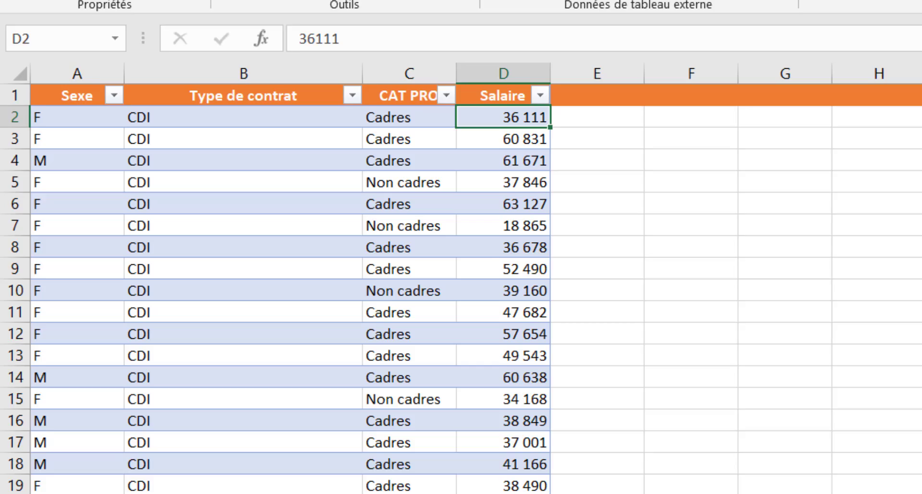
Open the Indicateurs RH sheet and review the Cadres and Non Cadres cells of the first salary grid.
left_click(224, 460)
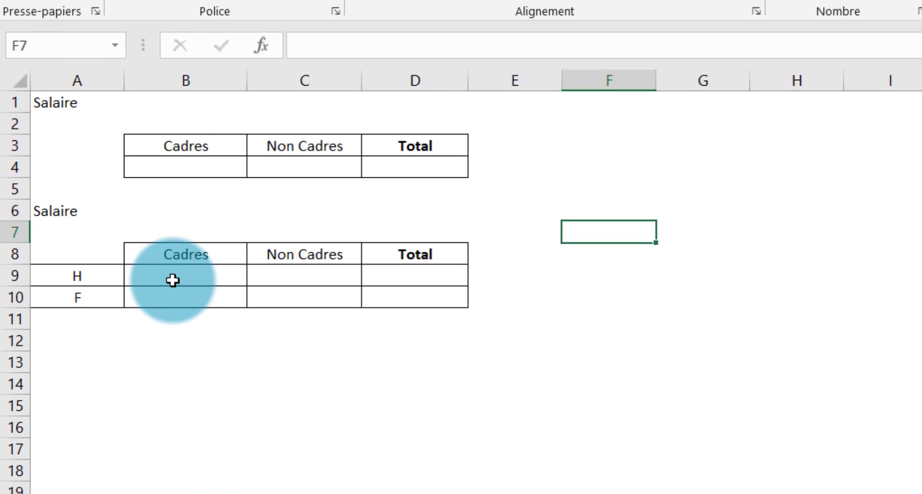
left_click(56, 134)
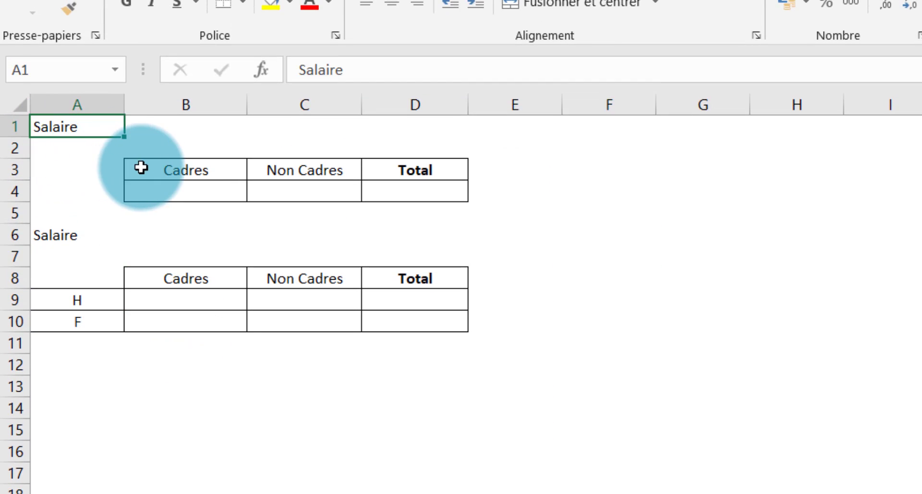
left_click(179, 188)
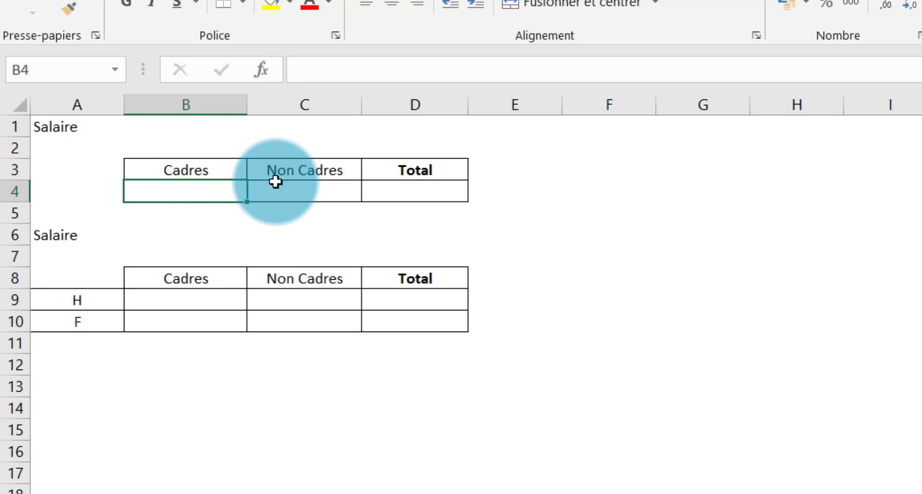
left_click(310, 191)
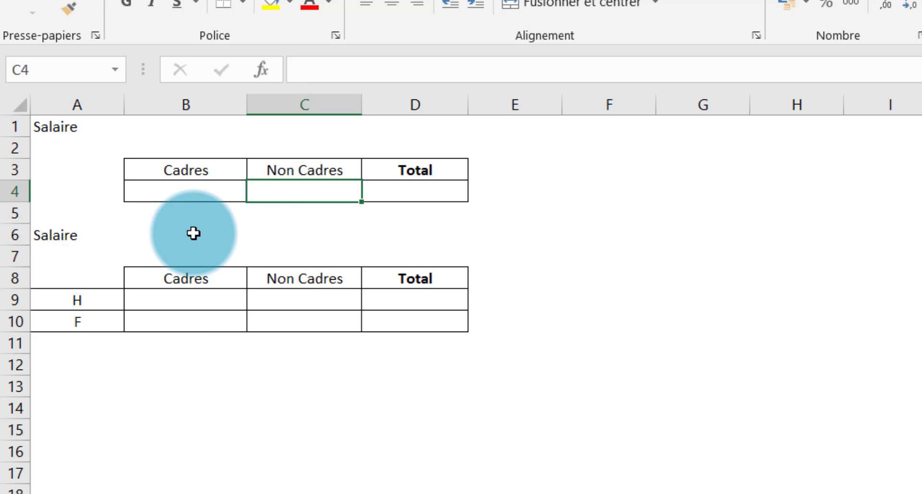
Start a SOMME.SI formula in cell B4, under the Cadres heading of the first salary grid.
left_click(206, 191)
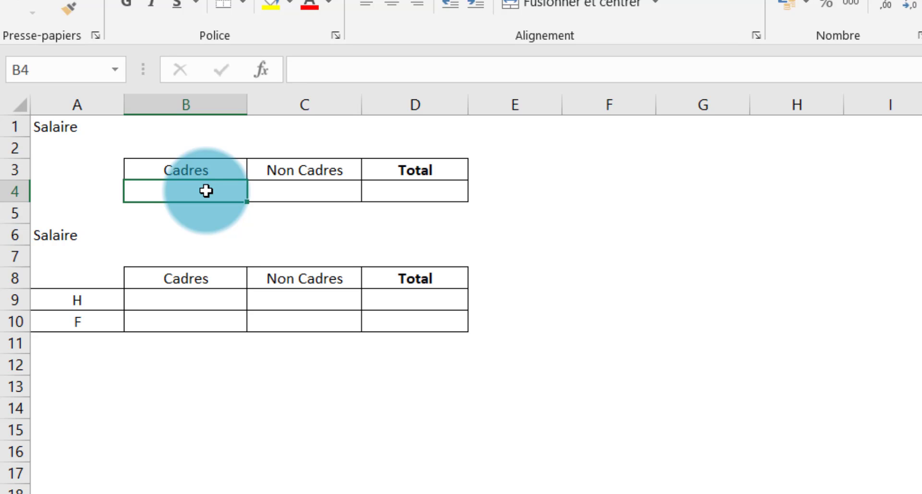
type("=")
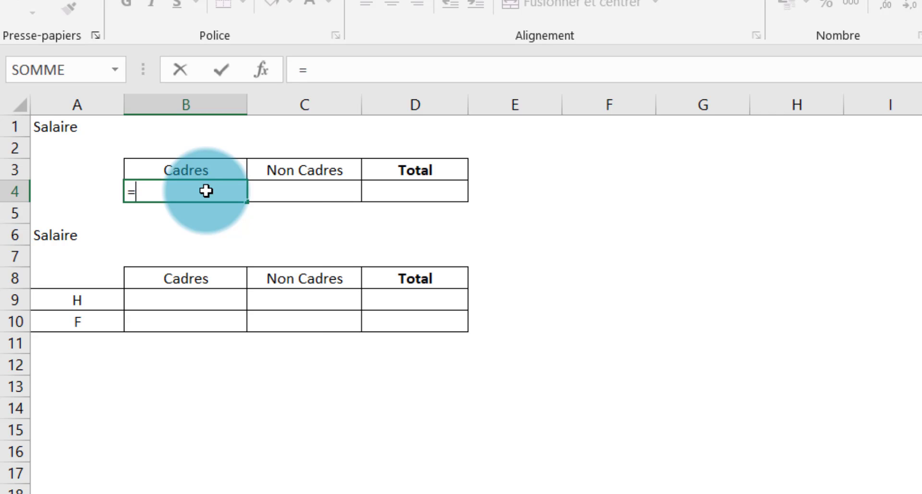
type("Somm")
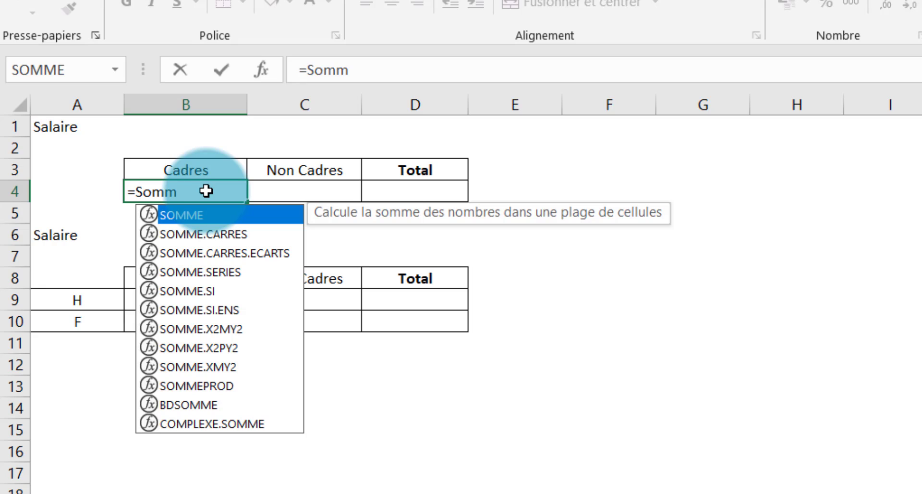
type(".")
key("BackSpace")
type("e.")
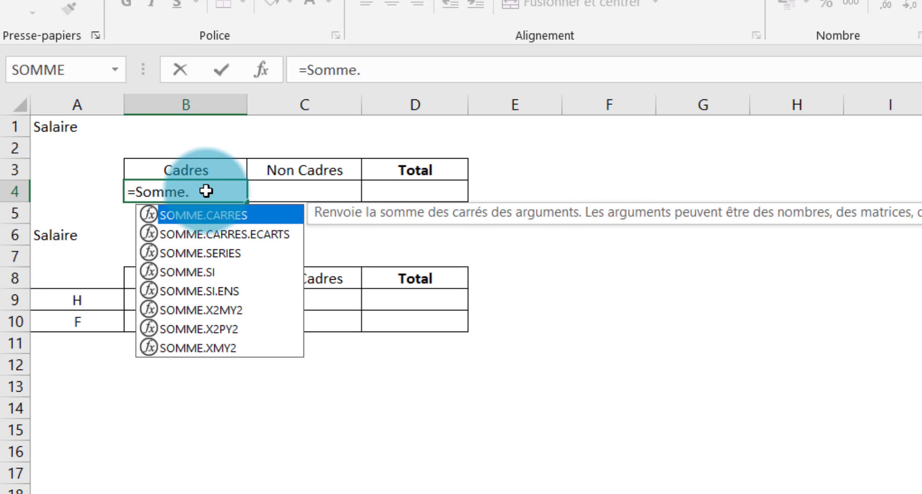
type("s")
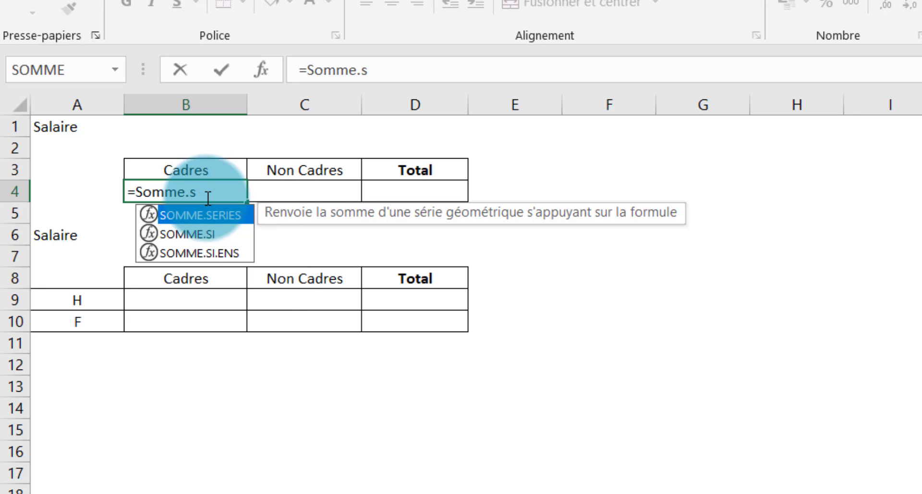
left_click(217, 231)
double_click(217, 233)
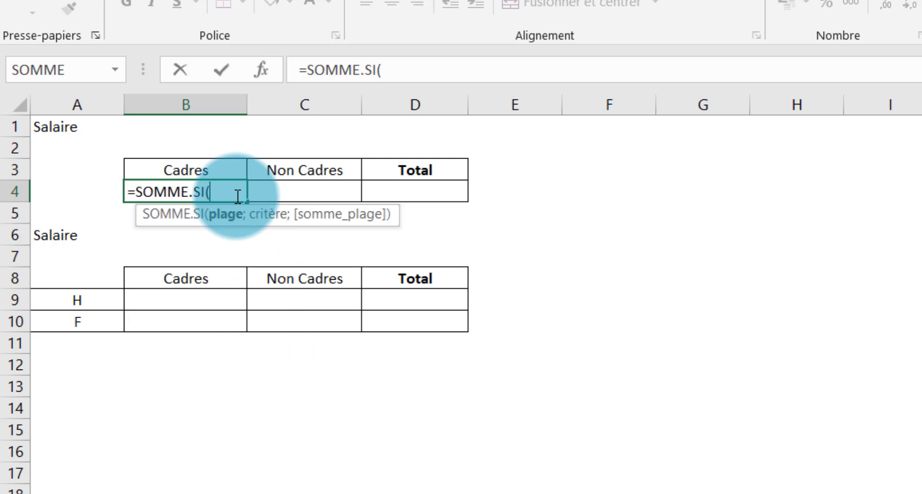
Enter BDD_RH[CAT PRO] as the criteria range of the SOMME.SI formula.
type("ta")
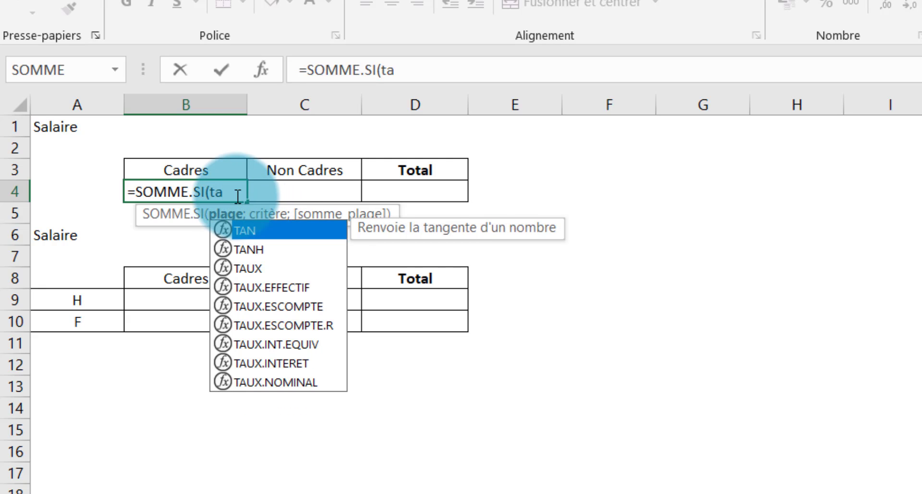
key("BackSpace")
key("BackSpace")
type("BD")
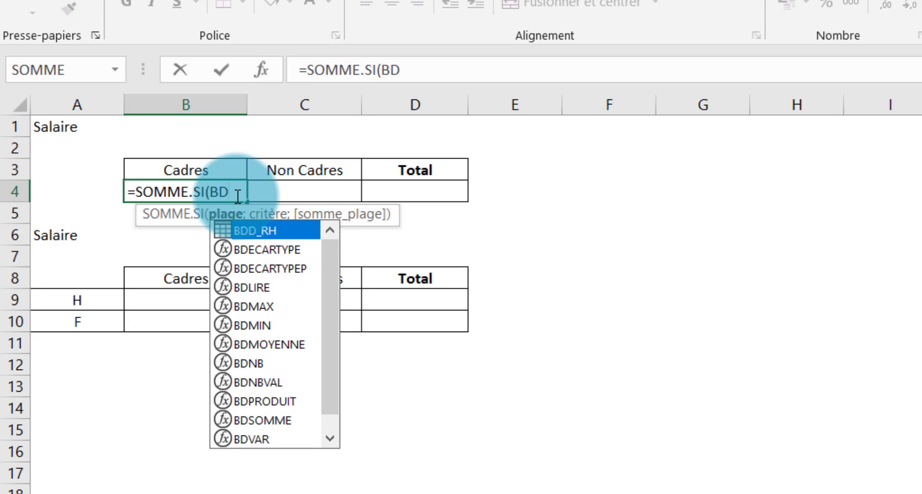
double_click(276, 224)
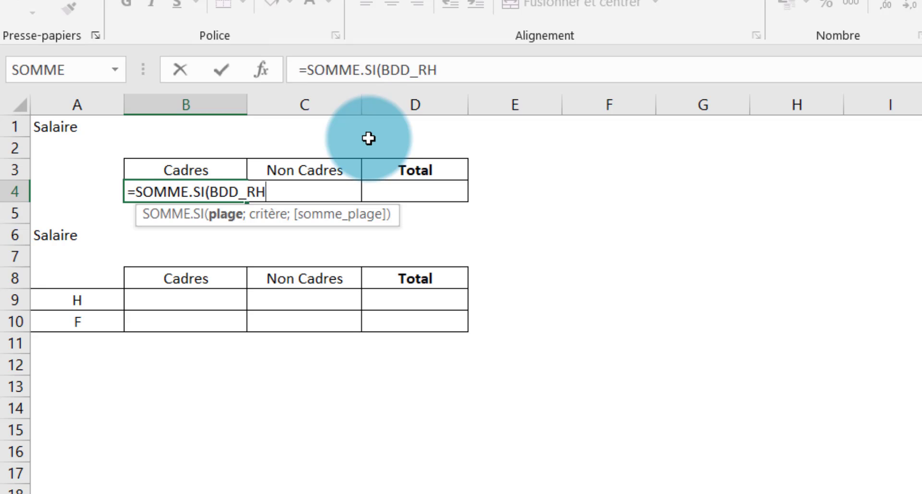
type("[")
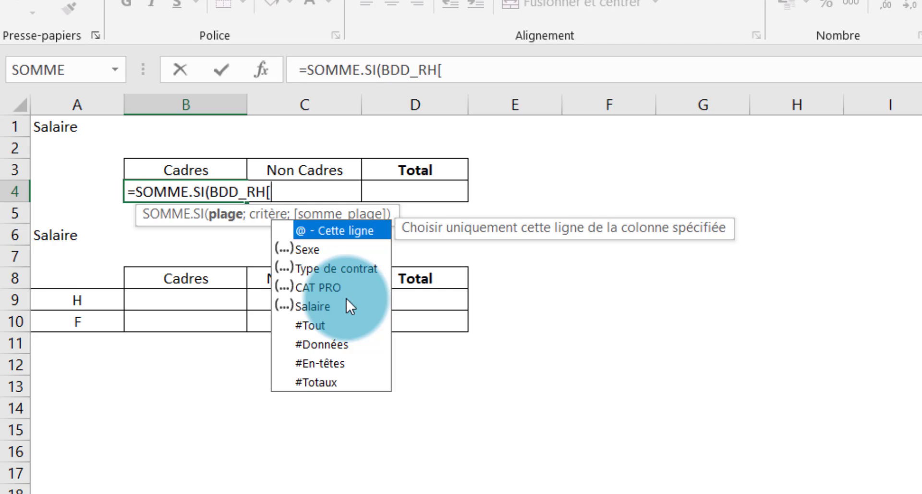
left_click(329, 288)
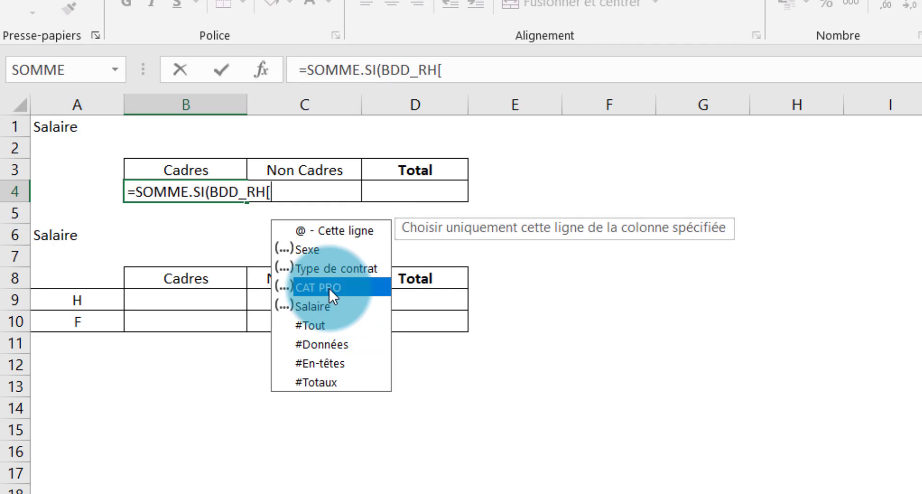
double_click(329, 288)
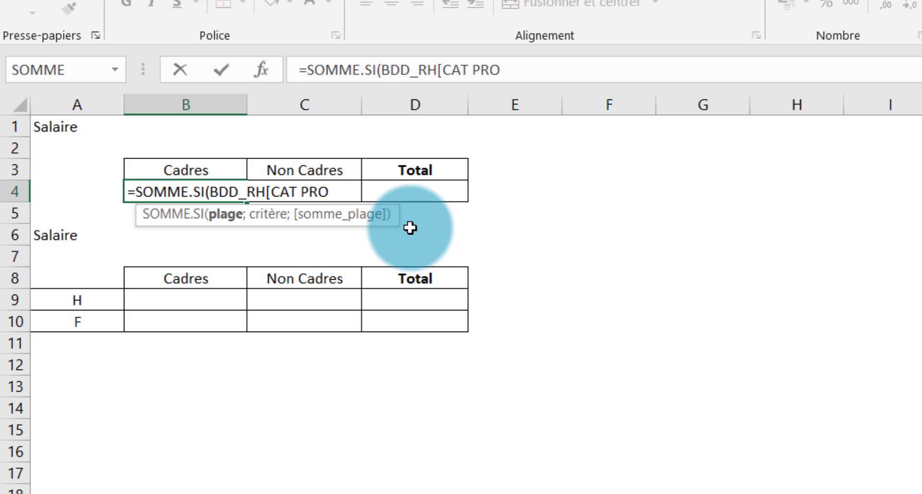
type("];")
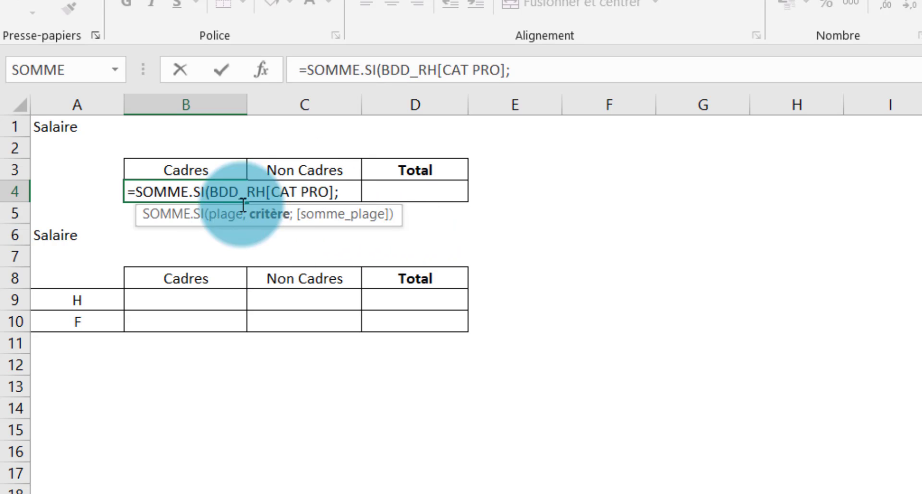
left_click(188, 167)
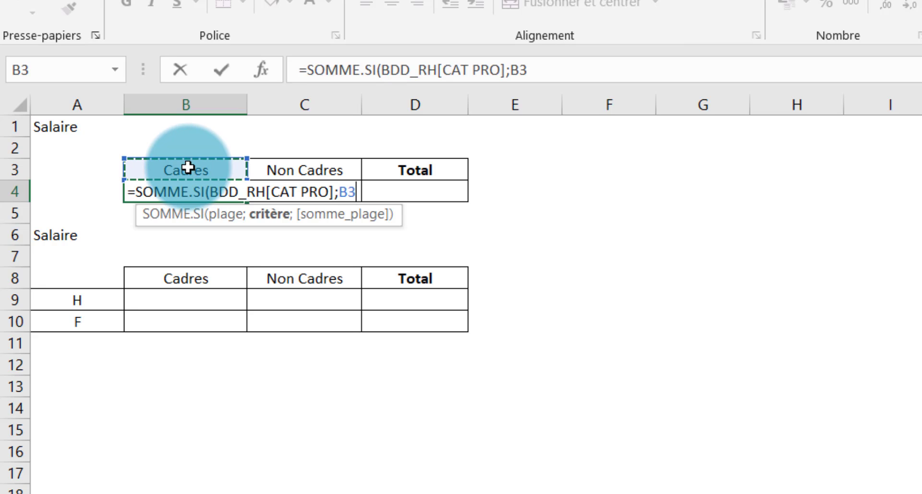
left_click(515, 72)
left_click_drag(516, 72, 533, 72)
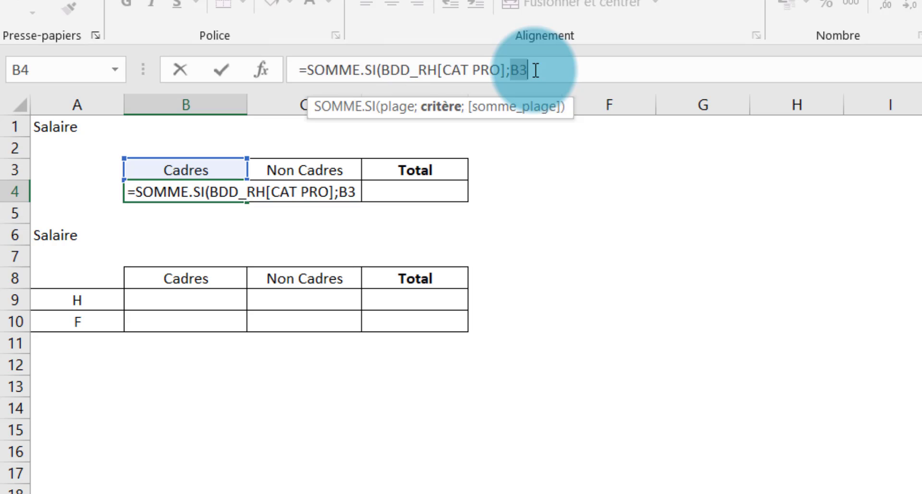
key("F4")
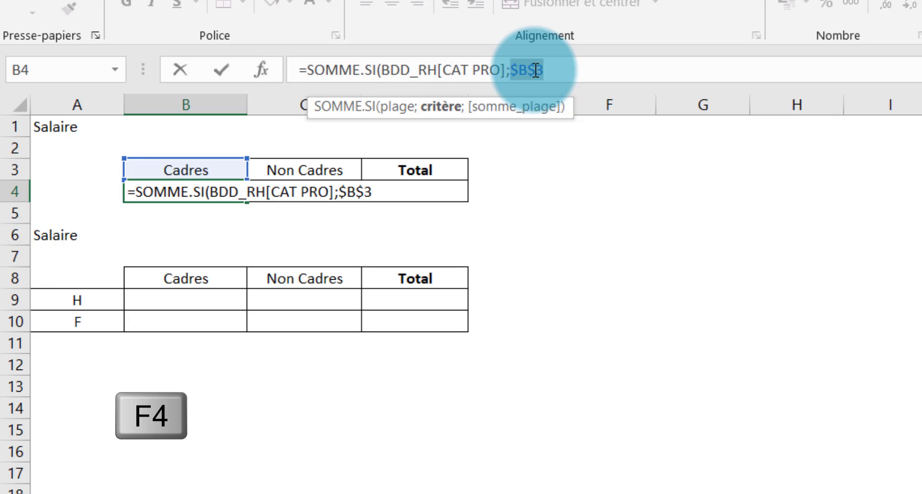
type(";")
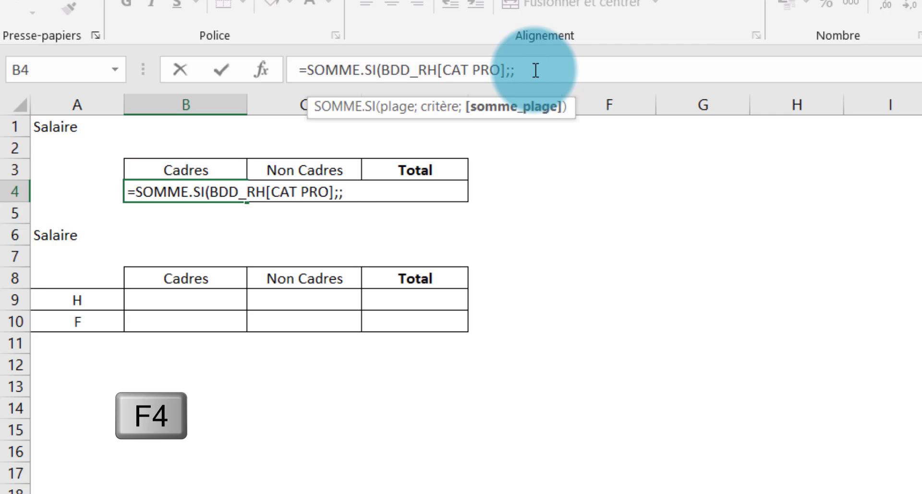
key("BackSpace")
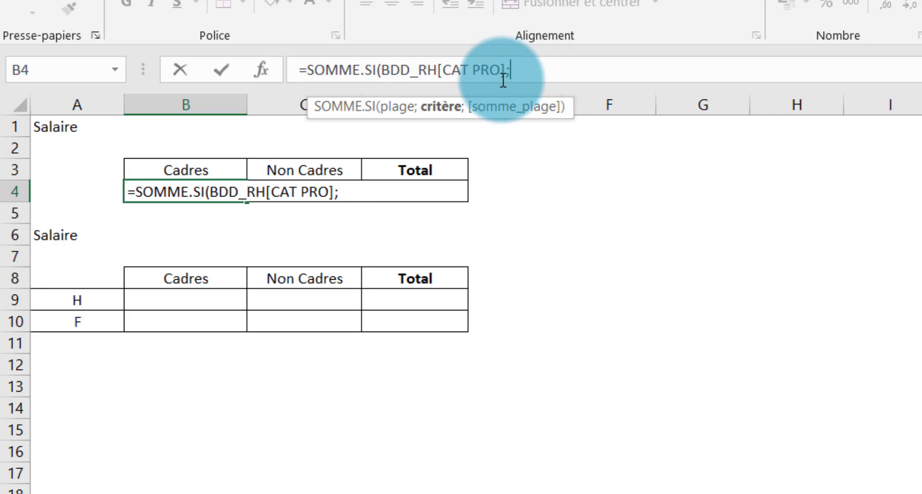
Set the formula's criterion to the absolute reference $B$3 and continue to the sum range argument.
left_click(204, 167)
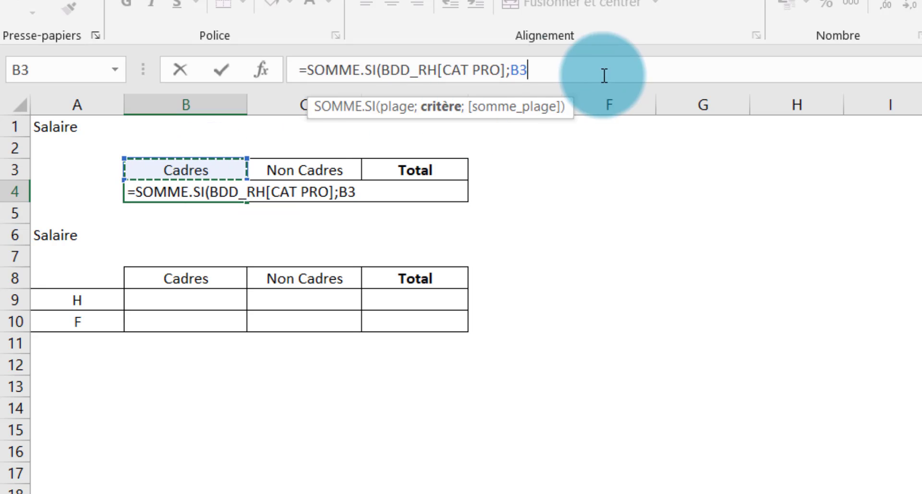
left_click_drag(534, 71, 512, 71)
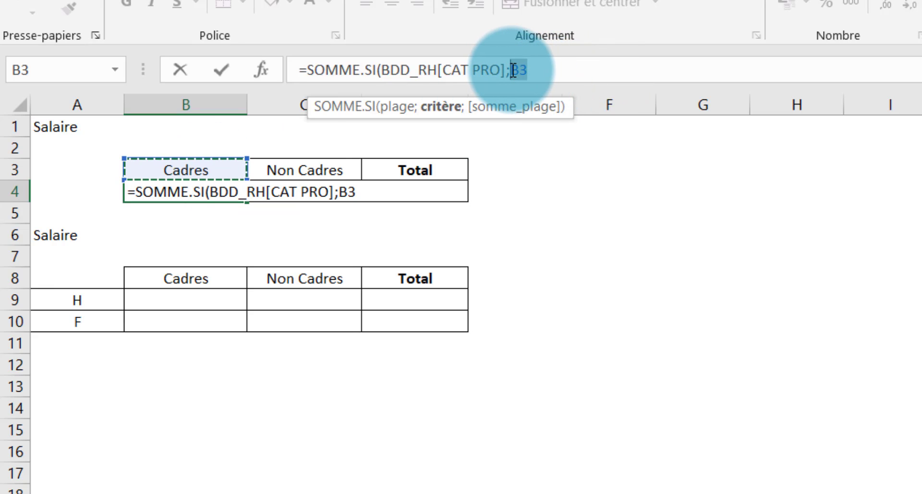
key("F4")
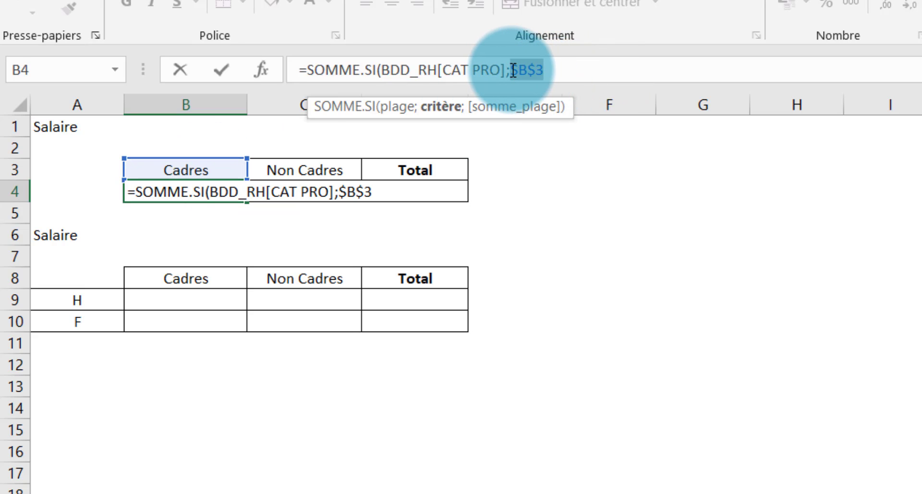
key("Right")
type(";")
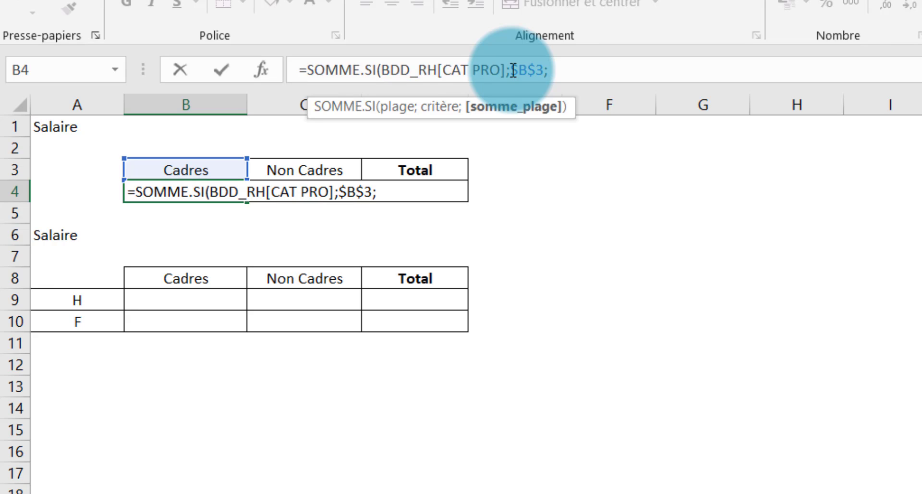
Complete the SOMME.SI formula in B4 with BDD_RH[Salaire] as the sum range and validate it.
type("B")
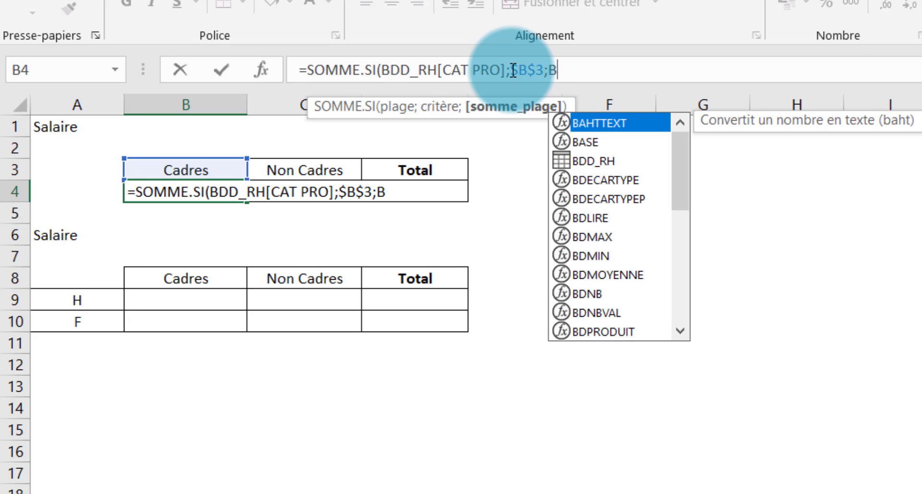
double_click(601, 162)
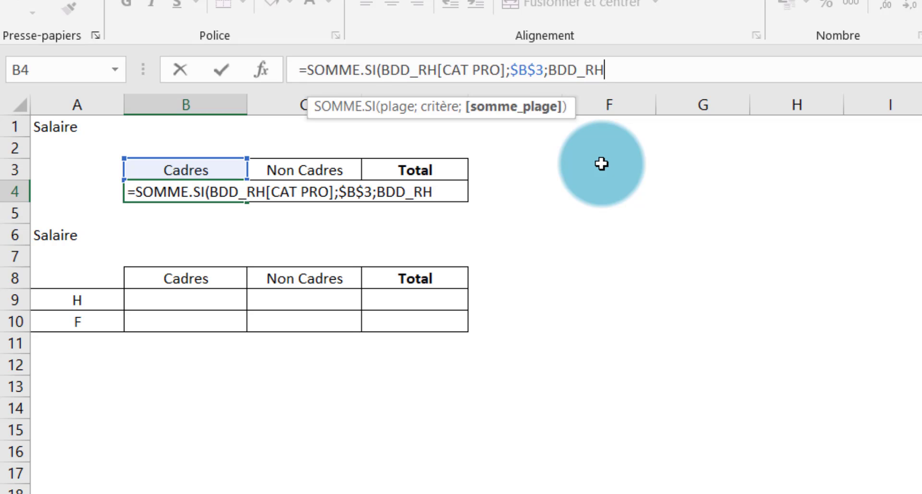
type("[")
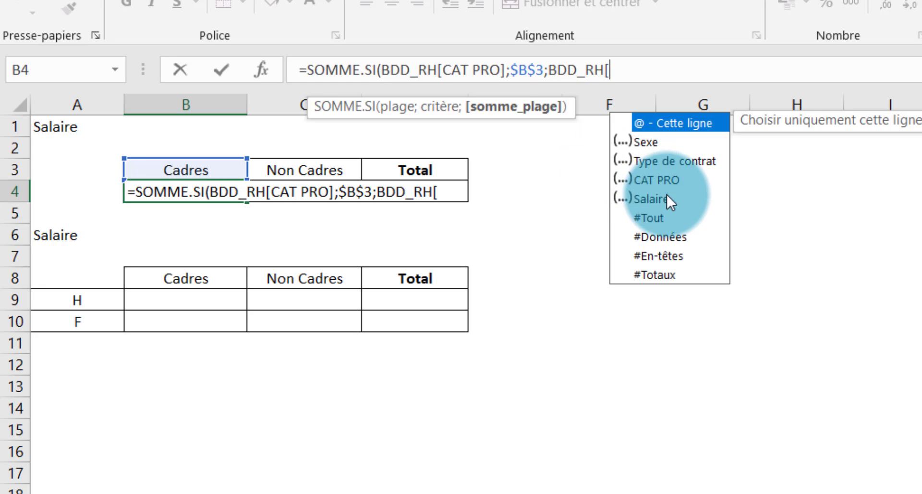
double_click(662, 199)
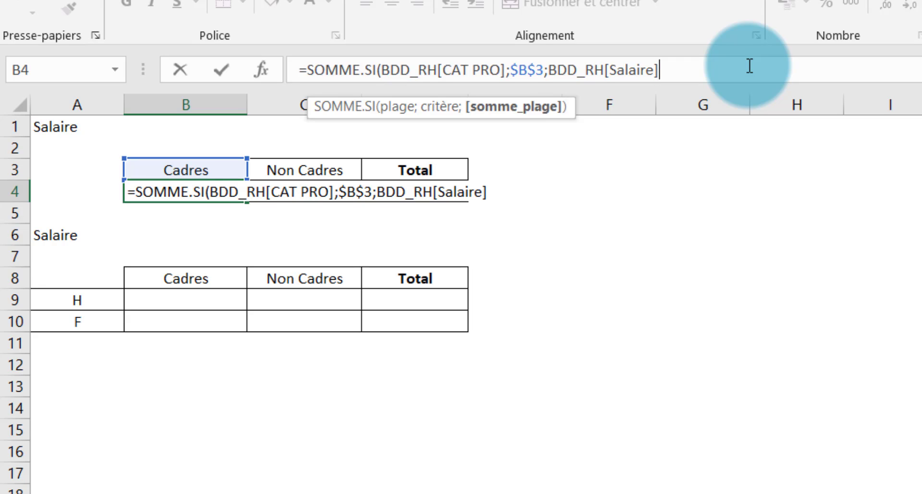
type(")")
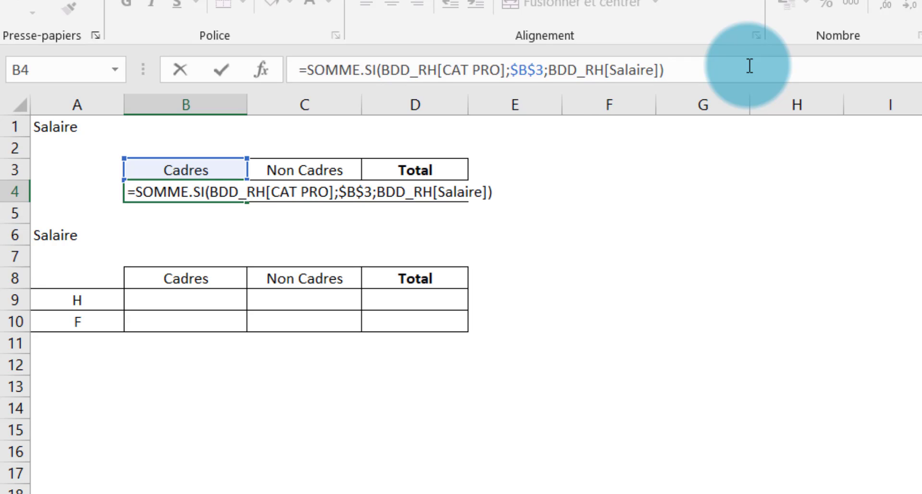
key("Return")
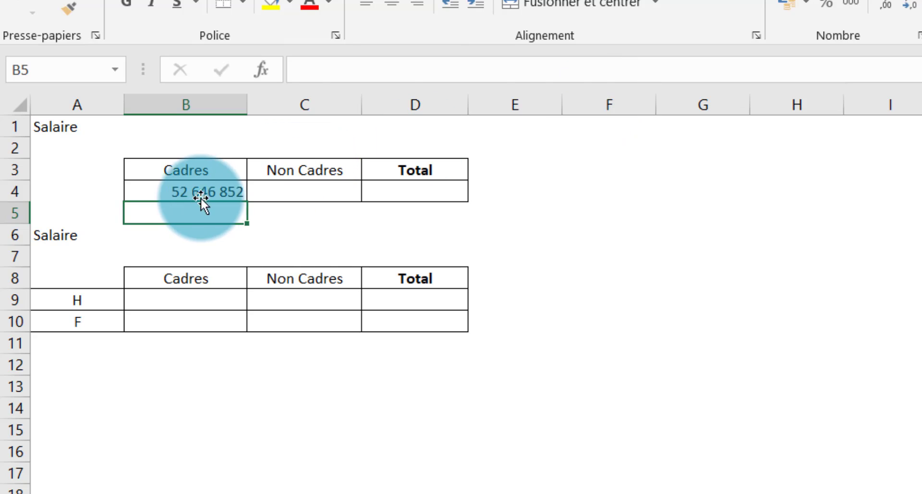
Filter the CAT PRO column of the data table to Cadres, check the filter options, and return to the Indicateurs RH sheet.
left_click(183, 195)
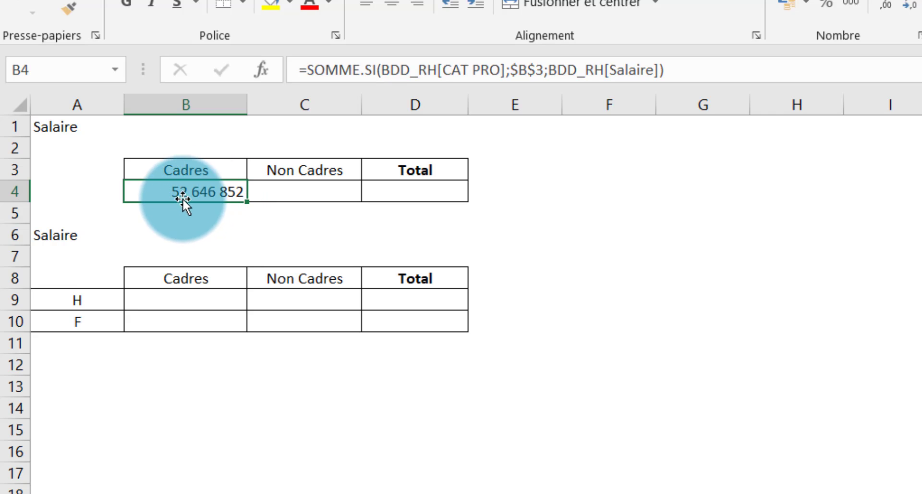
left_click(186, 173)
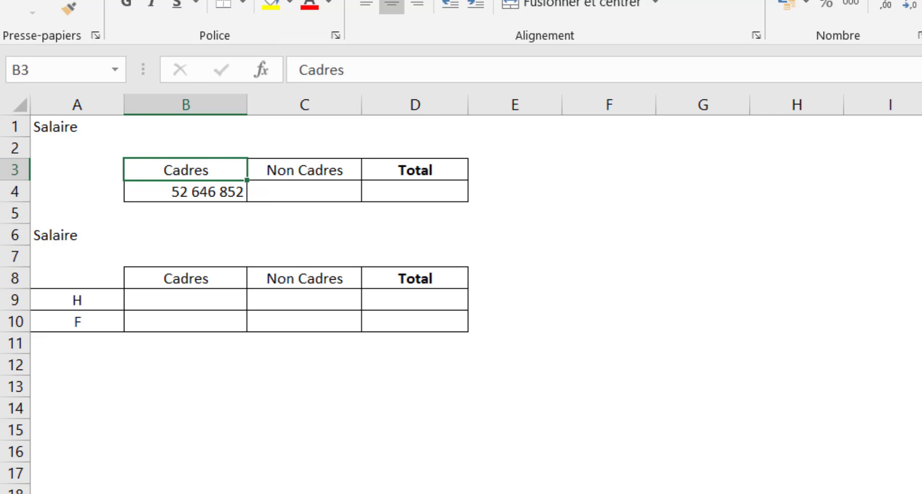
left_click(312, 492)
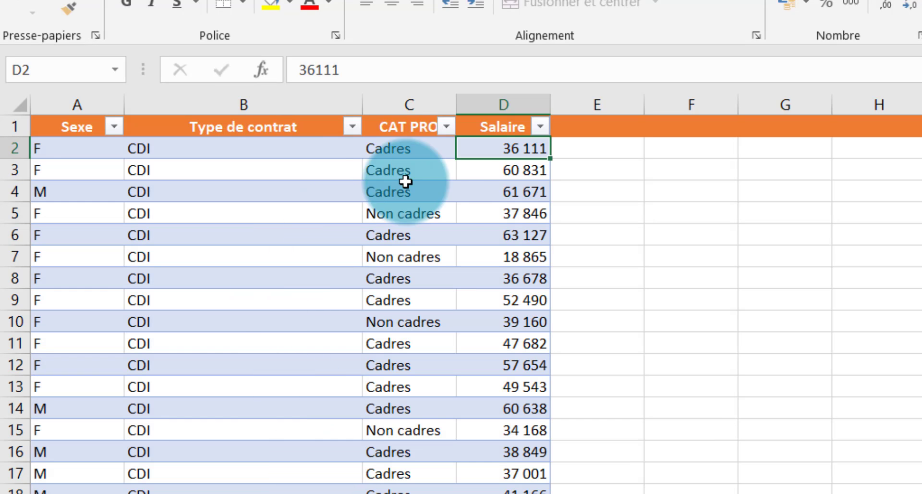
left_click(430, 130)
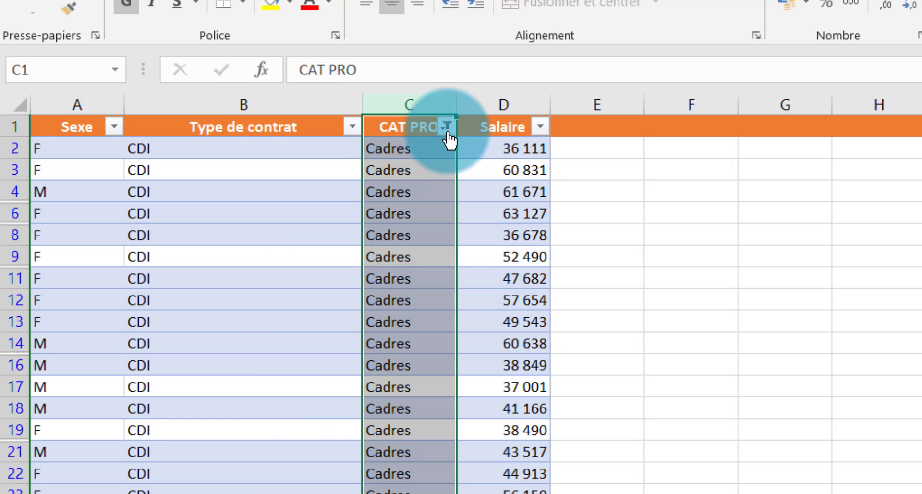
left_click(447, 127)
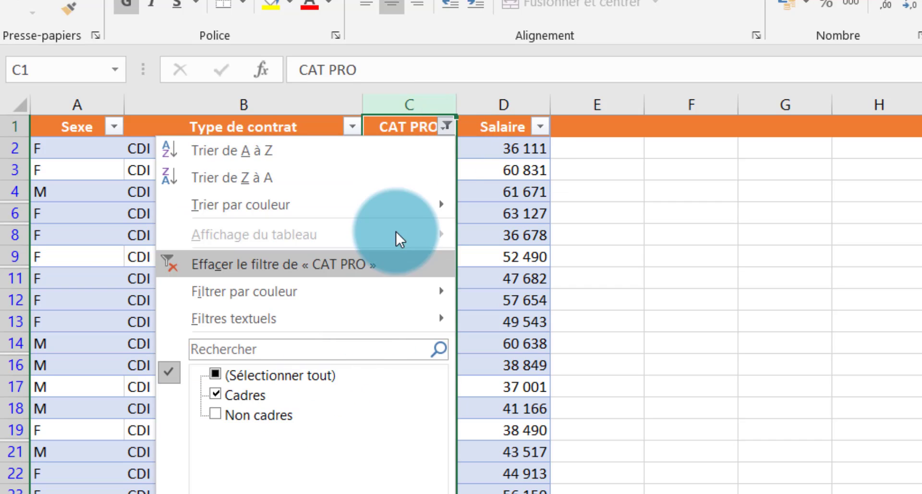
left_click(446, 126)
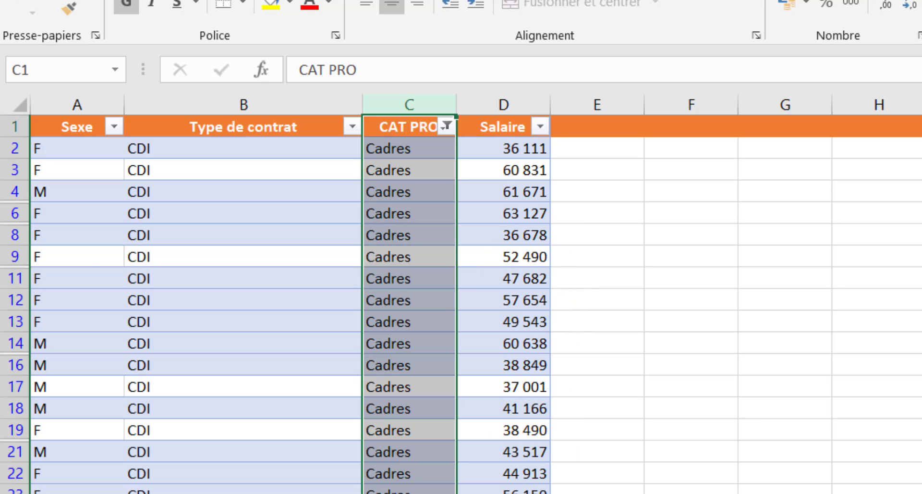
left_click(336, 492)
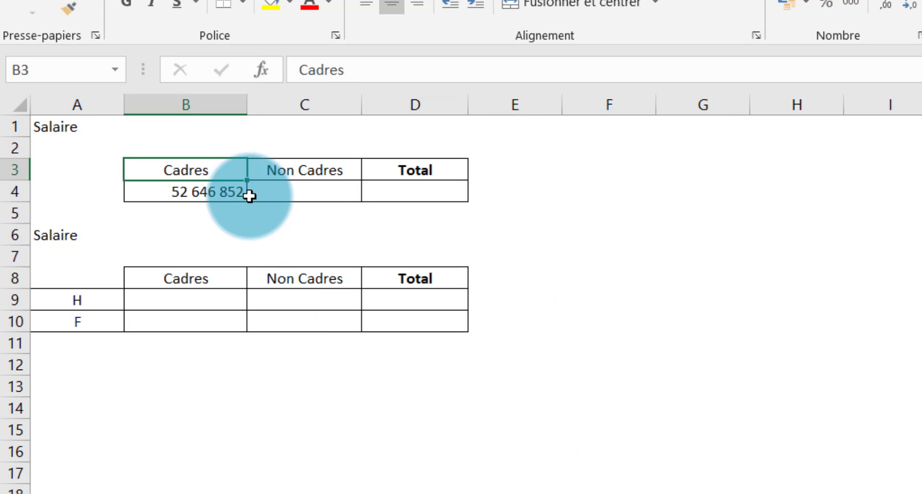
Start a SOMME.SI formula in cell C4, under the Non Cadres heading of the first salary grid.
left_click(196, 200)
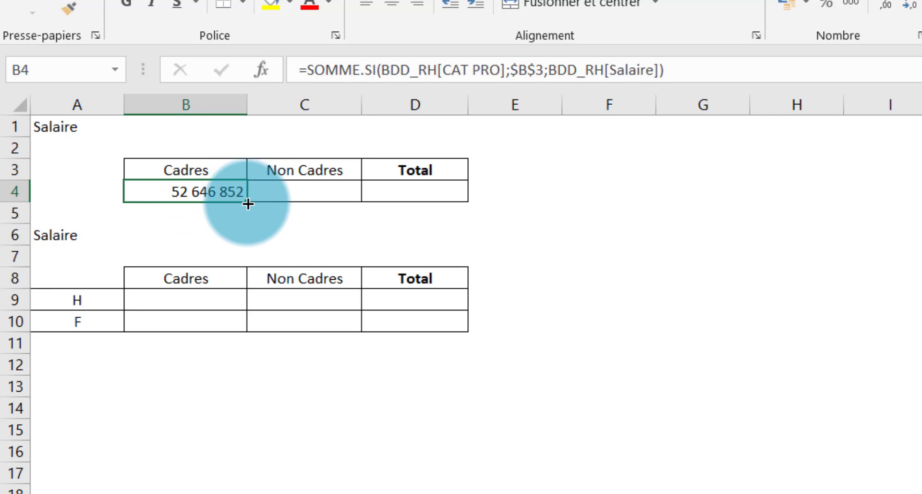
left_click(302, 192)
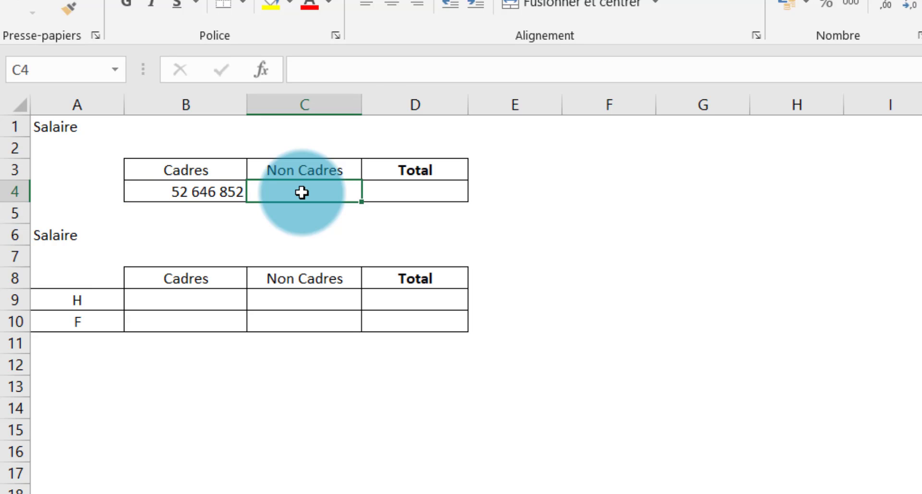
type("=")
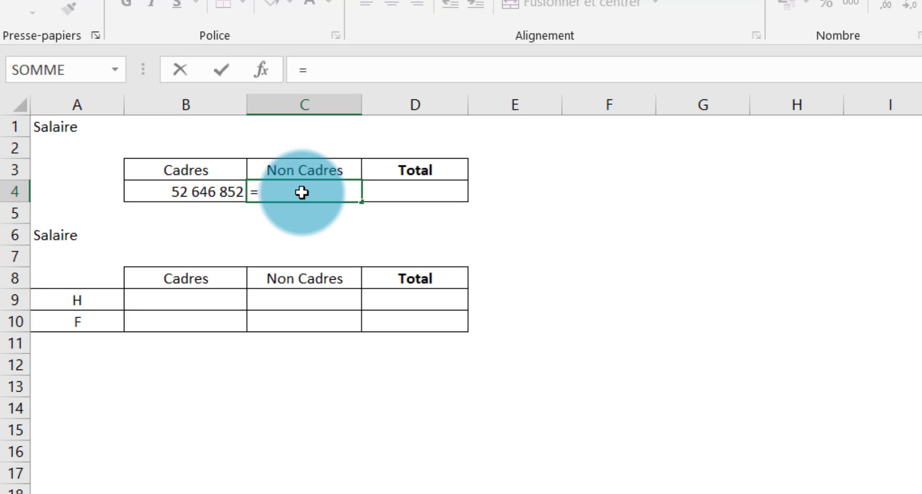
type("Somm")
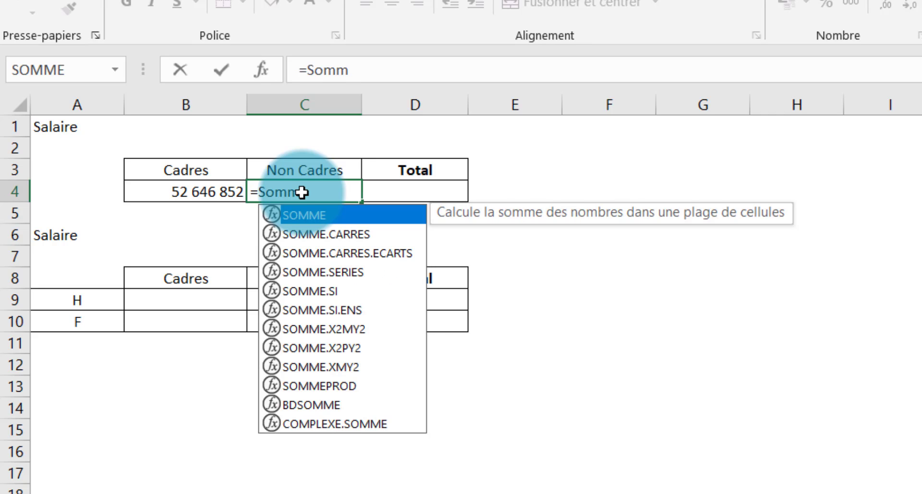
double_click(335, 292)
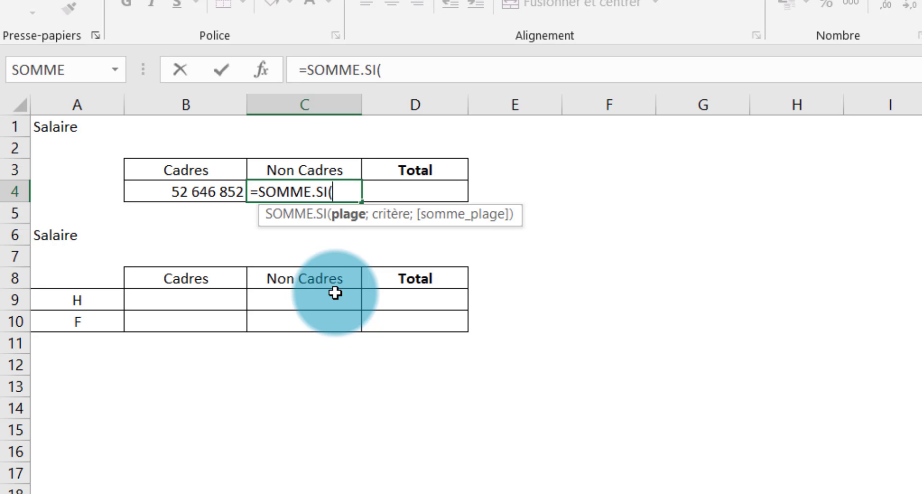
Enter BDD_RH[CAT PRO] as the criteria range of the C4 formula and continue to the criterion argument.
type("Bd")
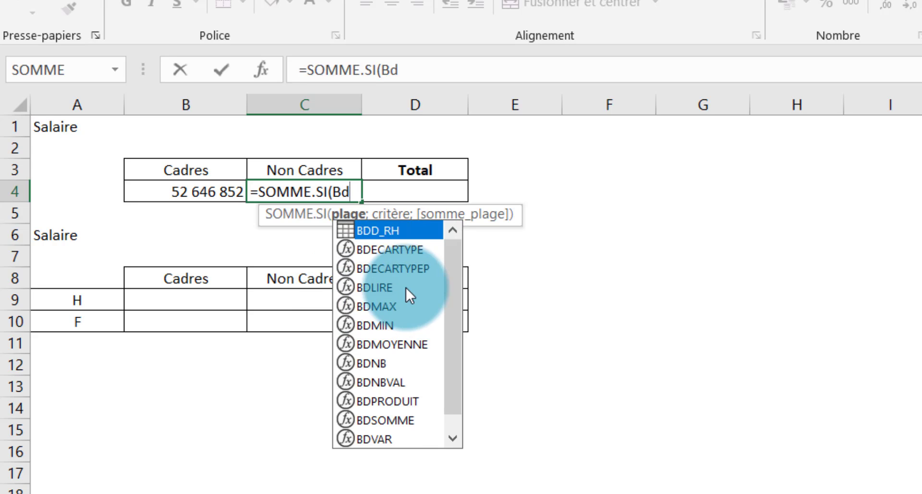
double_click(395, 229)
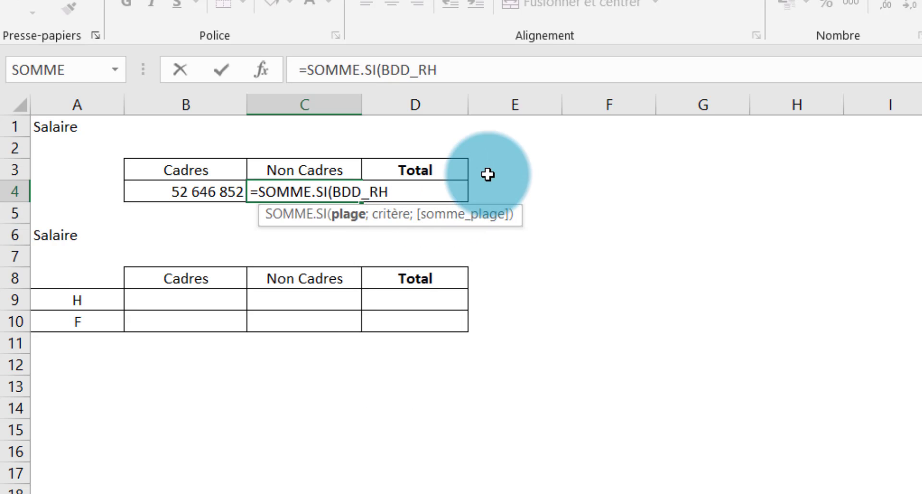
type("[")
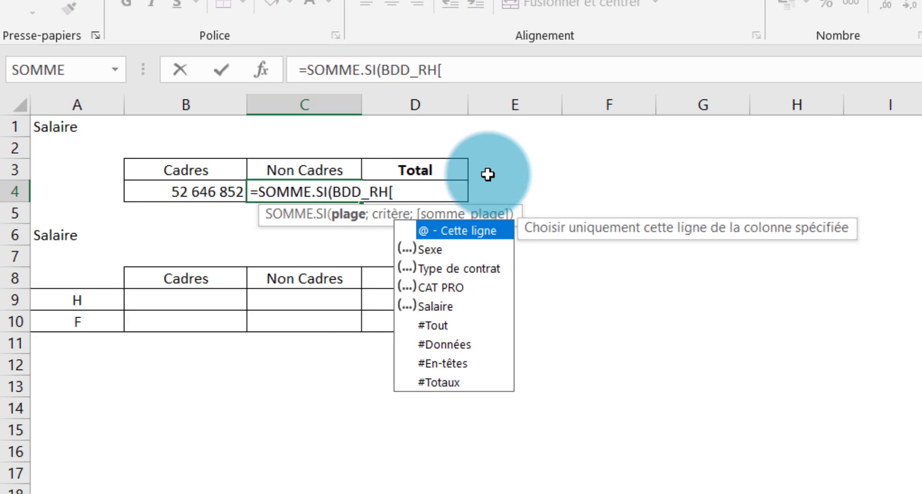
double_click(456, 287)
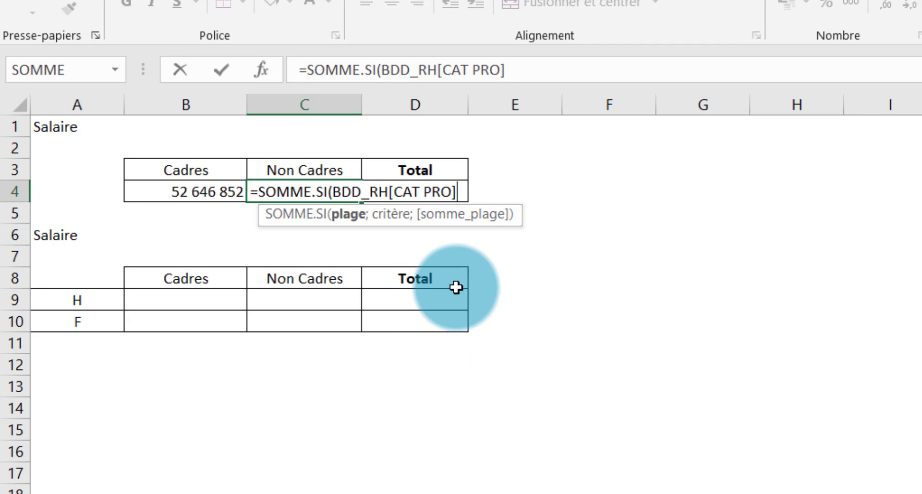
type("];")
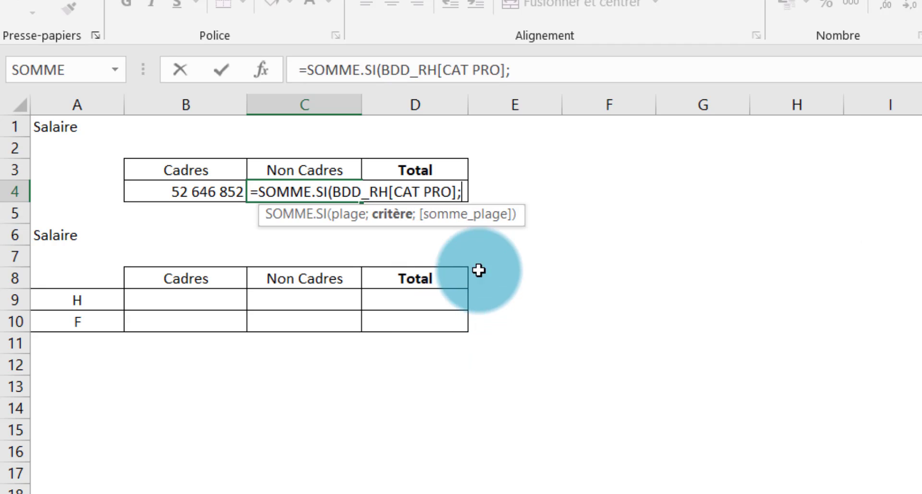
Set the criterion of the C4 formula to the absolute reference $C$3 and continue to the sum range argument.
left_click(307, 169)
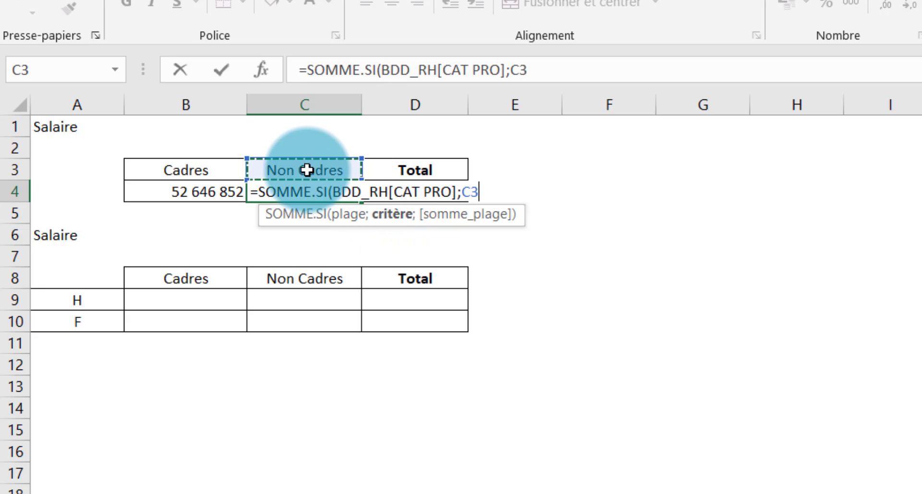
left_click_drag(514, 69, 535, 70)
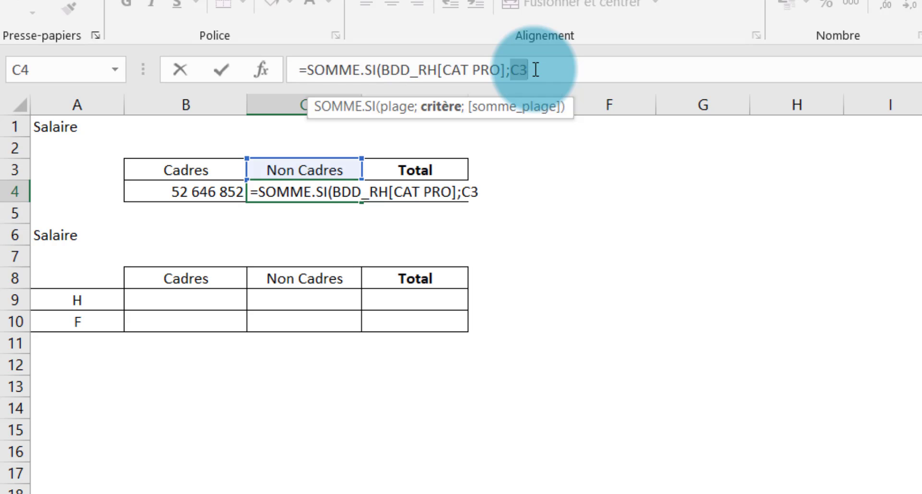
key("F4")
key("Right")
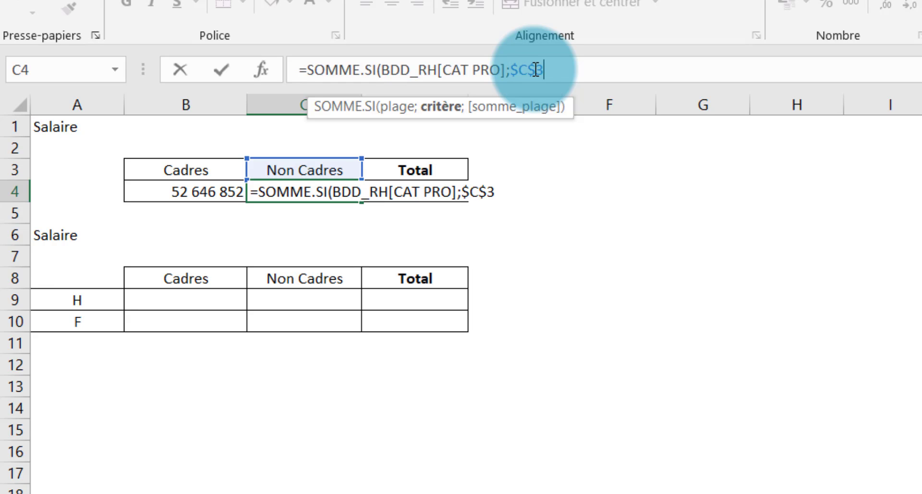
type(";")
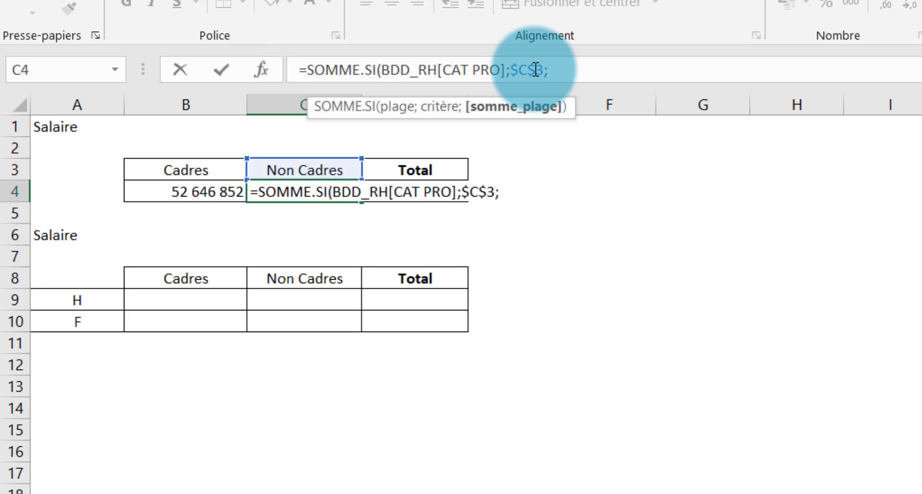
Complete the C4 formula with BDD_RH[Salaire] as the sum range and validate it.
type("bdd")
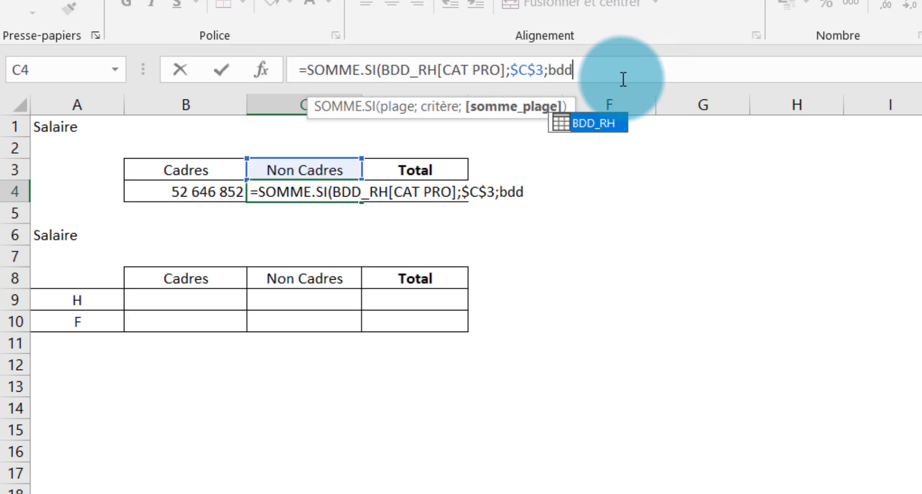
double_click(597, 124)
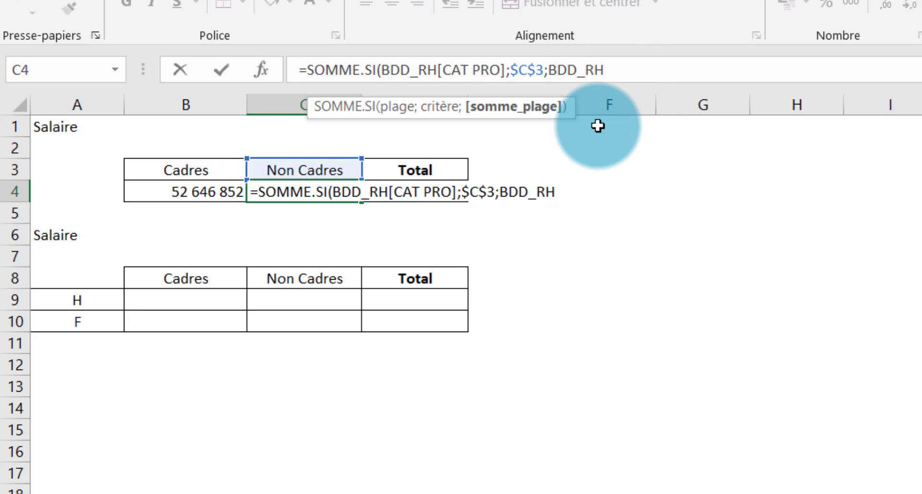
type("[")
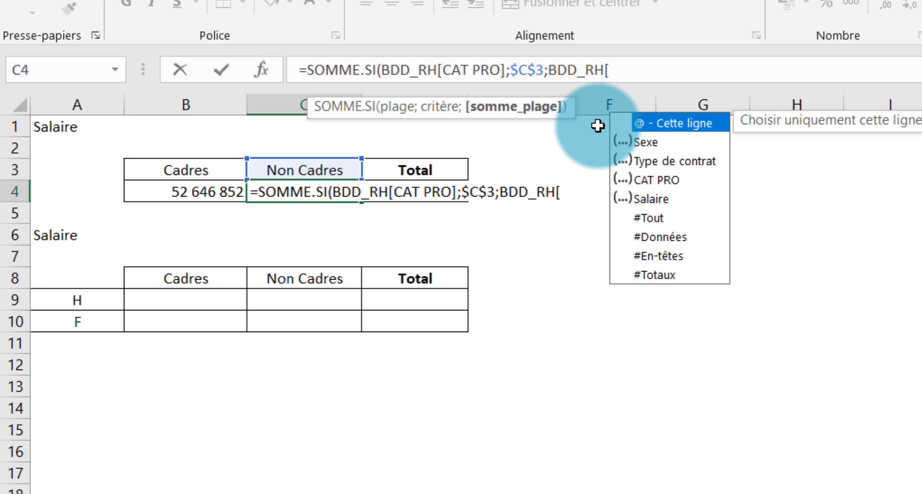
double_click(653, 199)
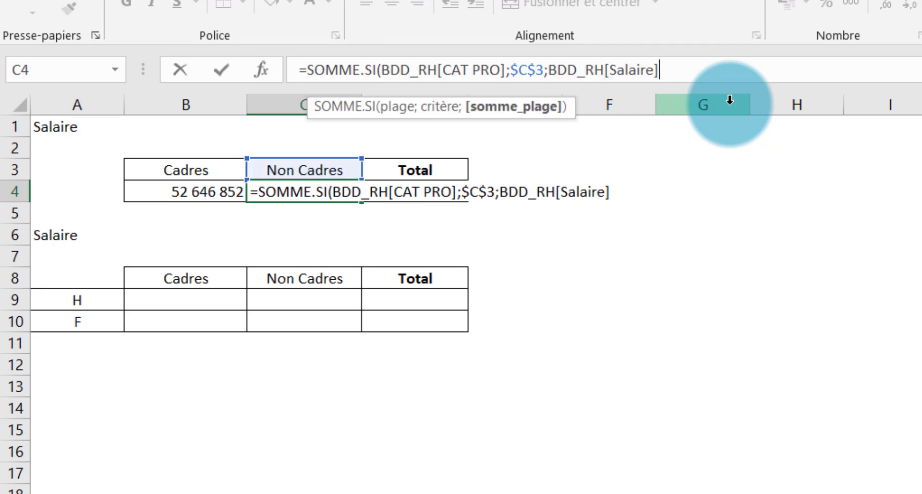
type("])")
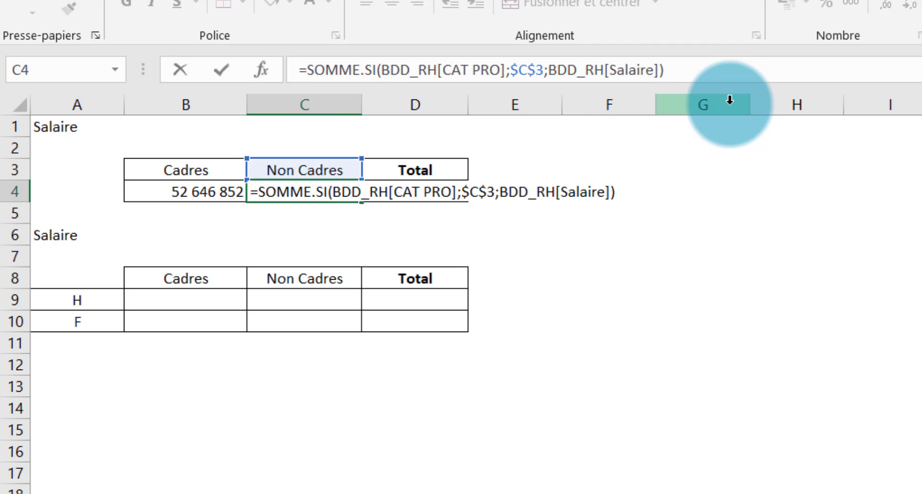
key("Return")
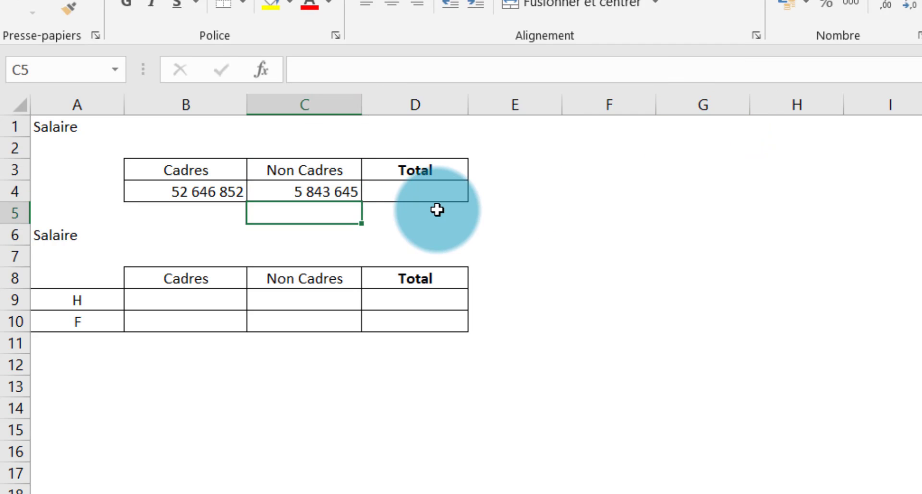
Total the Cadres and Non Cadres salaries in D4 of the first grid with =SOMME(B4:C4).
left_click(342, 198)
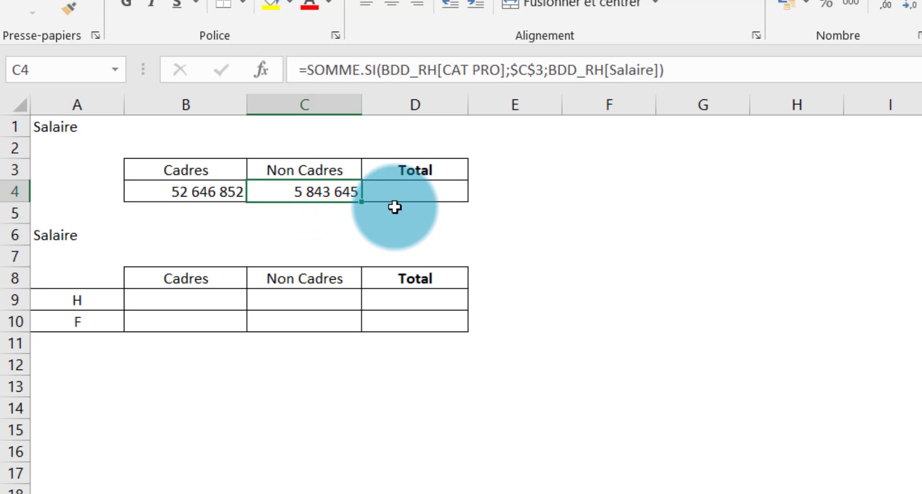
left_click(419, 192)
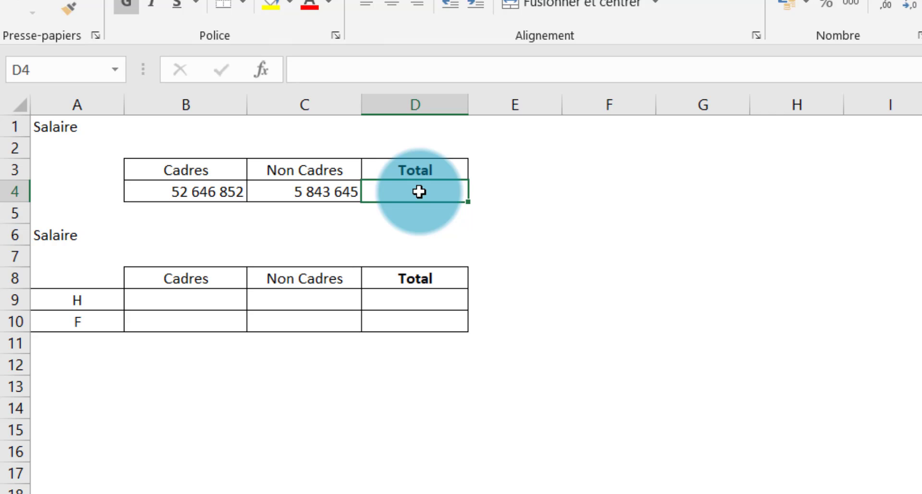
type("=Somm")
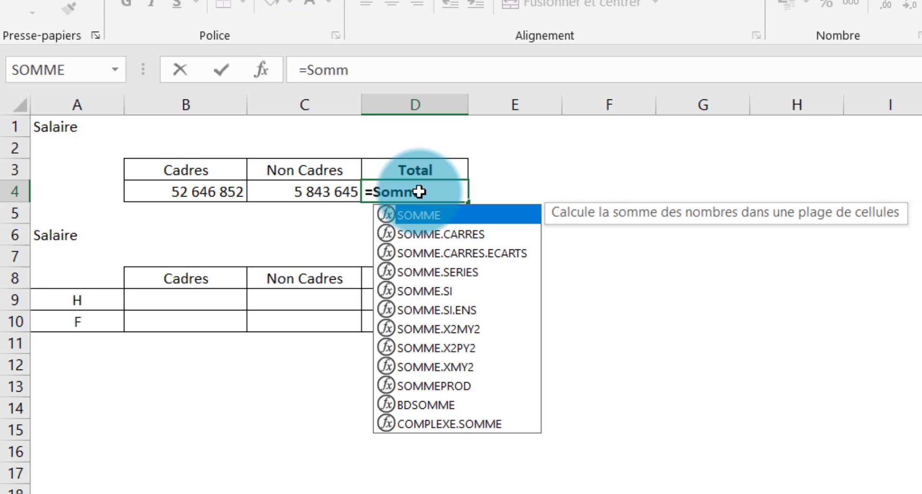
double_click(442, 216)
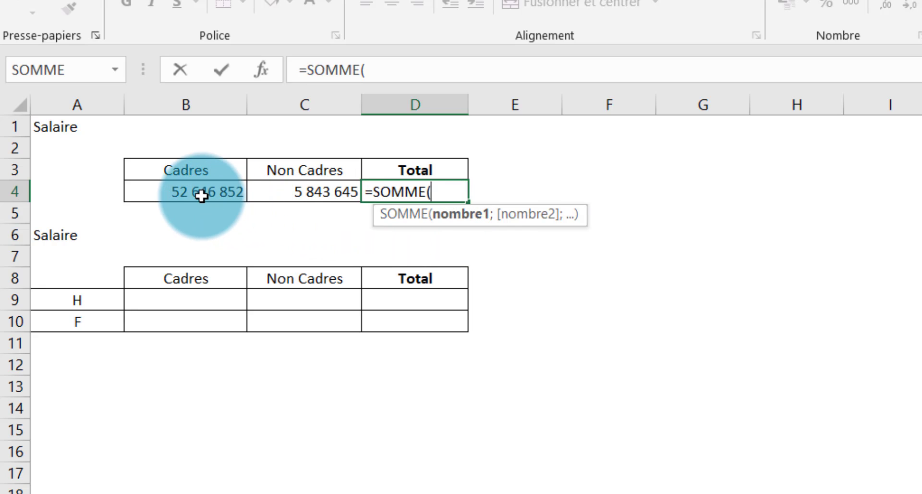
left_click_drag(214, 201, 335, 196)
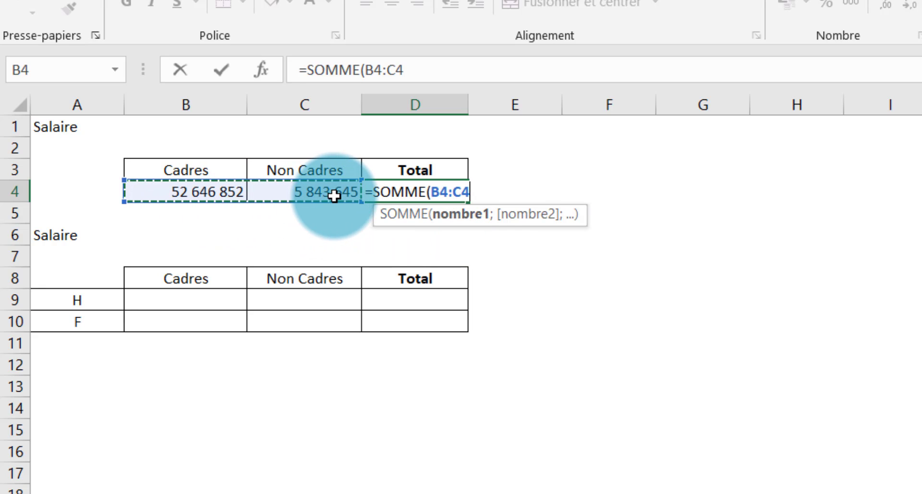
type(")")
key("Return")
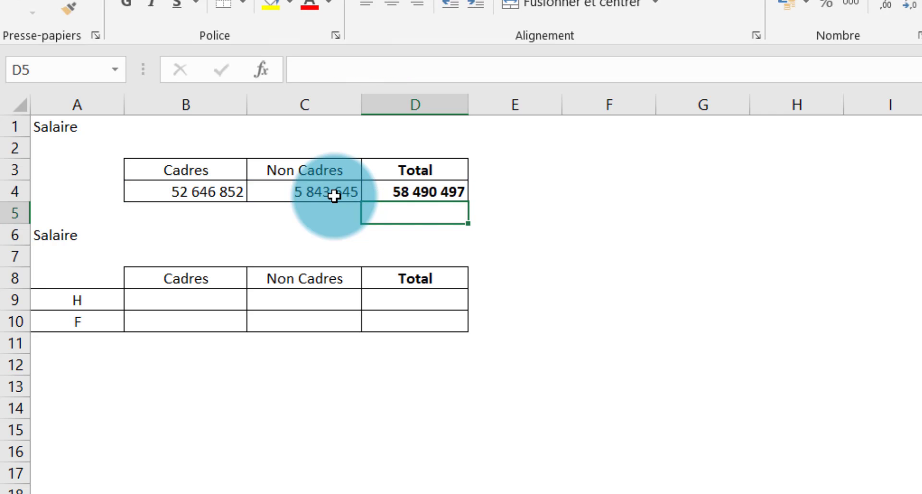
left_click(421, 191)
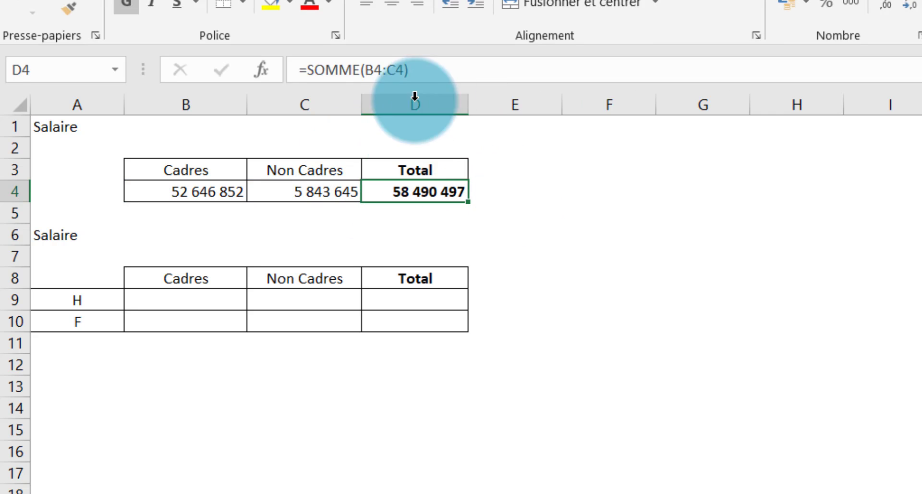
Label the first salary grid with the text Somme.SI in cell F3.
left_click(559, 169)
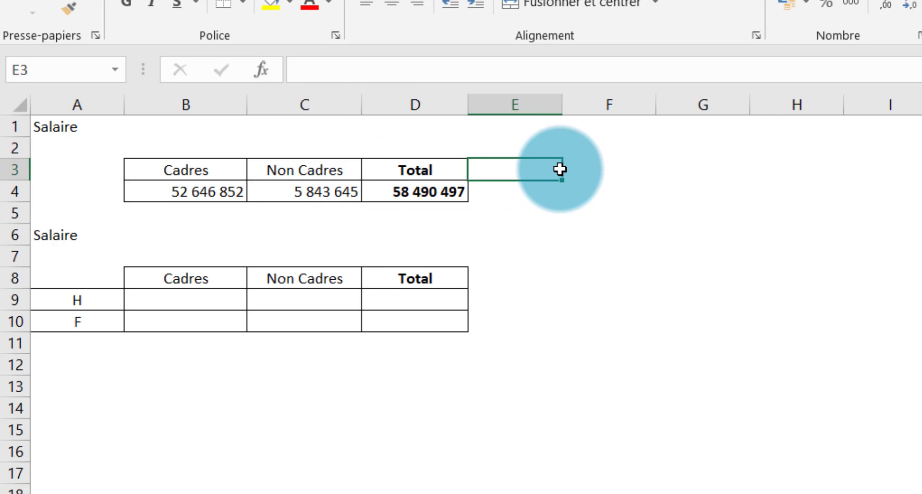
left_click(626, 169)
type("Somme.SI")
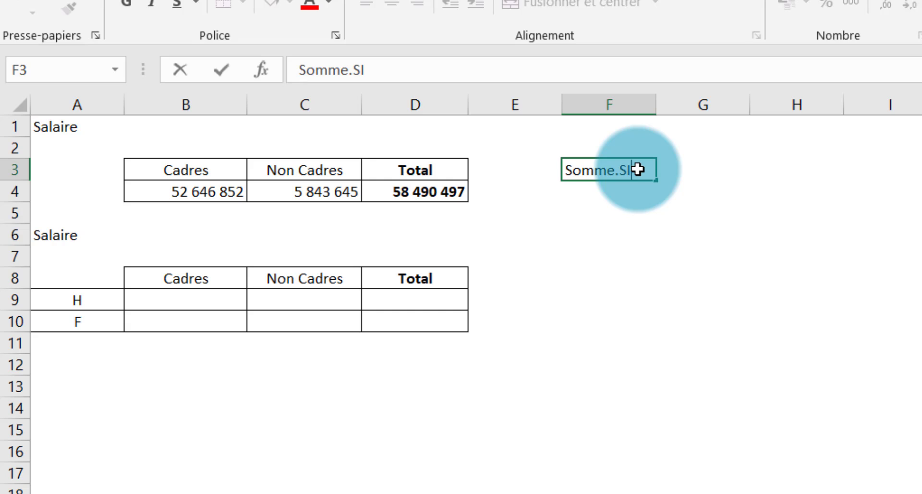
key("Return")
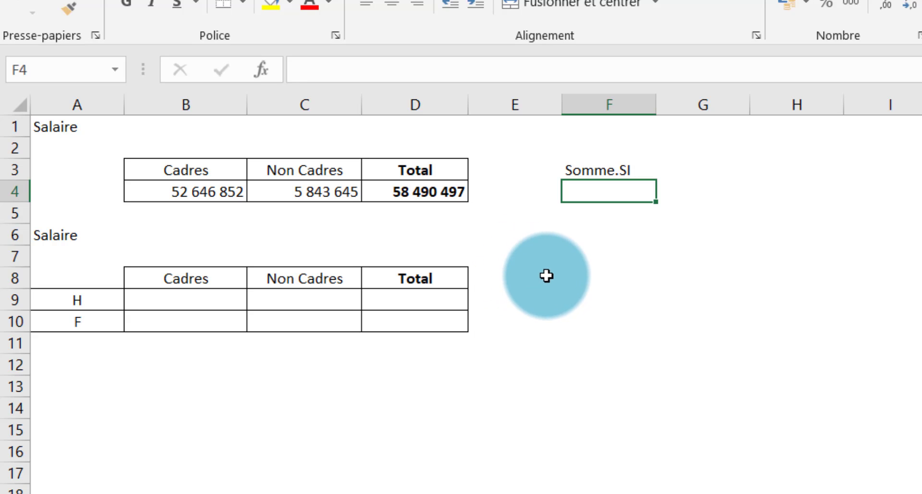
Label the second salary grid with the text Somme.SI.ENS in cell F8.
left_click(569, 285)
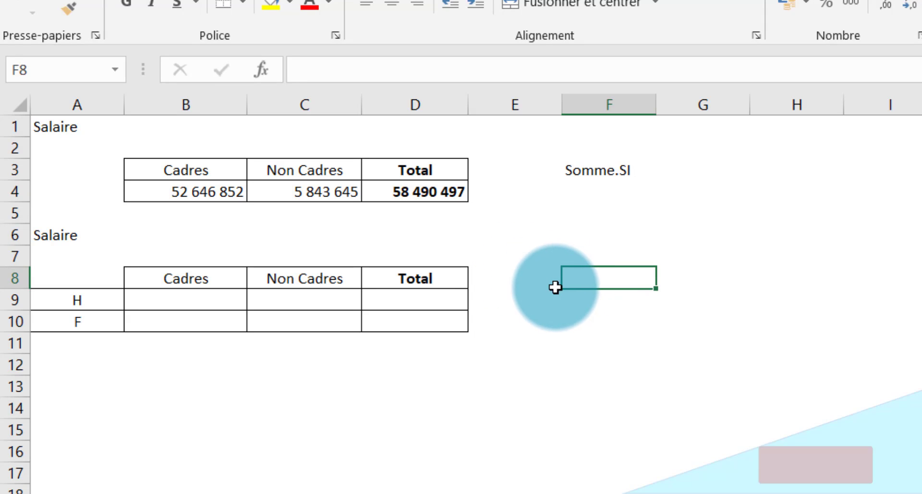
type("So")
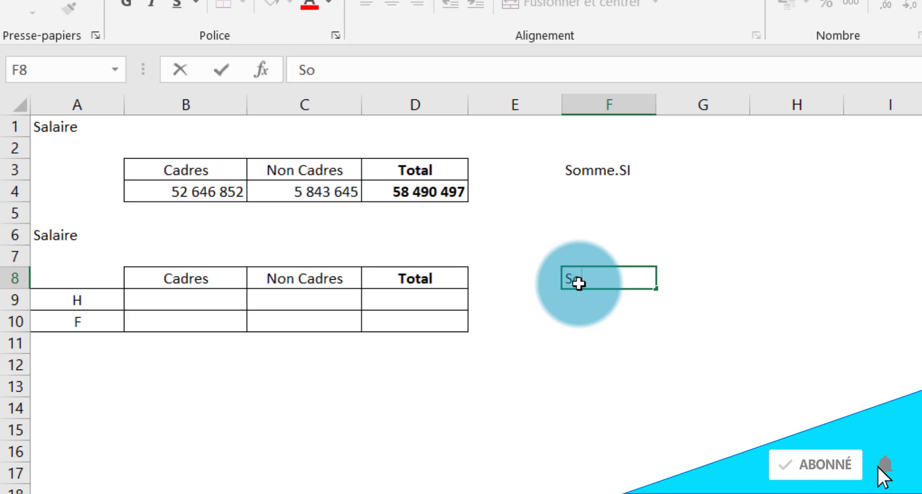
key("BackSpace")
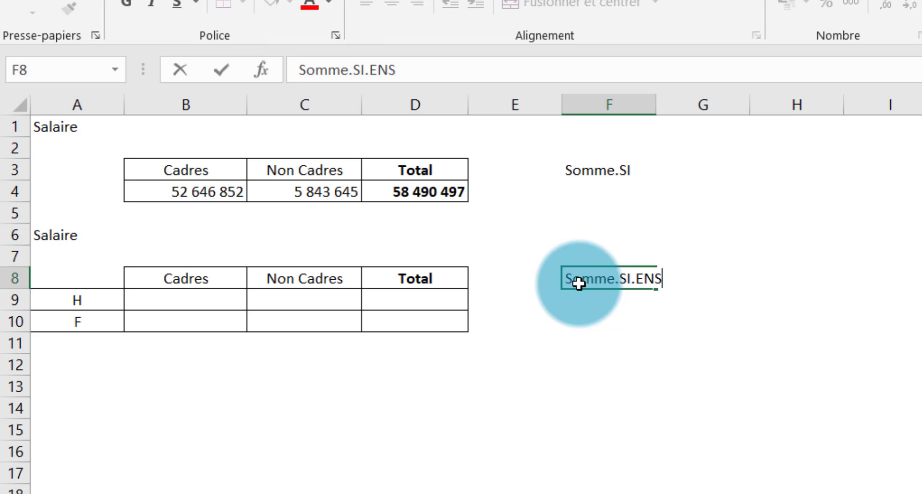
key("Return")
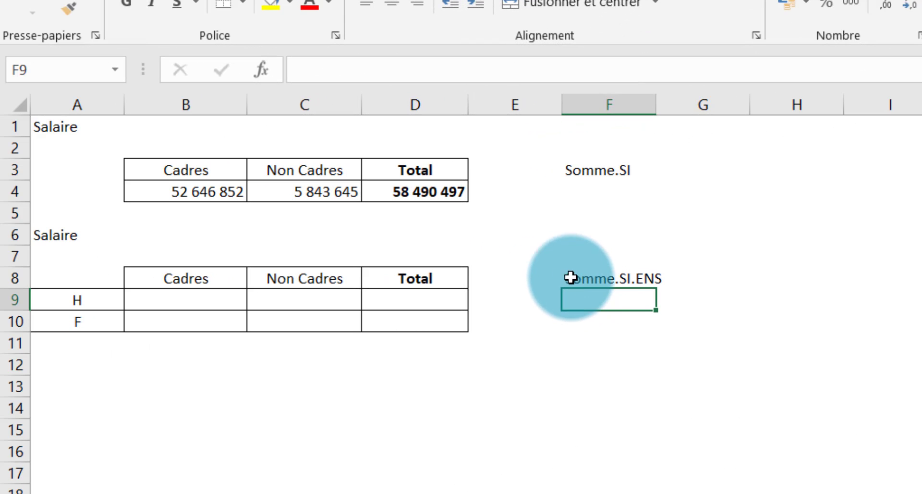
left_click(613, 170)
left_click(638, 277)
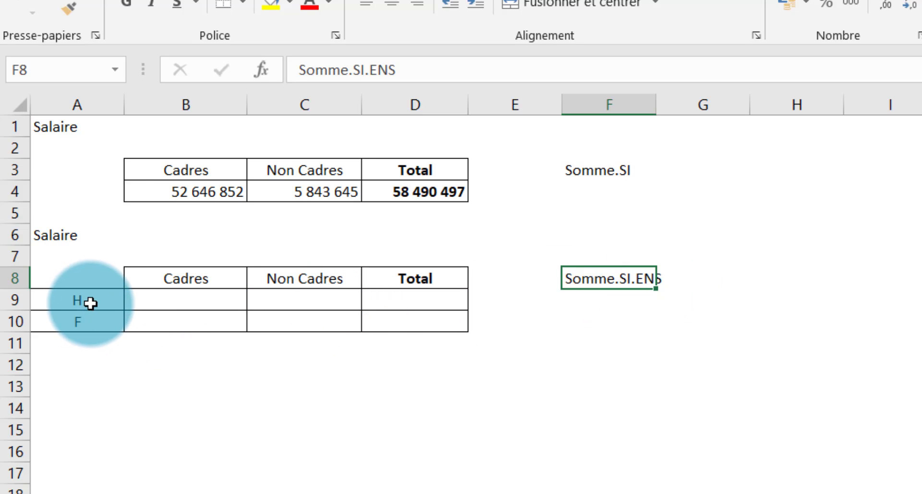
Check the Sexe codes on the database sheet and change the row label in A9 of the second grid to M.
key("ctrl+Page_Up")
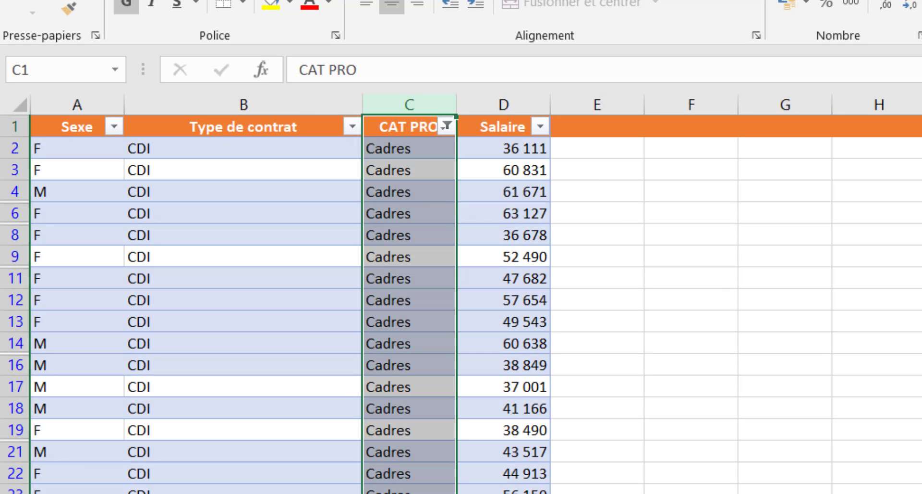
key("ctrl+Page_Down")
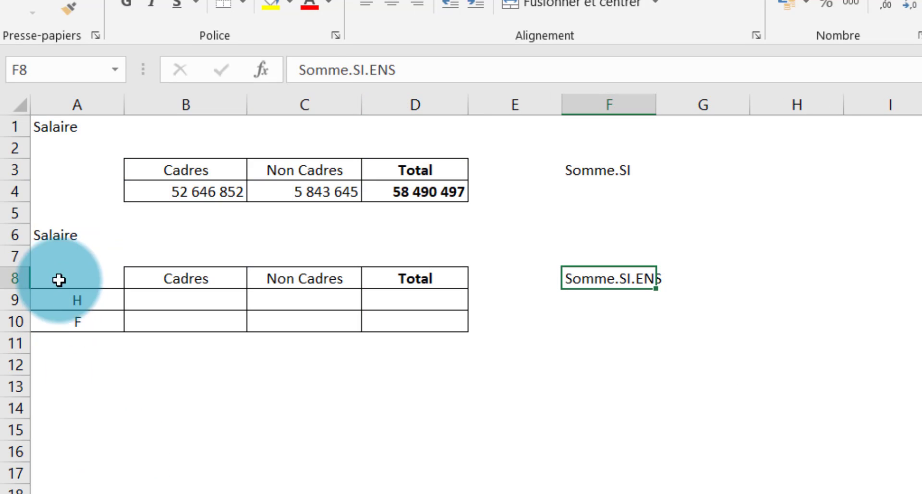
left_click(85, 297)
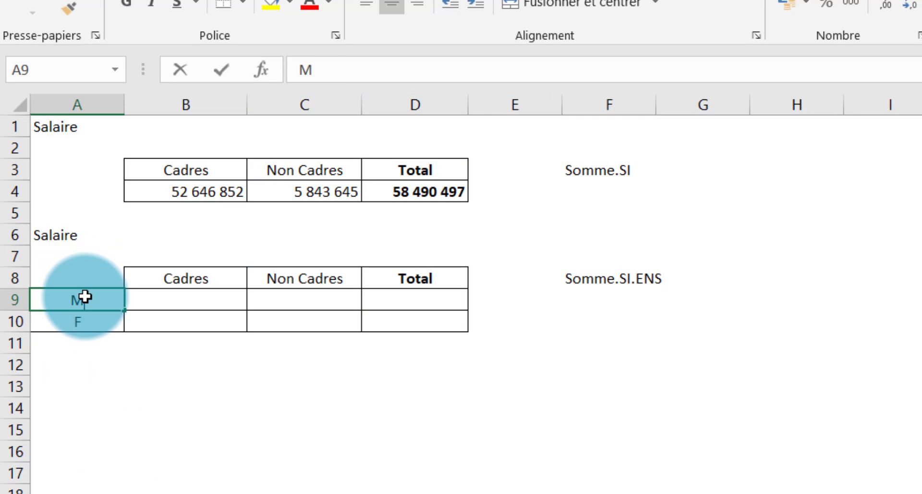
key("Return")
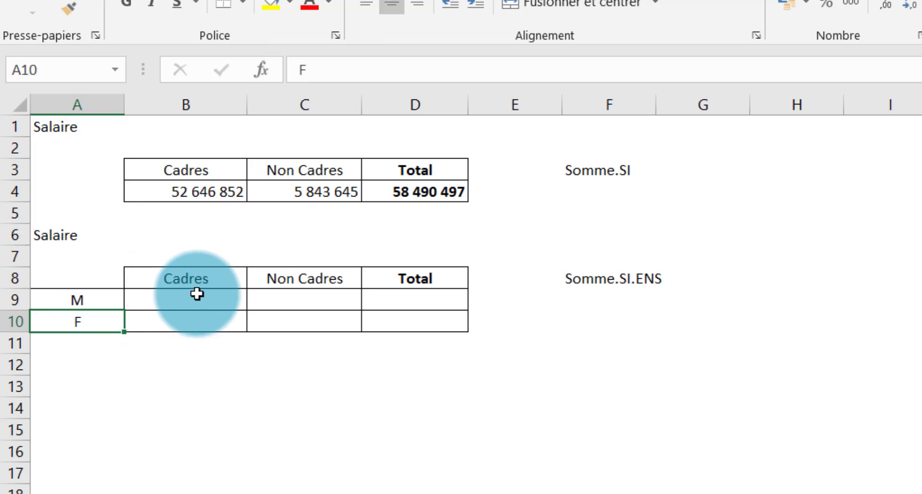
left_click(192, 281)
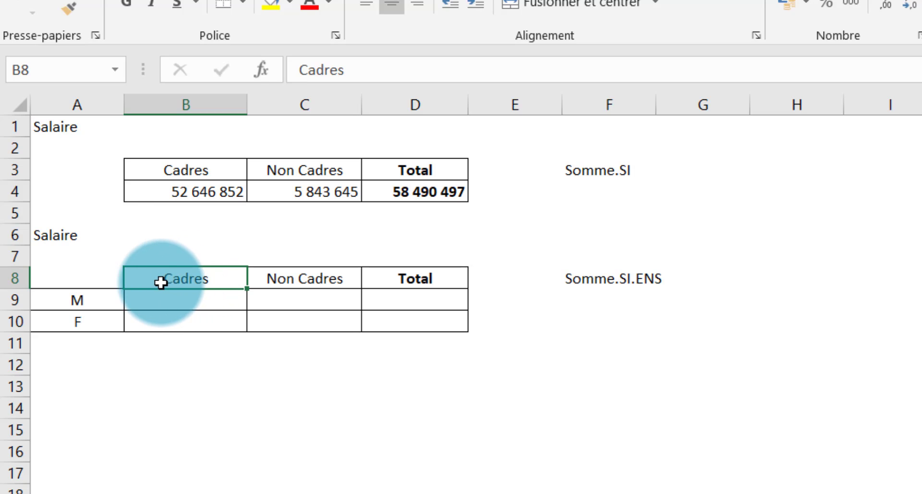
left_click(192, 299)
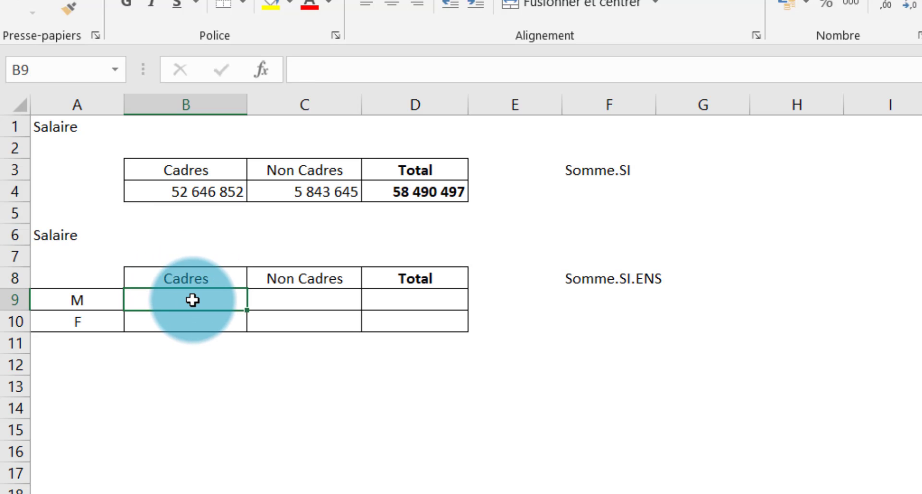
left_click(302, 281)
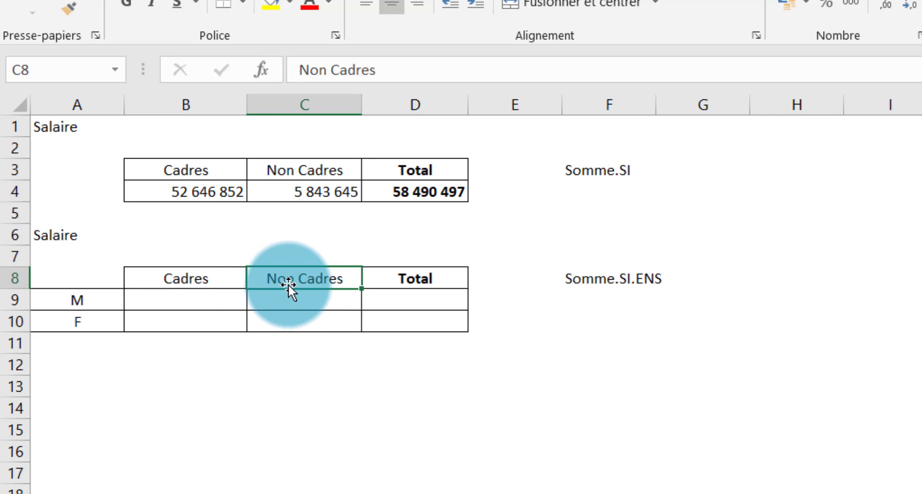
left_click(89, 302)
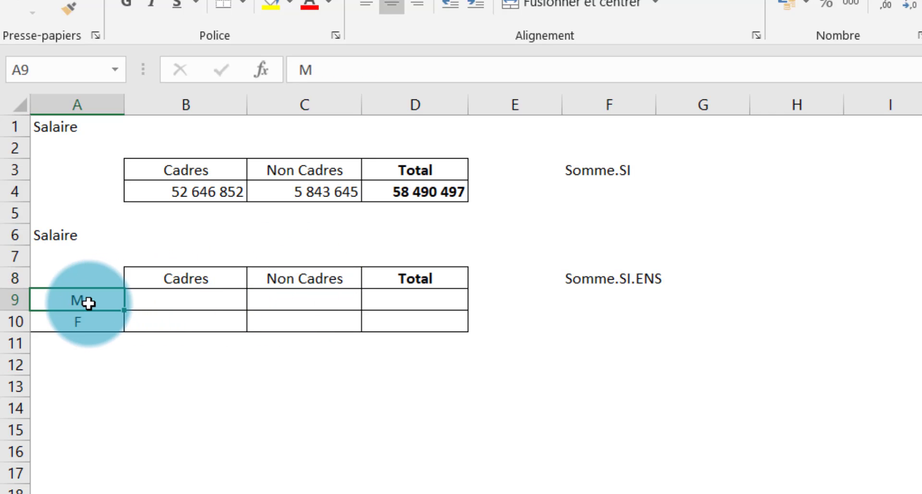
left_click(159, 328)
left_click(280, 319)
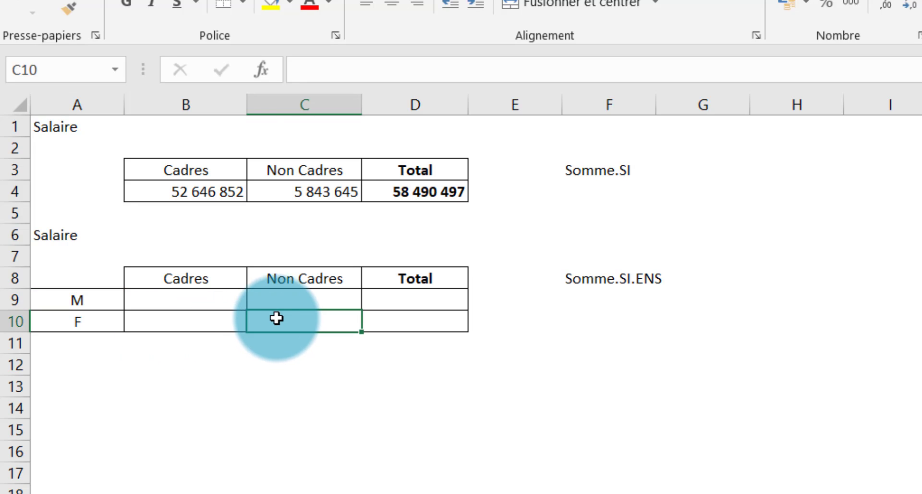
Start a SOMME.SI.ENS formula in cell B9, for the M row under the Cadres heading.
left_click(206, 303)
type("=")
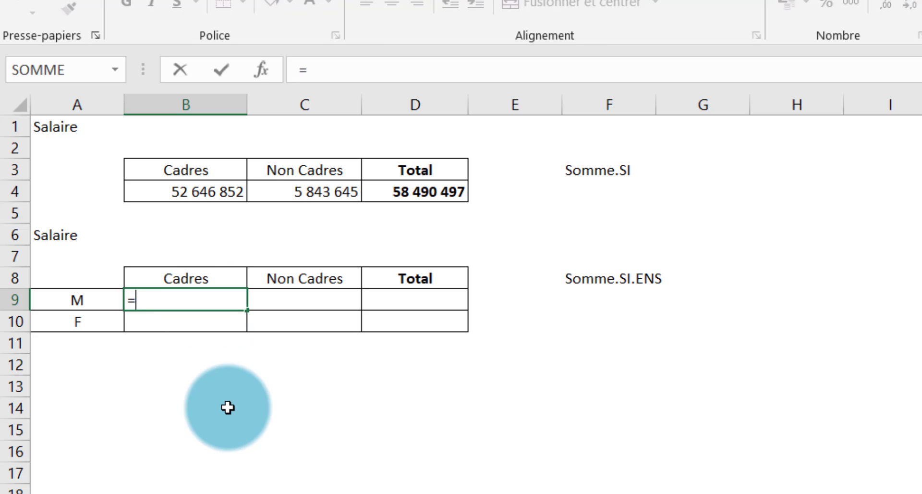
type("Sp")
key("BackSpace")
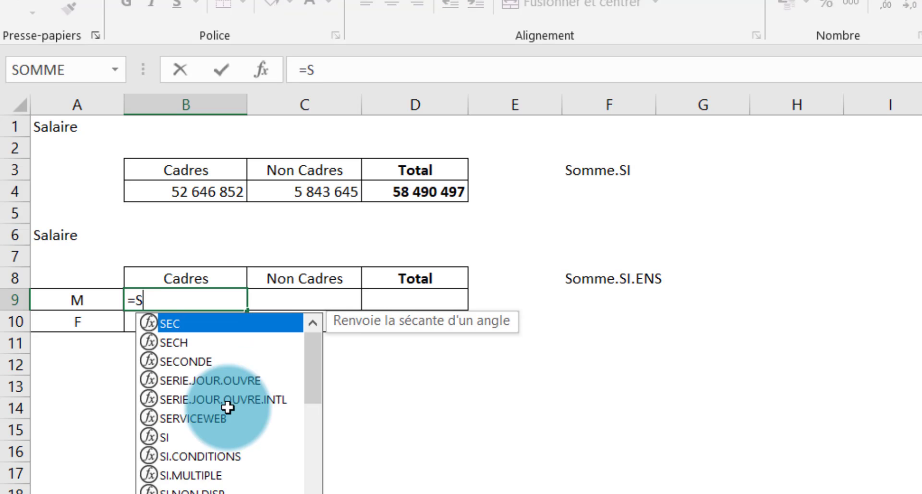
type("omm")
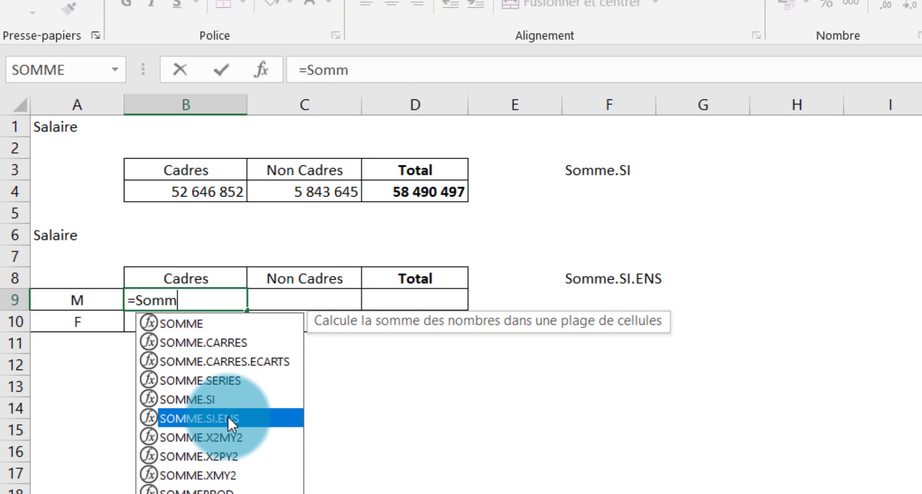
double_click(228, 417)
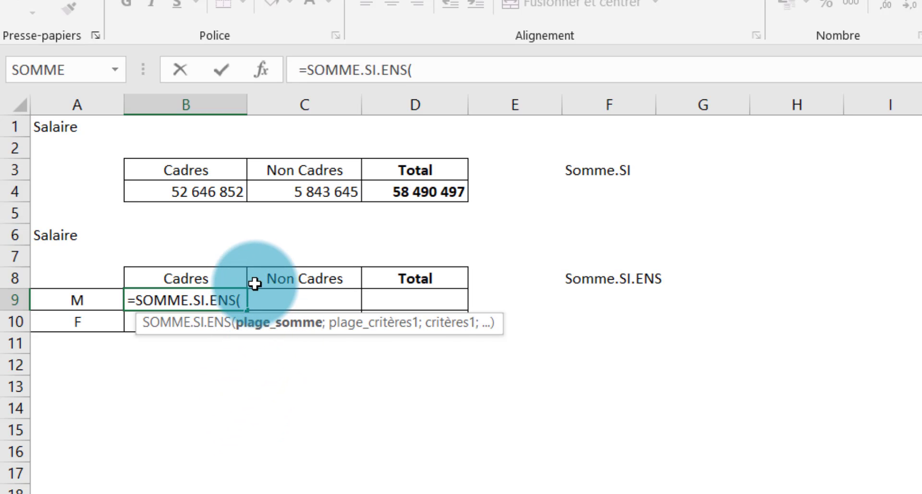
Enter BDD_RH[Salaire] as the sum range of the B9 formula and continue to the first criteria range.
type("BDD")
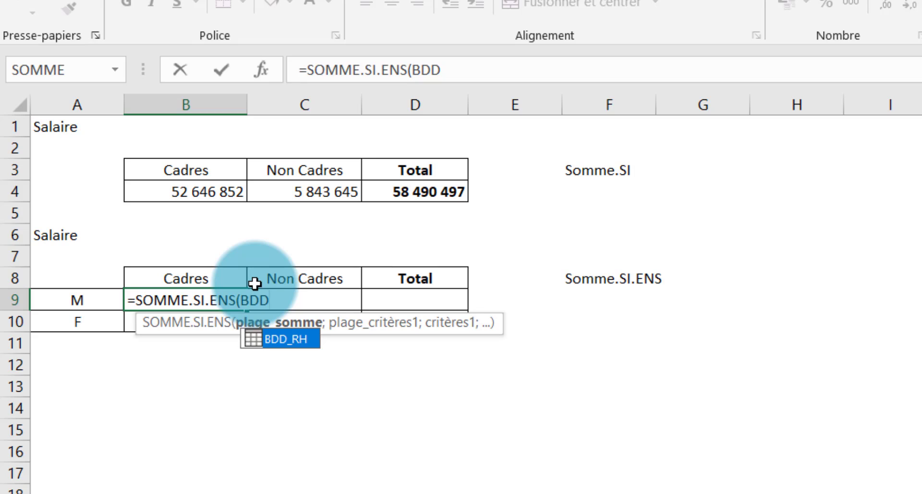
double_click(281, 337)
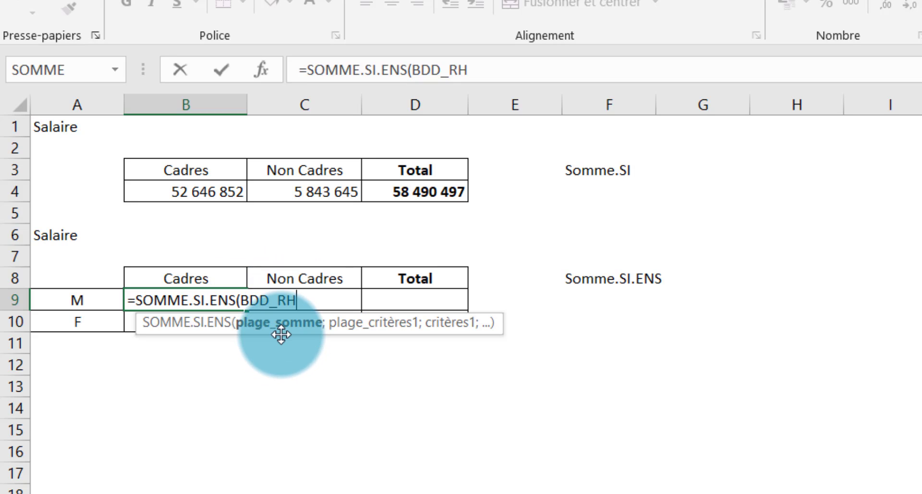
type("[")
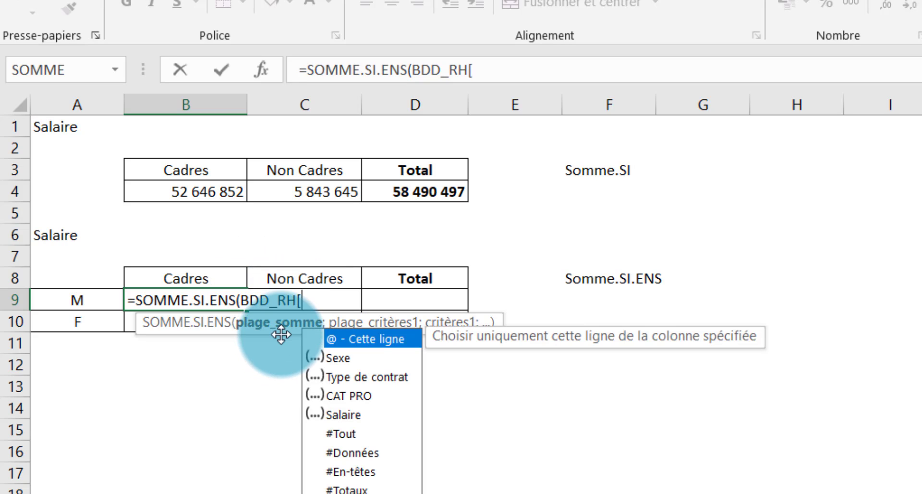
double_click(347, 413)
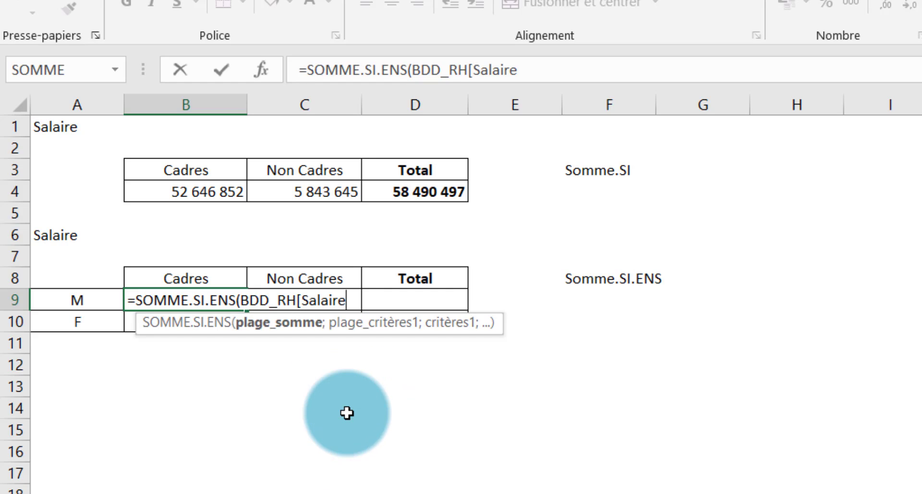
type("];")
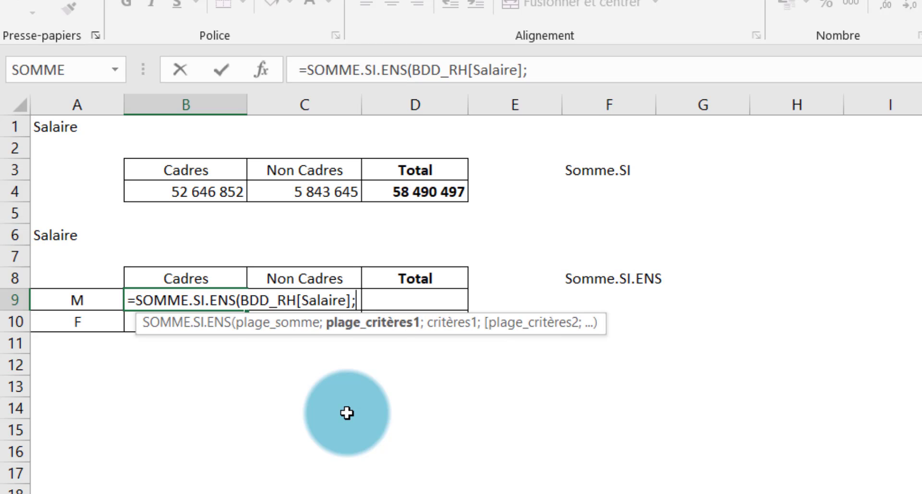
Enter BDD_RH[Sexe] as the first criteria range of the B9 formula and continue to its criterion.
type("B")
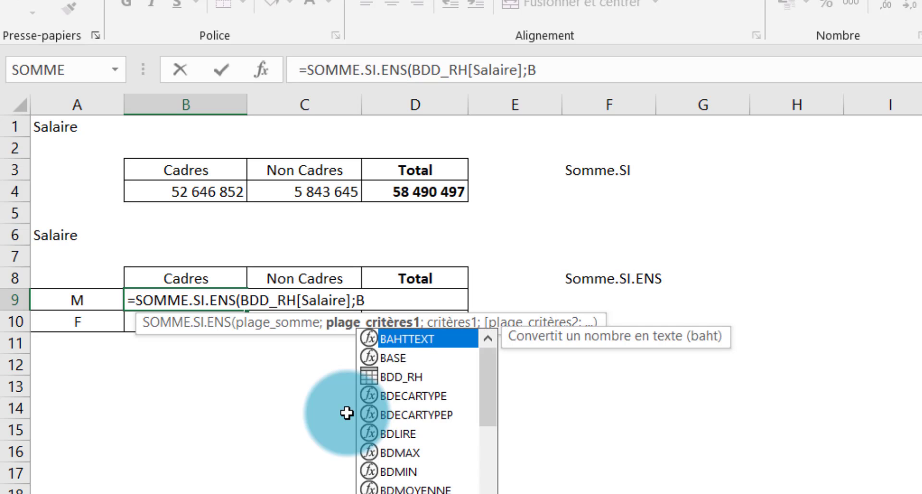
double_click(425, 376)
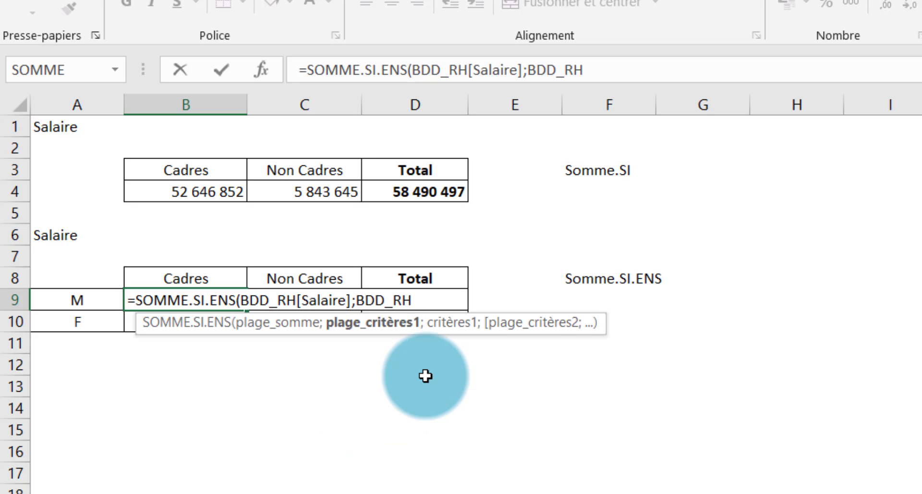
type("[")
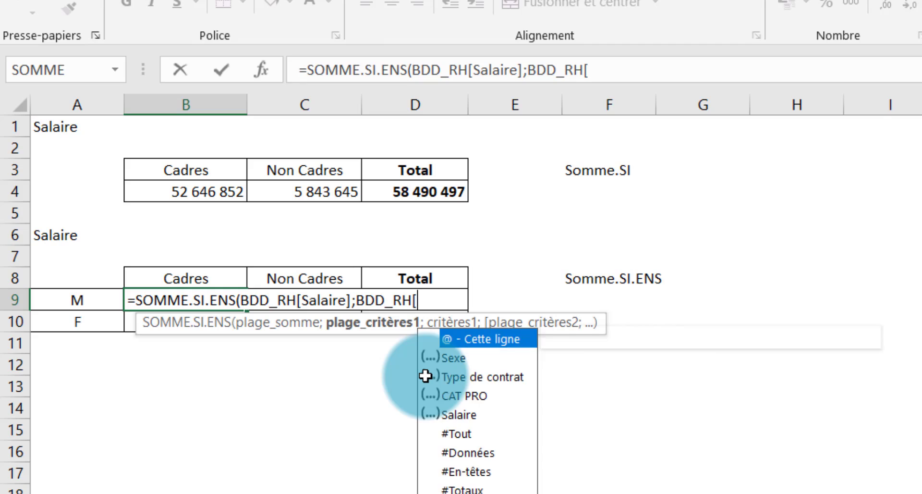
double_click(459, 357)
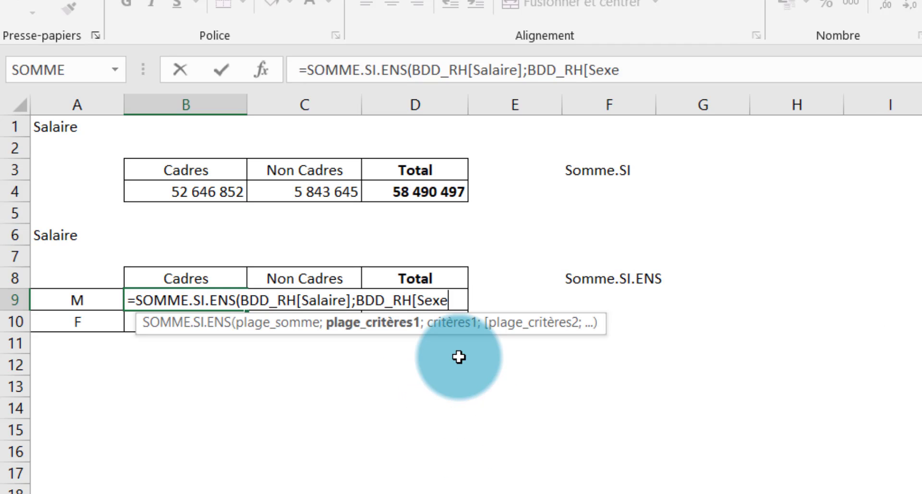
type("];")
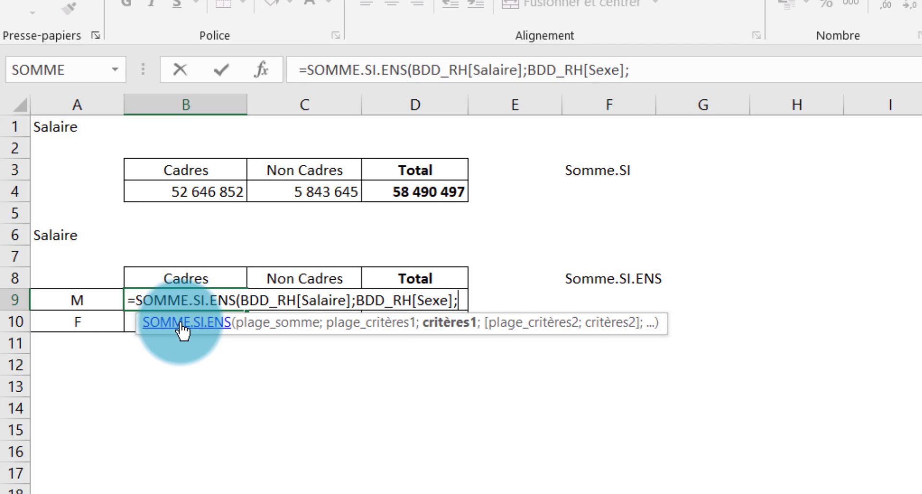
Use the M label cell as the first criterion with the absolute reference $A$9 and continue to the second criteria range.
left_click(79, 301)
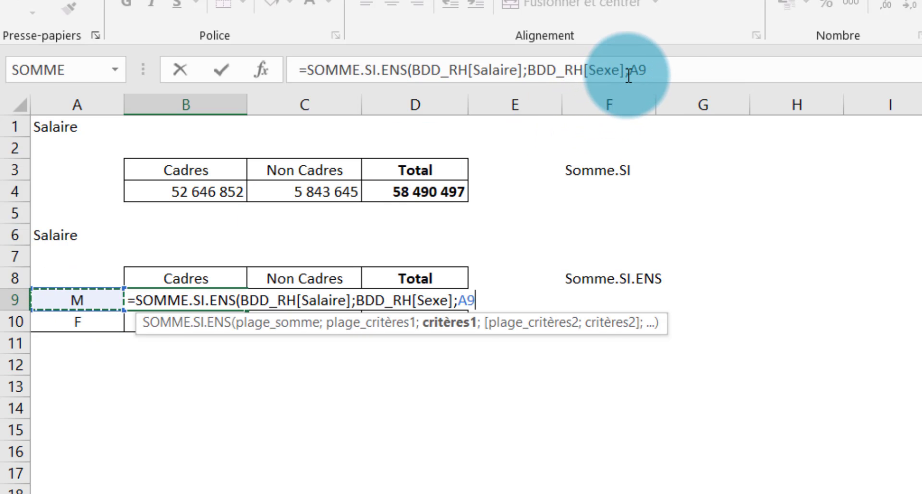
left_click_drag(627, 73, 660, 68)
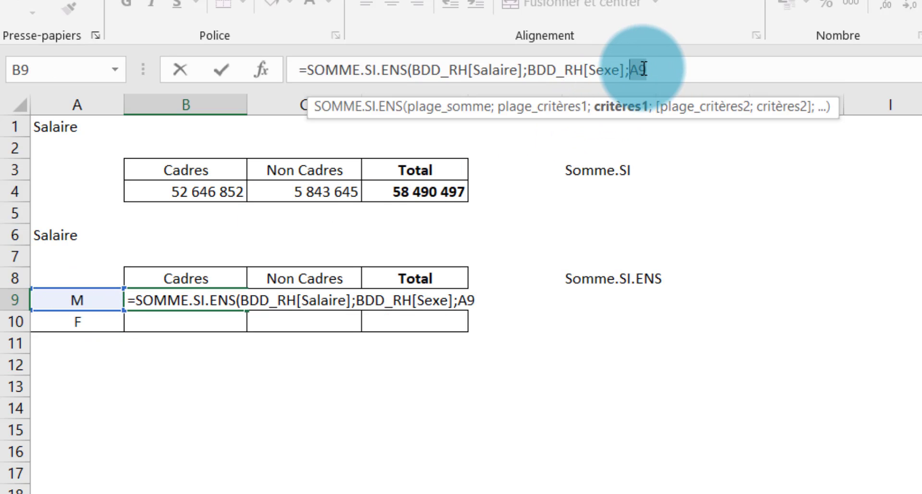
key("F4")
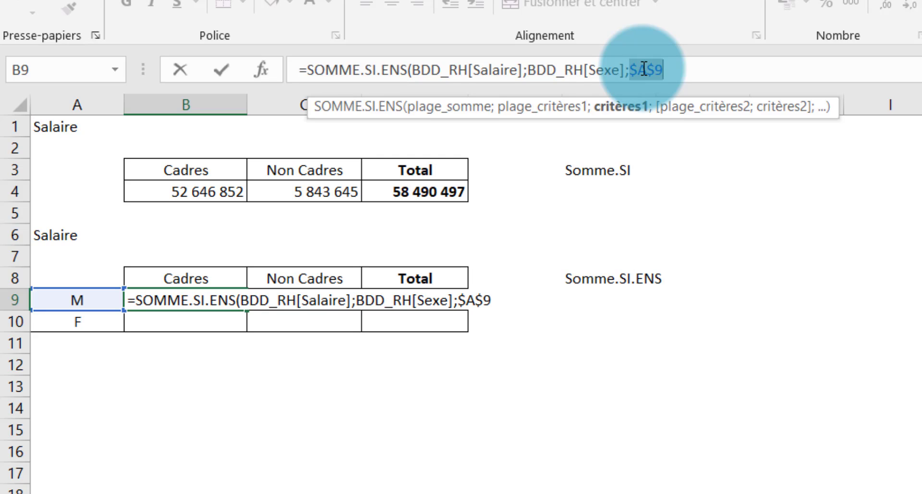
key("End")
type(";")
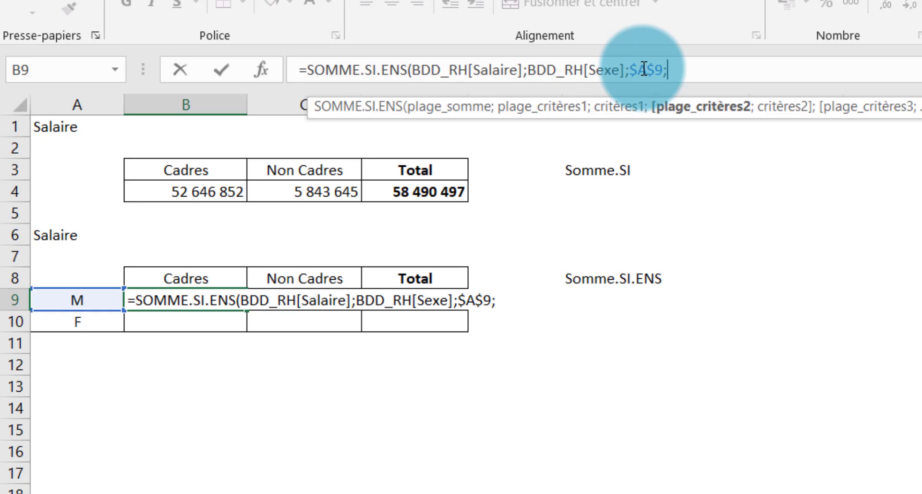
Enter BDD_RH[CAT PRO] as the second criteria range of the B9 formula and continue to its criterion.
type("BD")
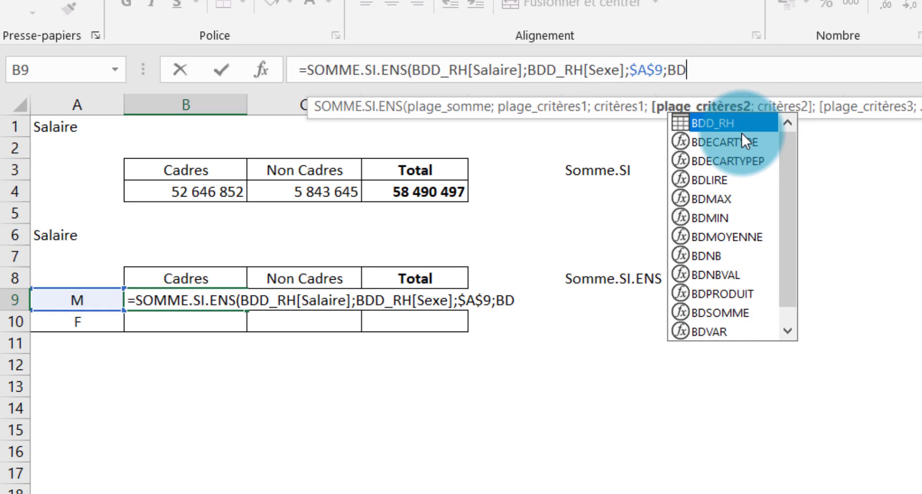
double_click(731, 124)
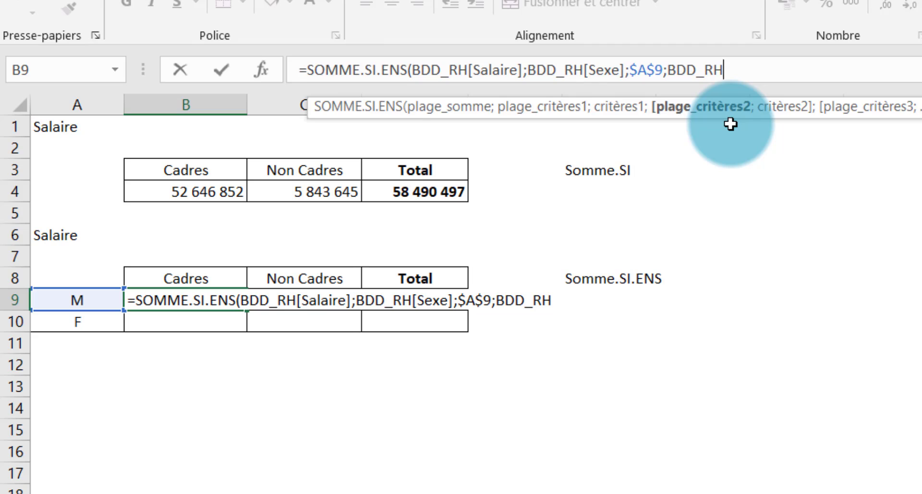
type("[")
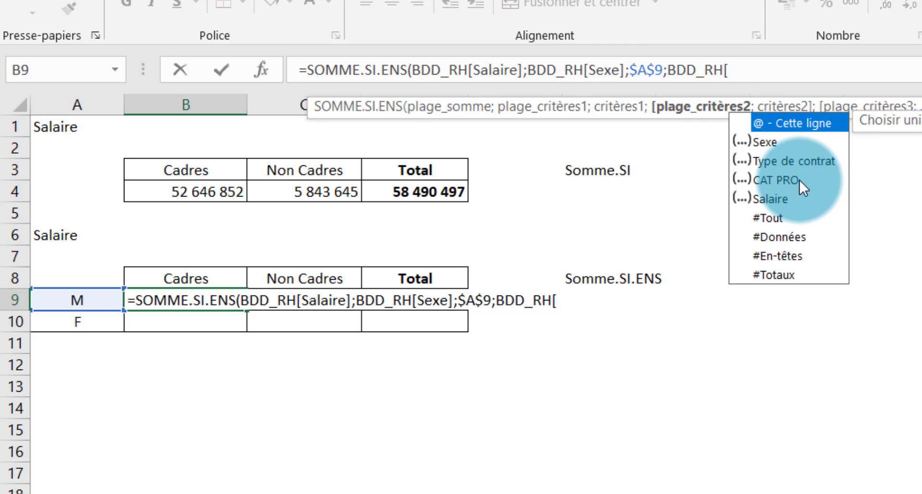
double_click(786, 180)
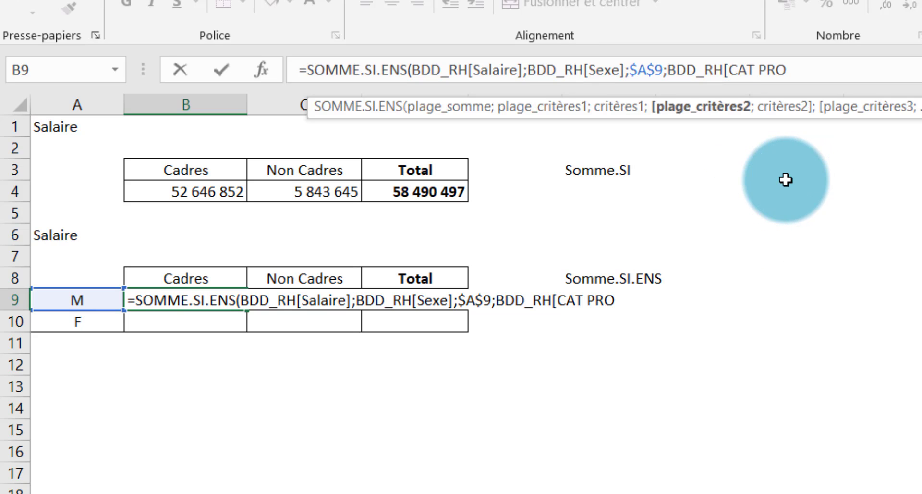
type("];")
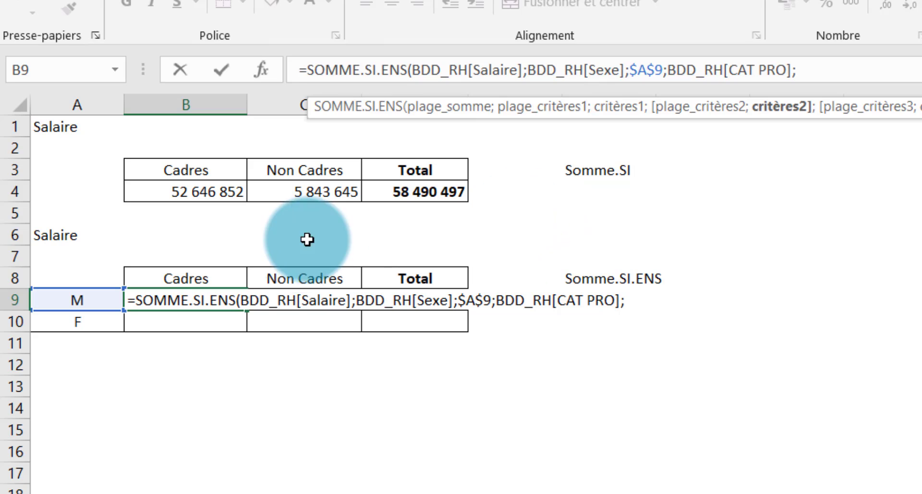
Use the Cadres heading as the second criterion with the absolute reference $B$8 and complete the B9 formula.
left_click(213, 275)
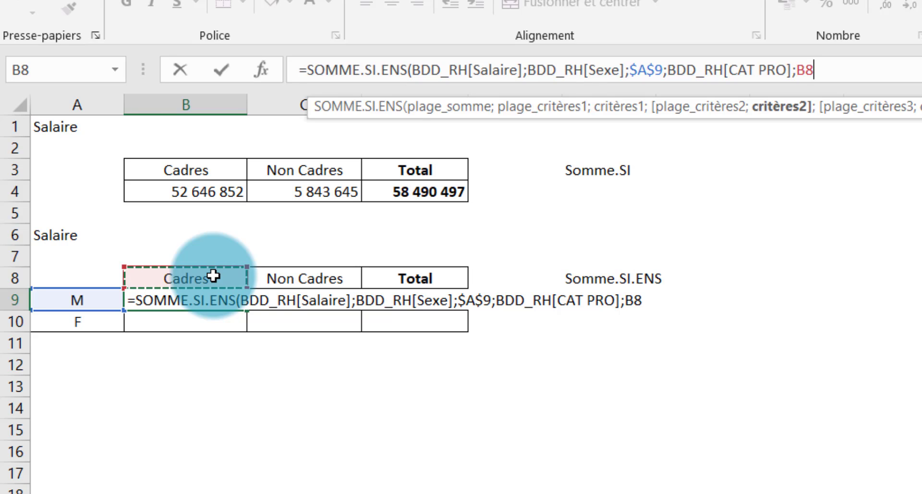
key("shift+Left")
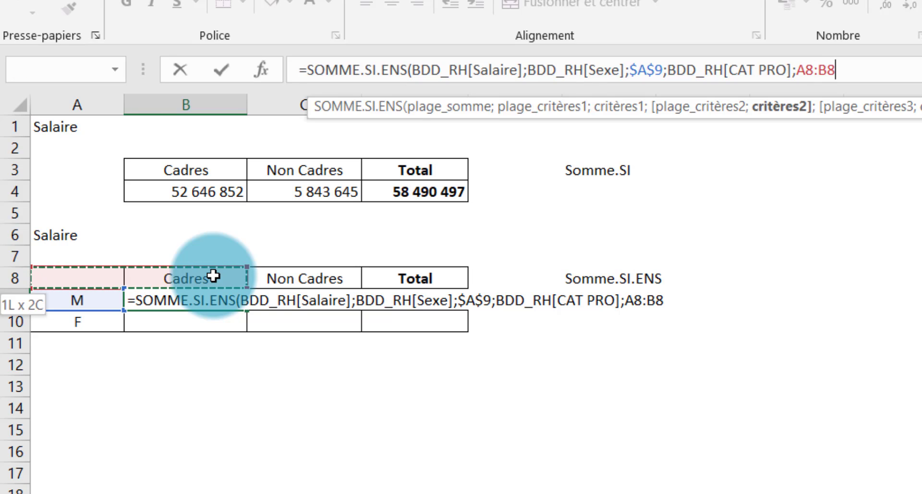
key("shift+Right")
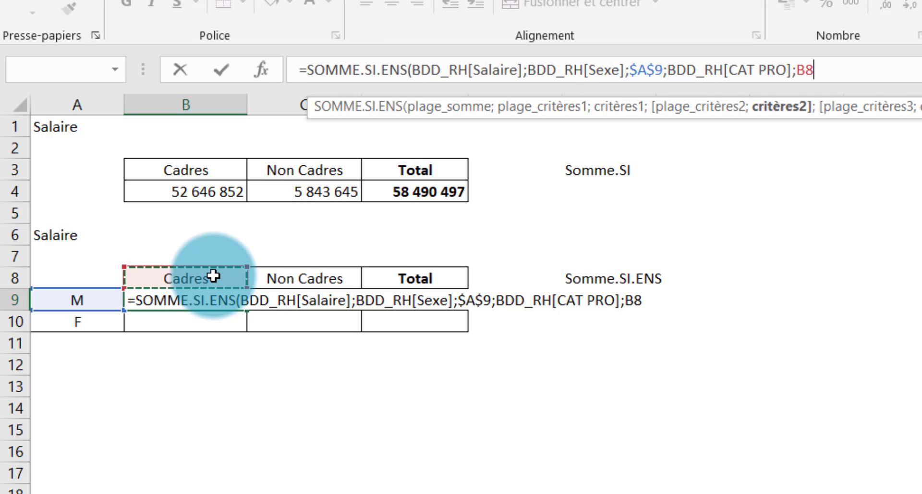
left_click_drag(817, 65, 797, 68)
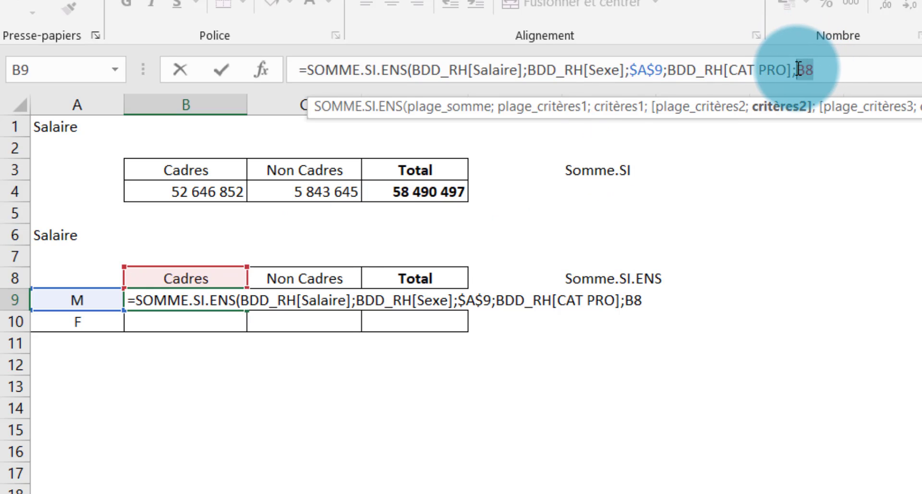
key("F4")
key("Right")
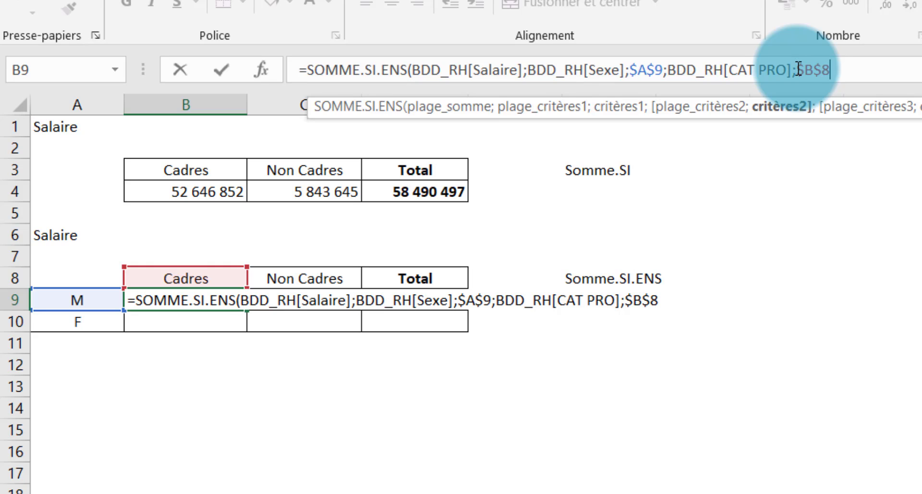
type(")")
key("Return")
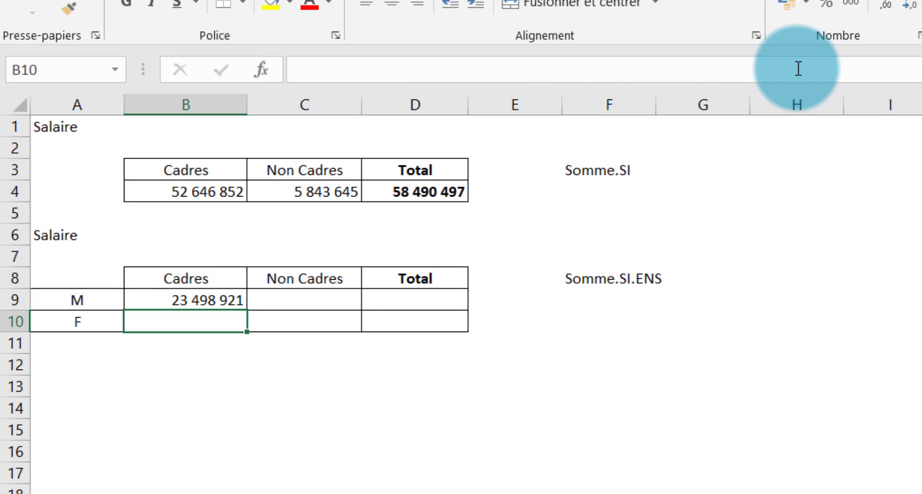
Copy the SOMME.SI.ENS formula from B9 down to B10, the F row under Cadres.
left_click(202, 299)
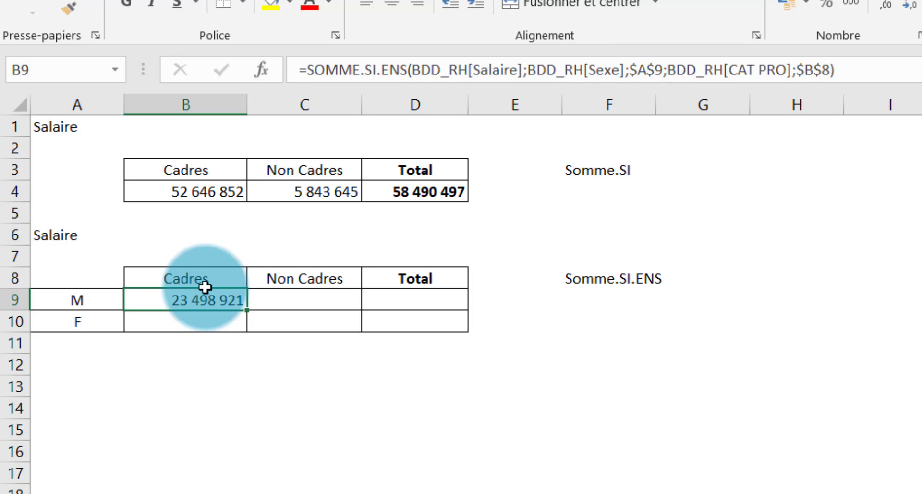
left_click(91, 301)
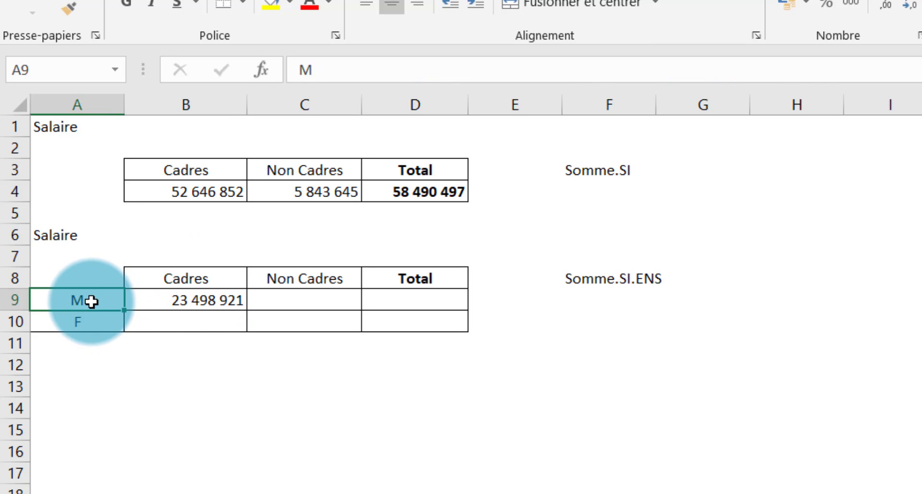
left_click(197, 325)
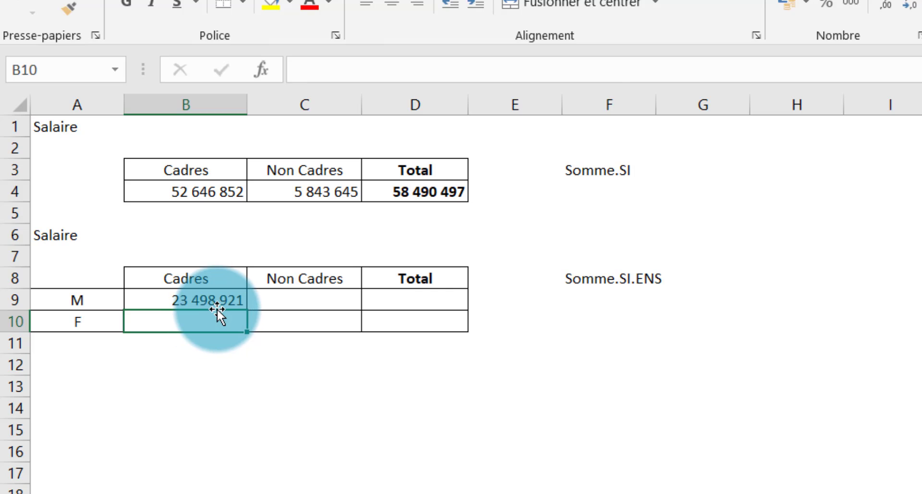
left_click(225, 301)
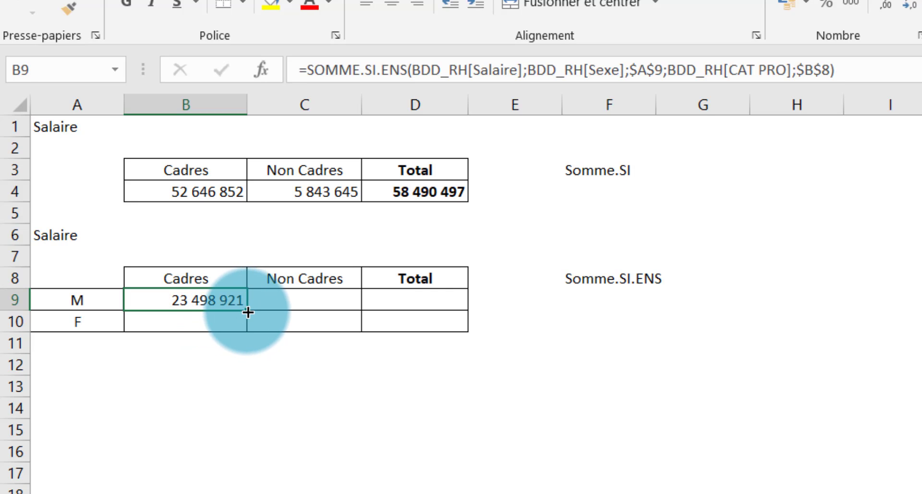
left_click_drag(248, 312, 244, 325)
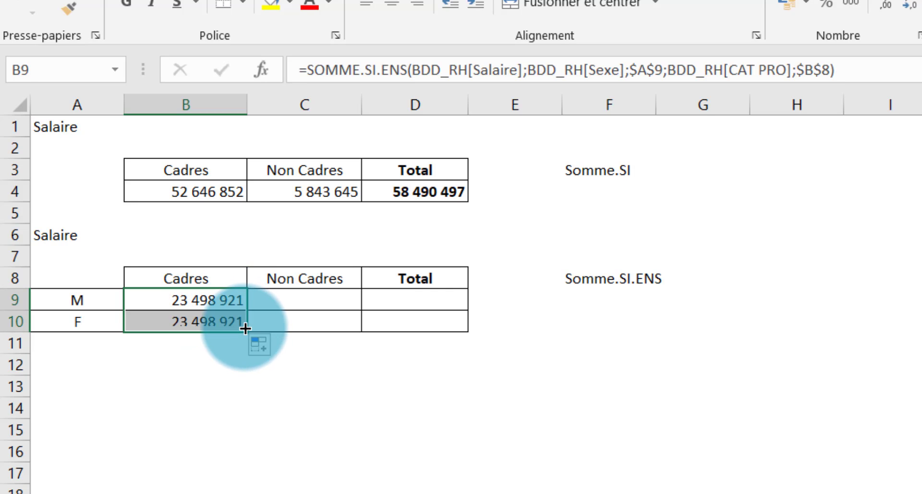
left_click(208, 324)
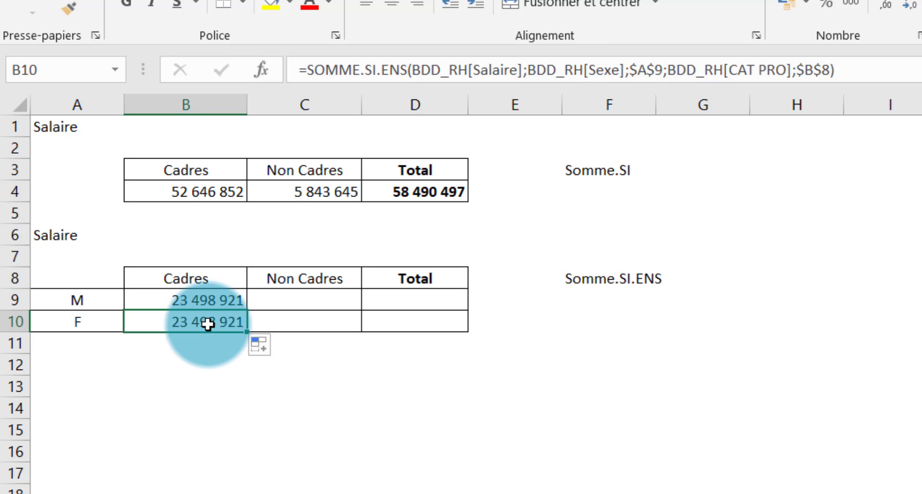
Replace the Sexe criterion in the B10 formula with the absolute reference $A$10 and compare the B9 and B10 formulas.
left_click(663, 70)
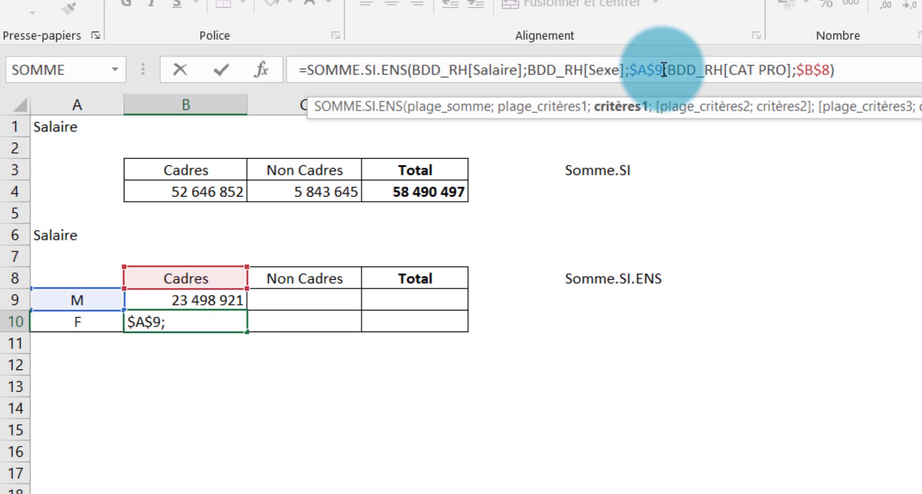
left_click_drag(663, 70, 634, 70)
key("Delete")
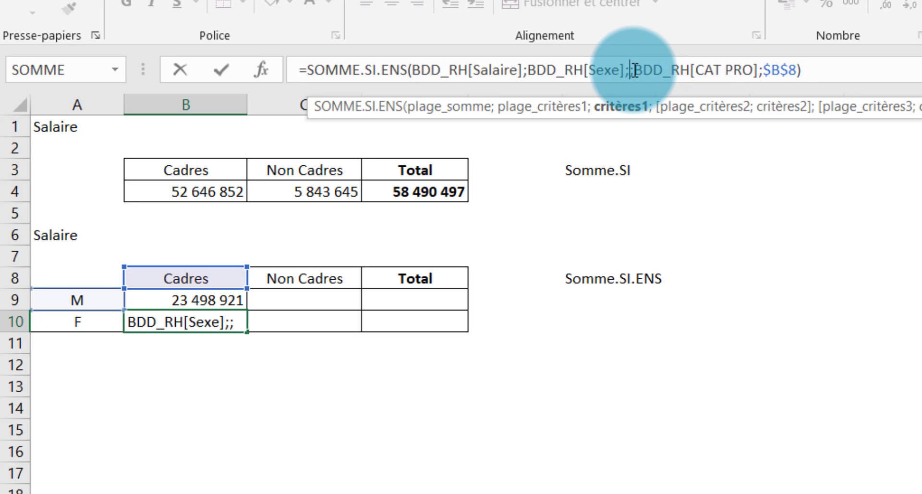
left_click(84, 321)
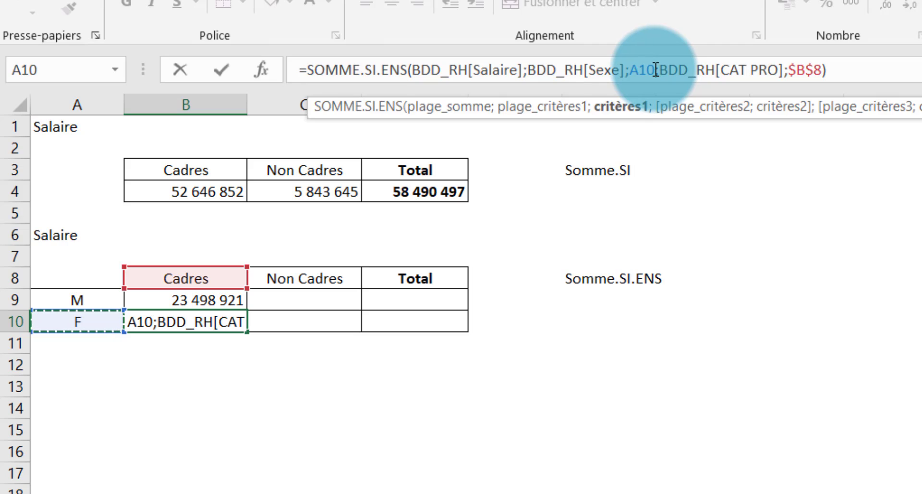
left_click_drag(655, 70, 635, 70)
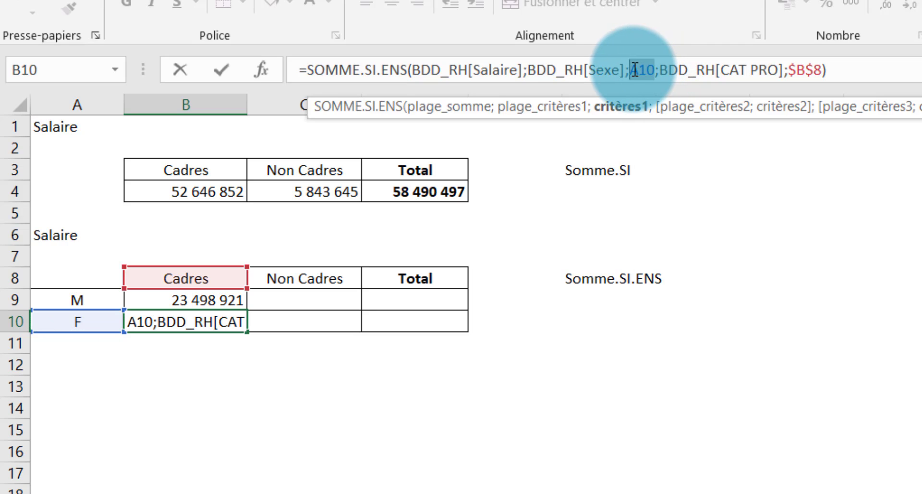
key("F4")
key("Return")
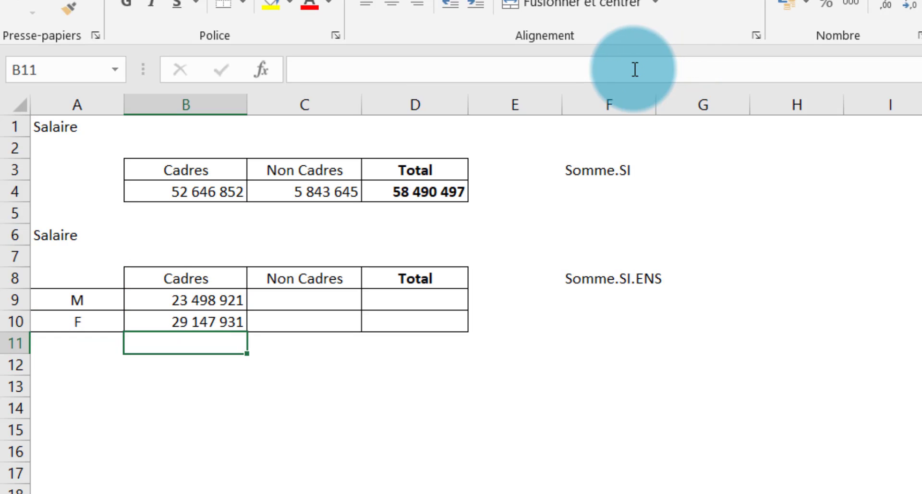
left_click(208, 312)
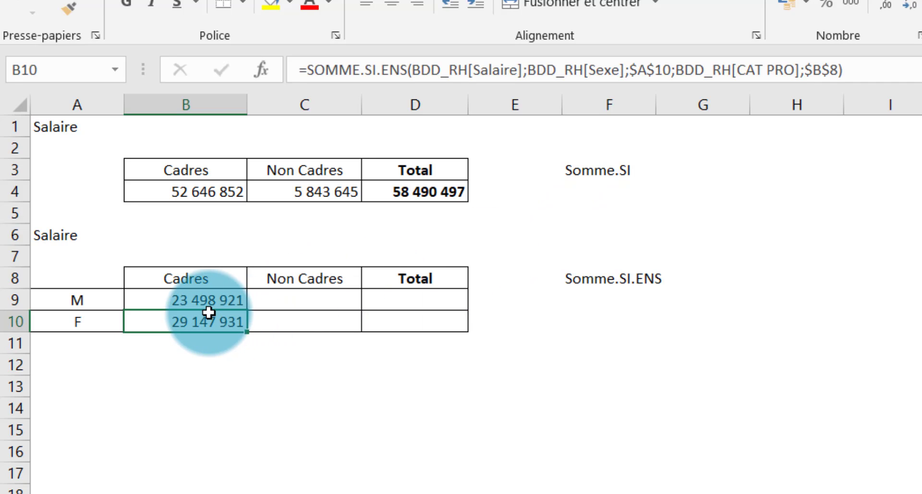
left_click(193, 303)
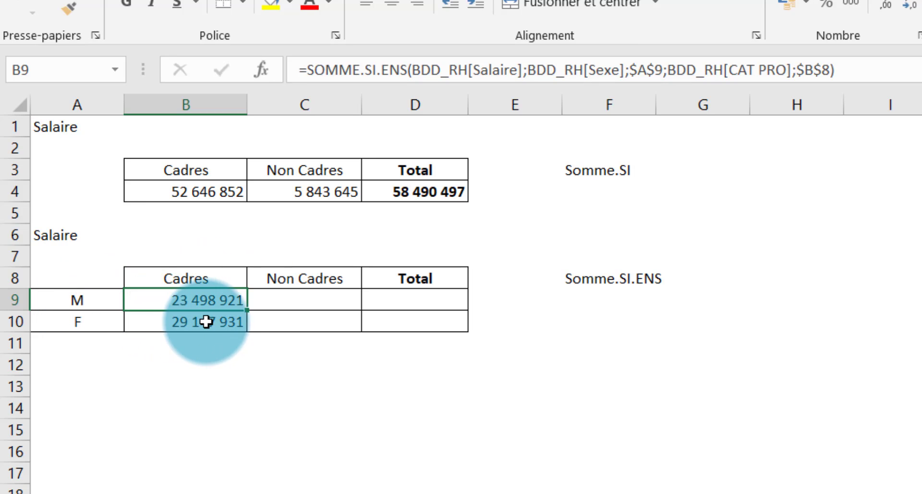
left_click(226, 323)
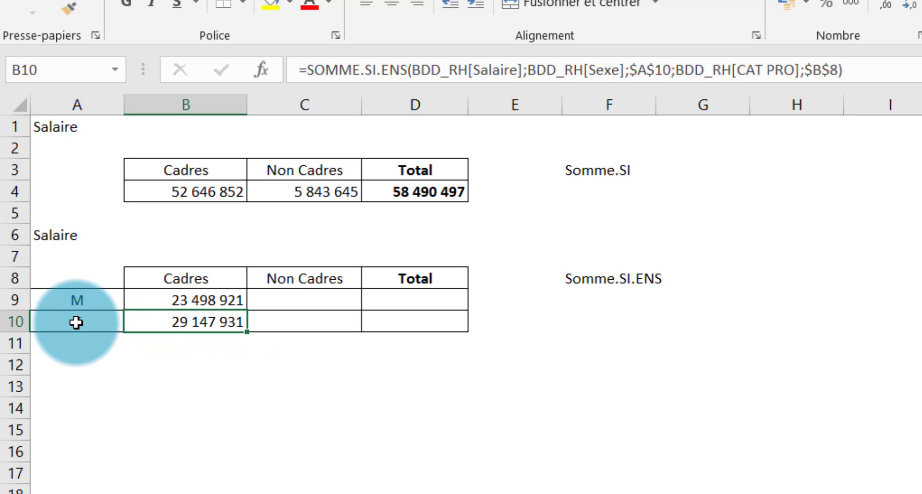
Start a SOMME.SI.ENS formula in C9, the M row under Non Cadres, with BDD_RH[Salaire] as the sum range.
left_click(309, 306)
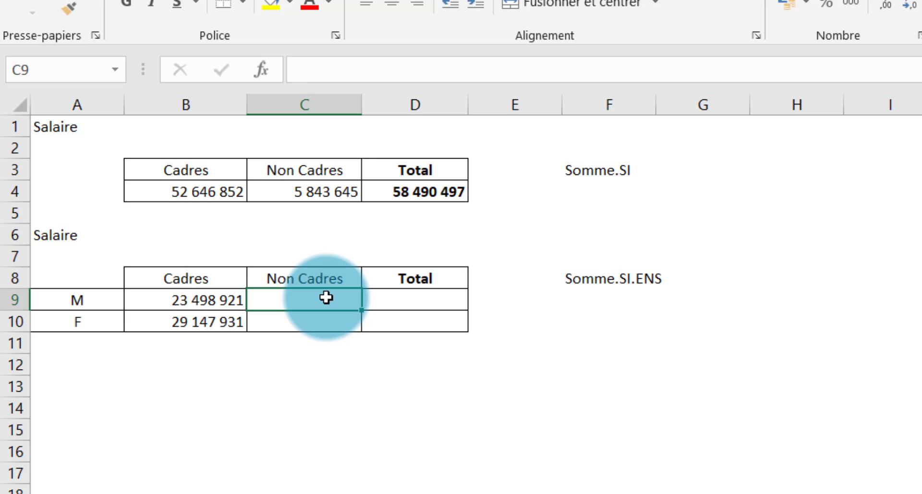
type("=Somm")
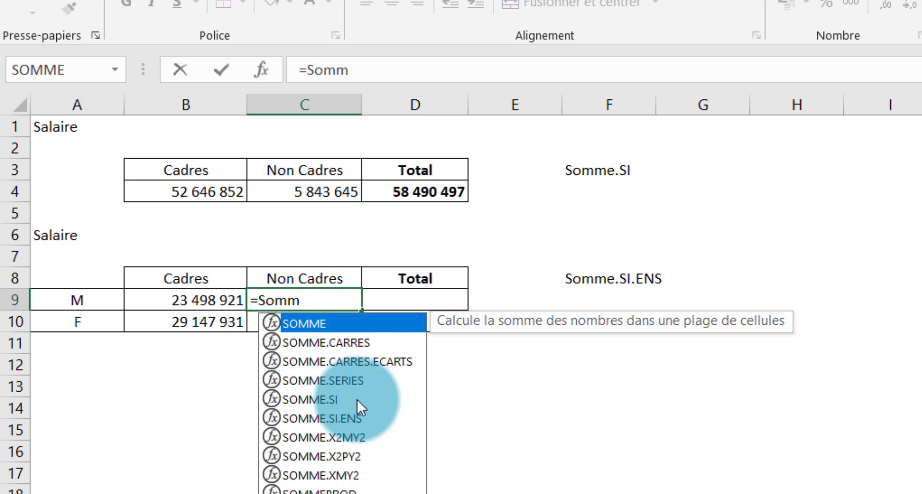
double_click(355, 416)
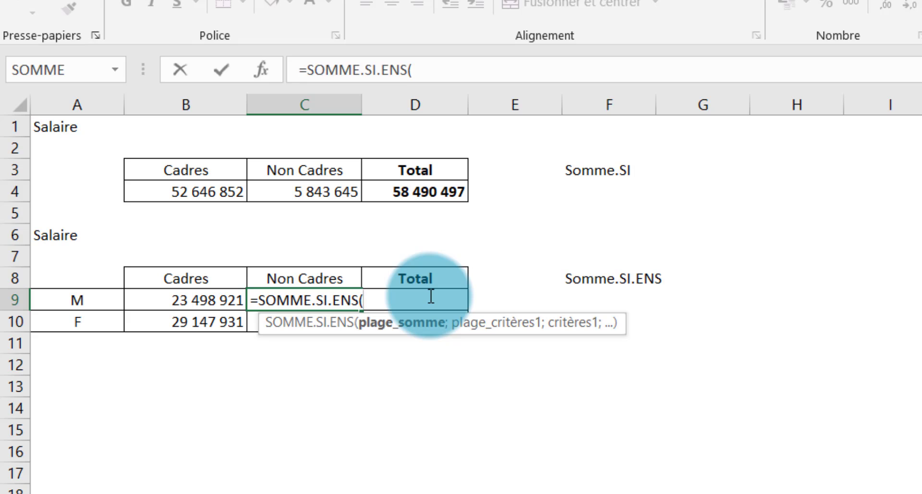
type("B")
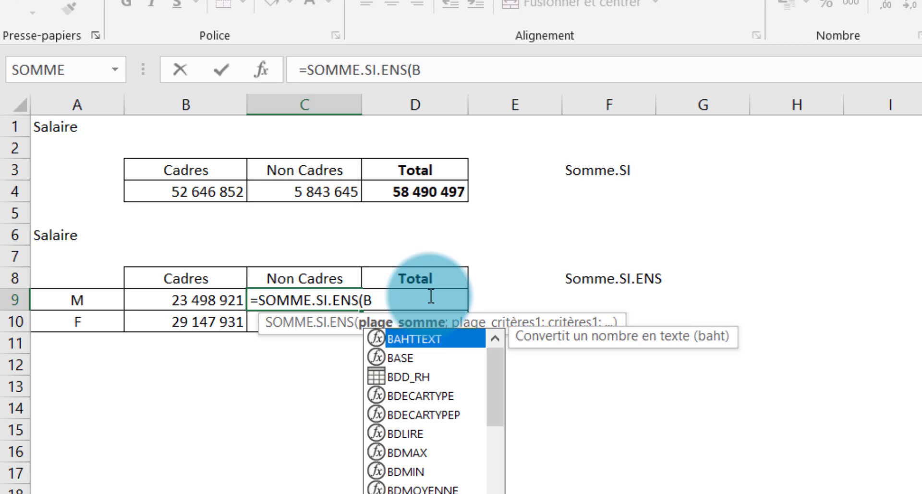
type("dd")
left_click(404, 347)
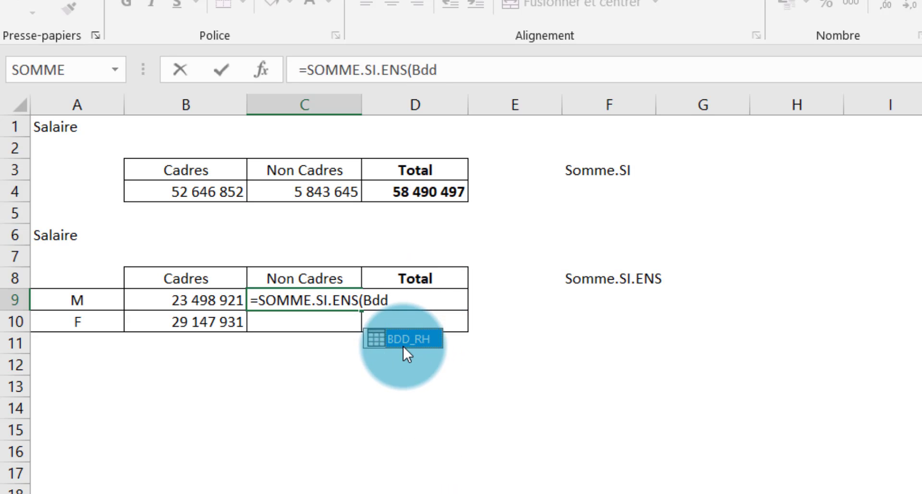
double_click(404, 347)
type("[")
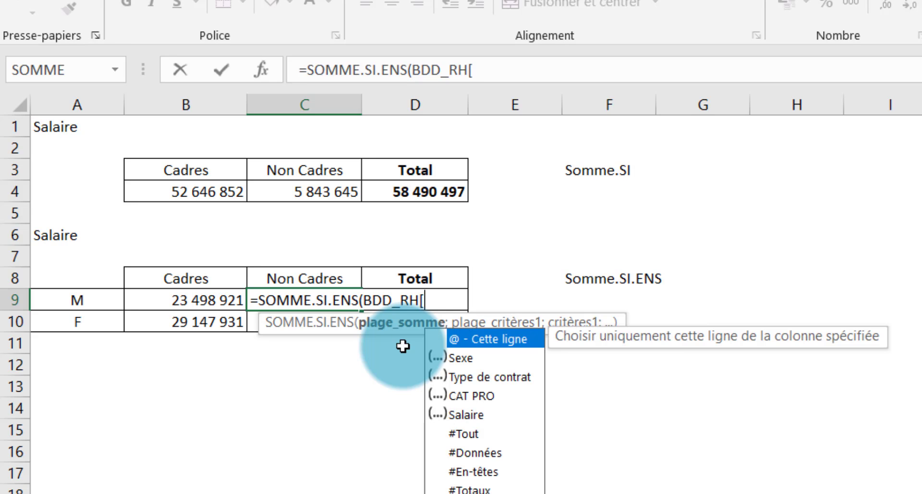
double_click(477, 413)
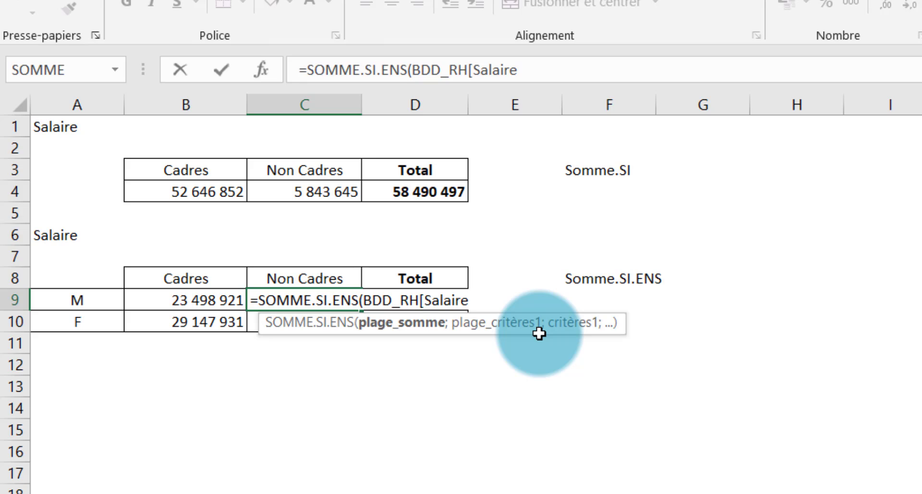
type("];")
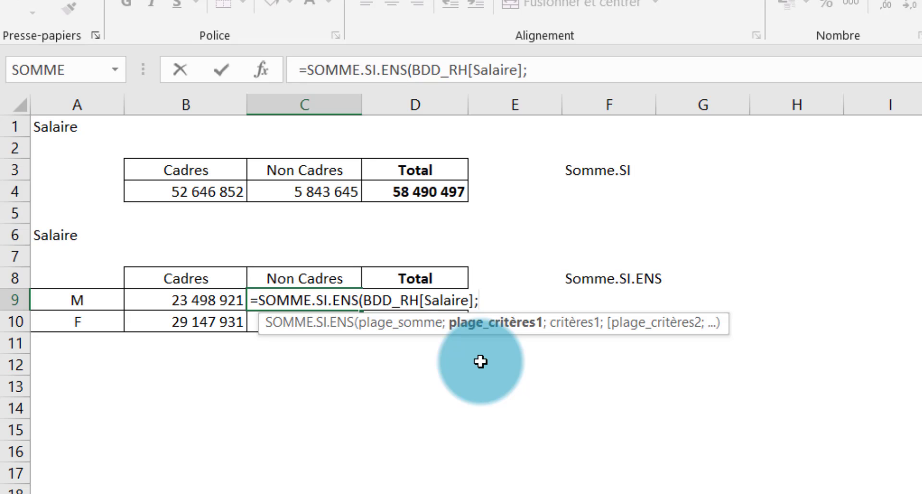
Enter BDD_RH[Sexe] as the first criteria range of the C9 formula and continue to its criterion.
type("BD")
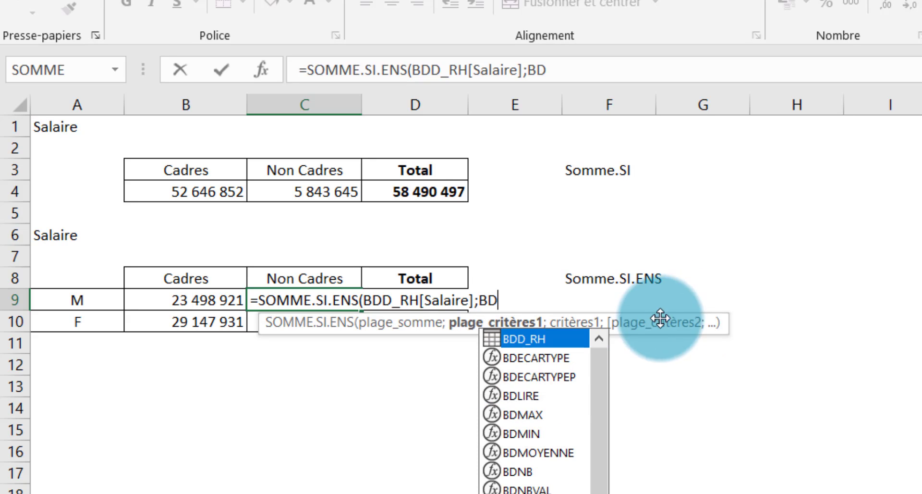
double_click(561, 342)
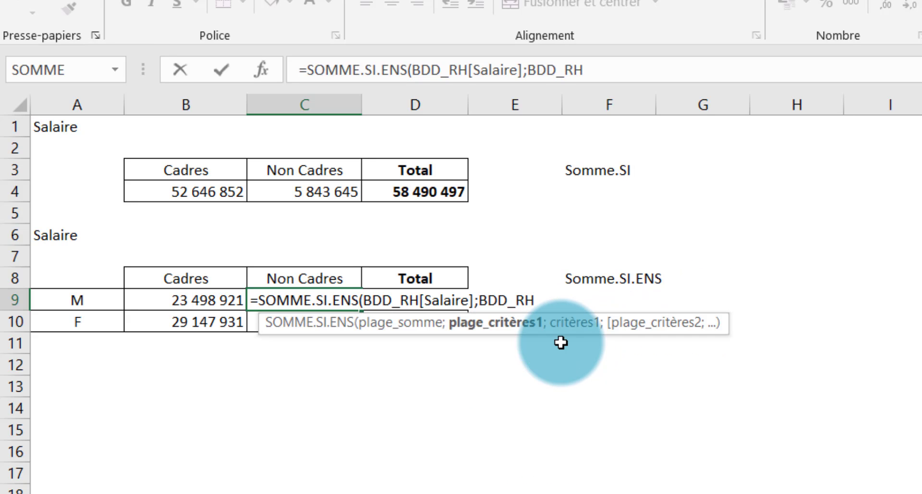
type("[")
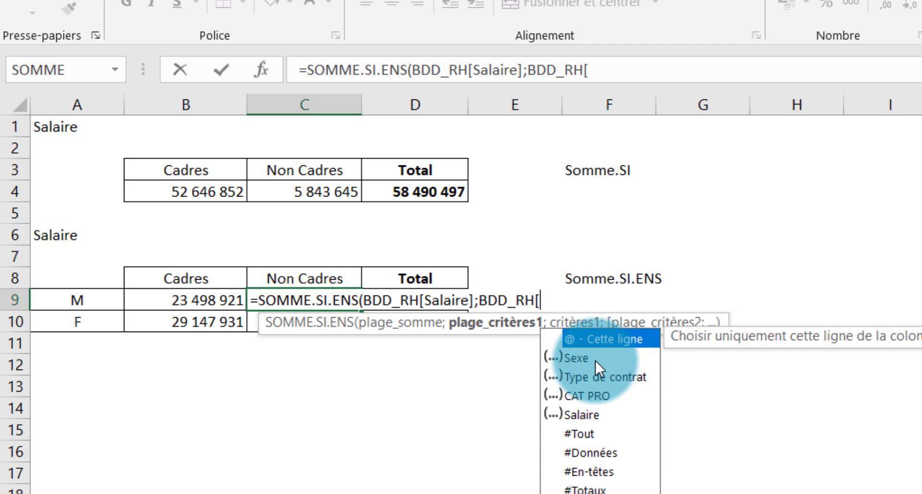
double_click(583, 357)
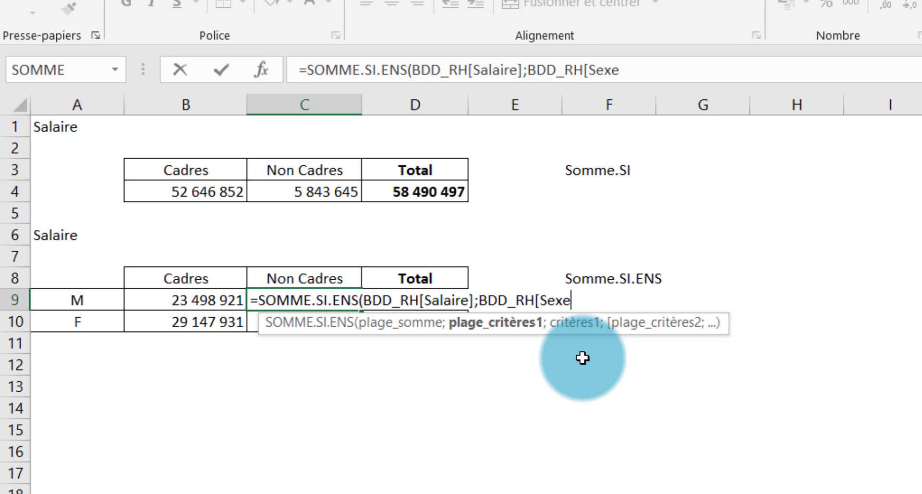
type("];")
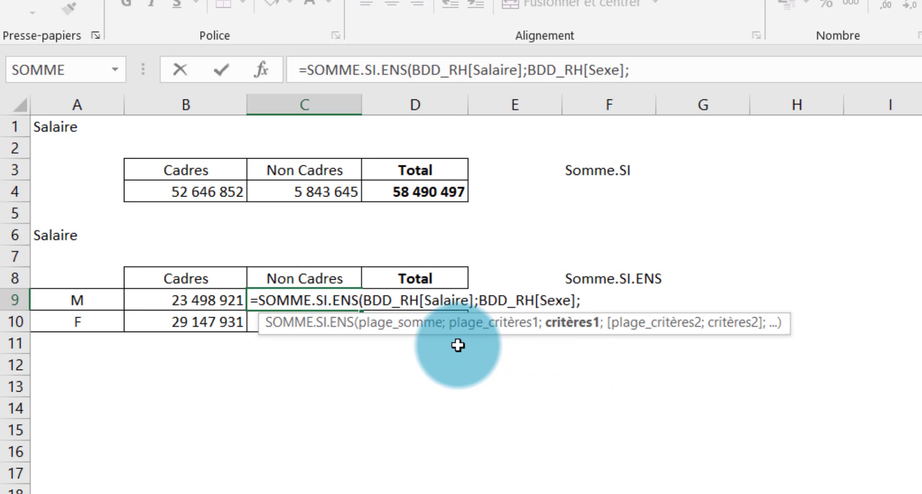
Use the M label as the first criterion of the C9 formula with the absolute reference $A$9.
left_click(93, 300)
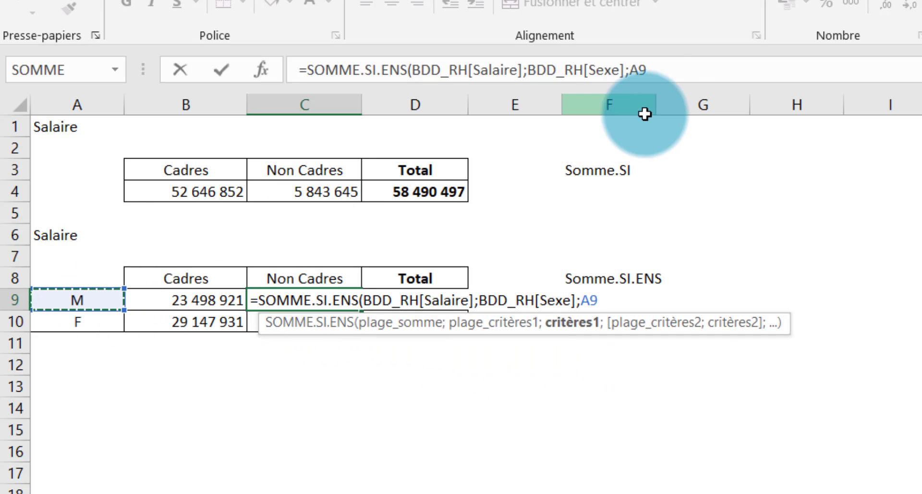
left_click_drag(629, 70, 661, 70)
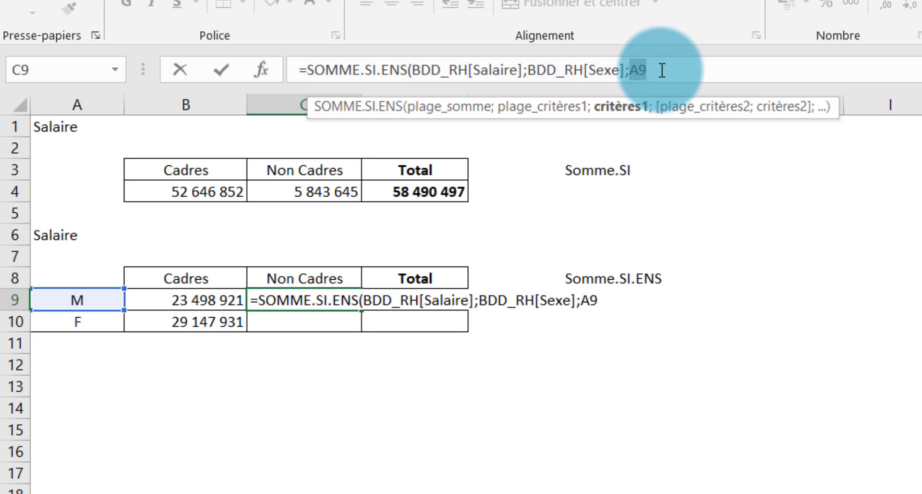
key("F4")
left_click(687, 70)
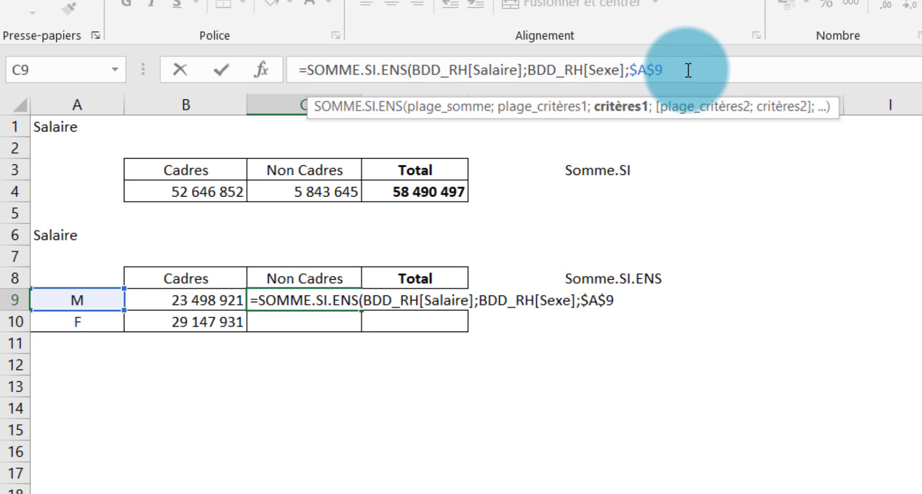
type(";")
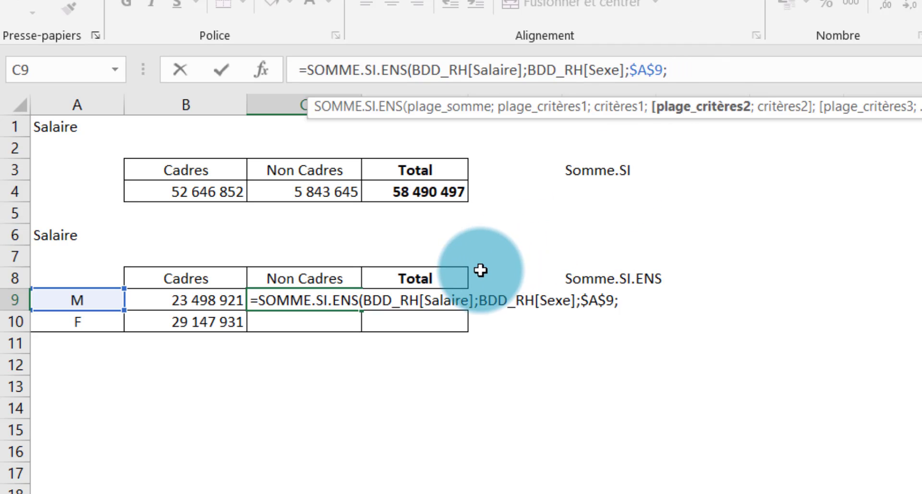
Enter BDD_RH[CAT PRO] as the second criteria range of the C9 formula and continue to its criterion.
type("BD")
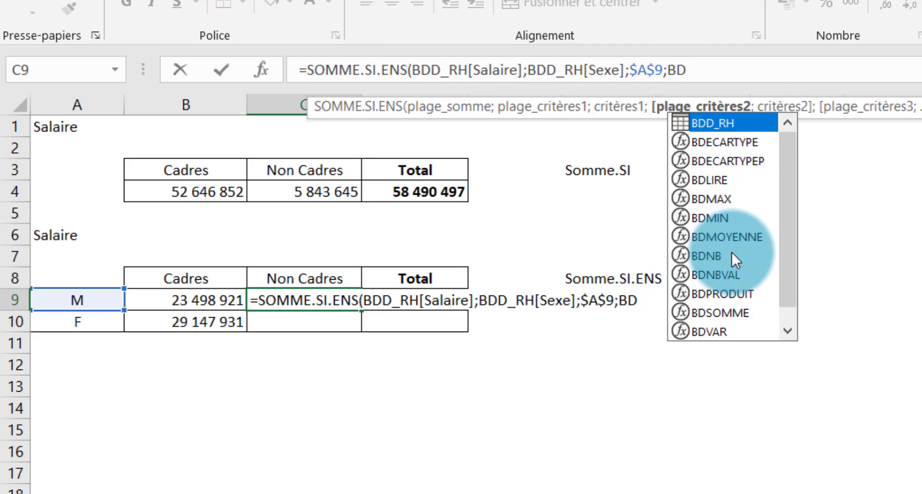
double_click(730, 118)
type("[")
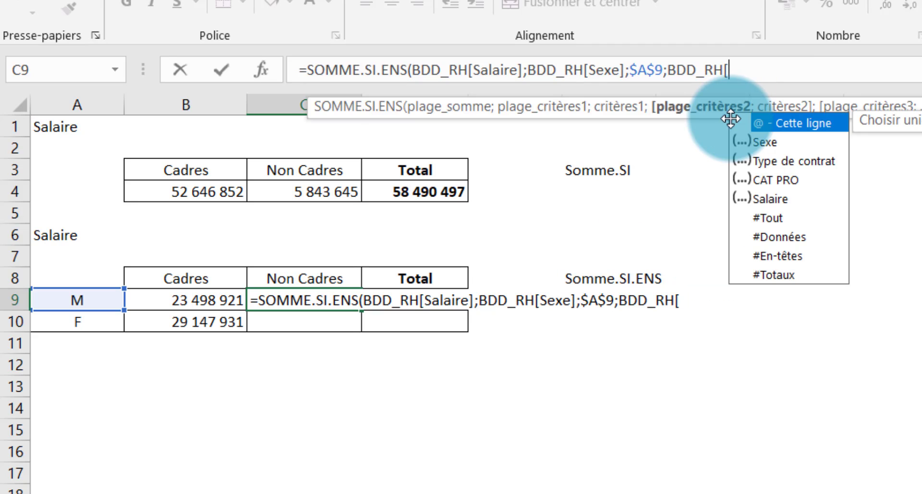
double_click(777, 178)
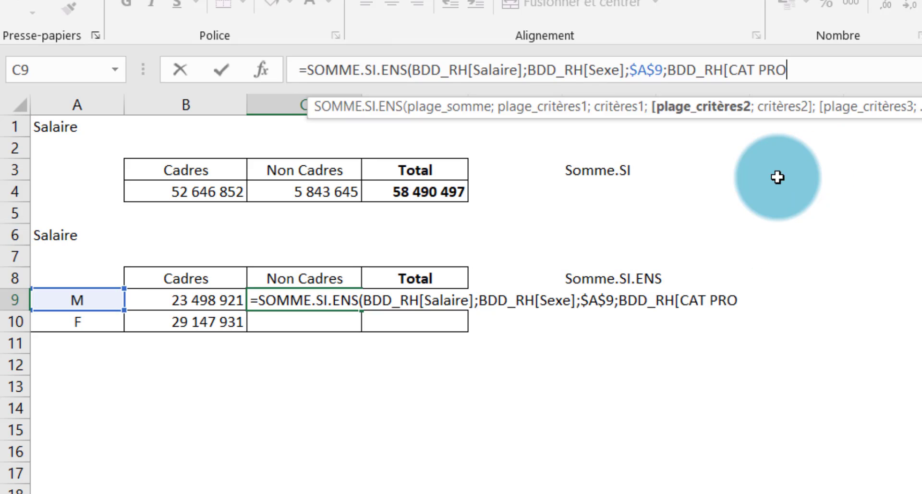
type("];")
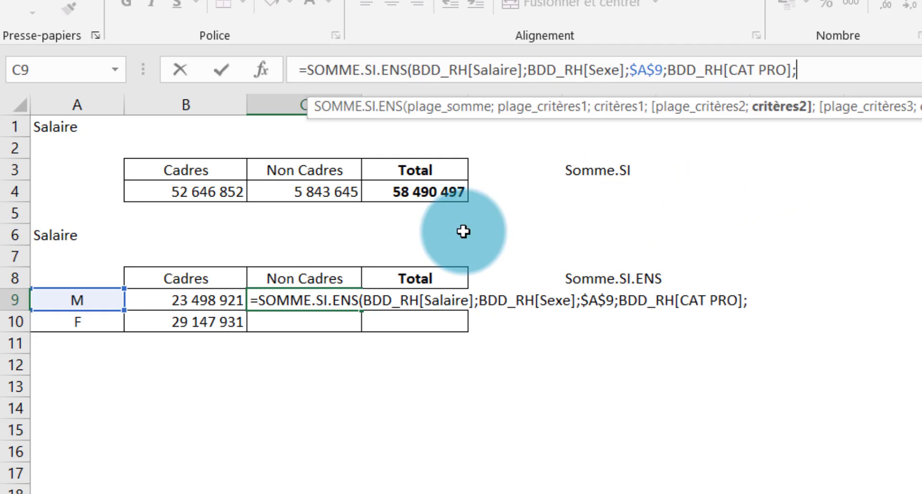
Use the Non Cadres heading as the second criterion with the absolute reference $C$8 and complete the C9 formula.
left_click(343, 278)
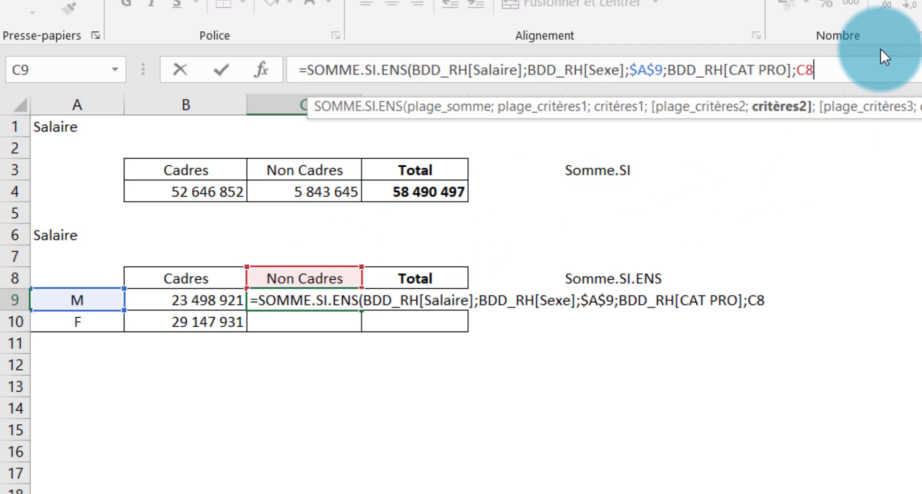
left_click_drag(821, 68, 825, 68)
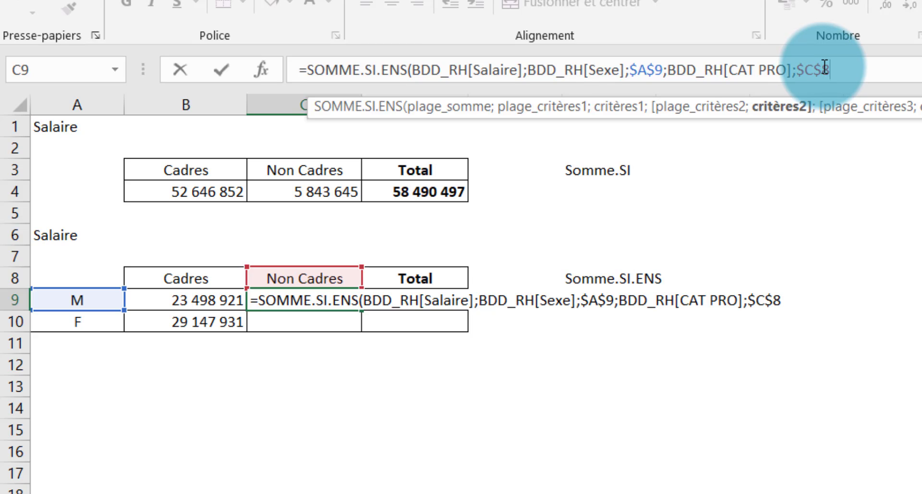
type(")")
key("Return")
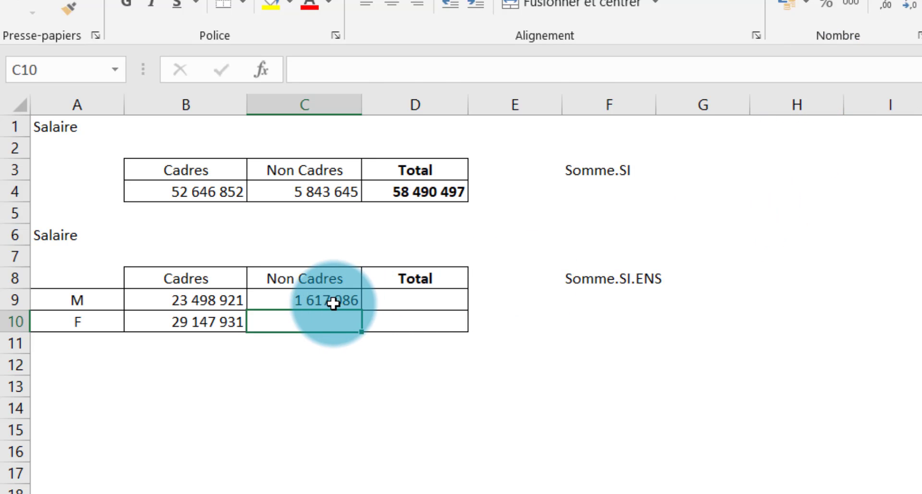
Check the C9 formula against its M and Non Cadres criteria cells and copy it down to C10.
left_click(317, 302)
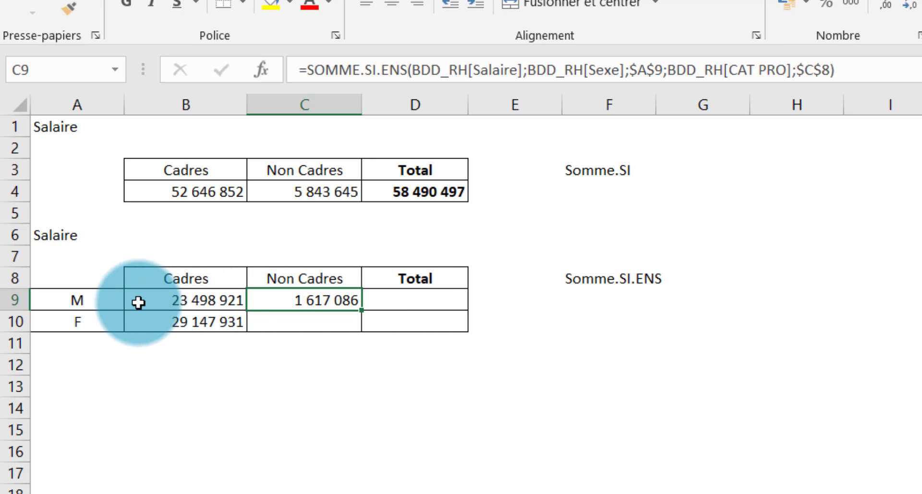
left_click(76, 301)
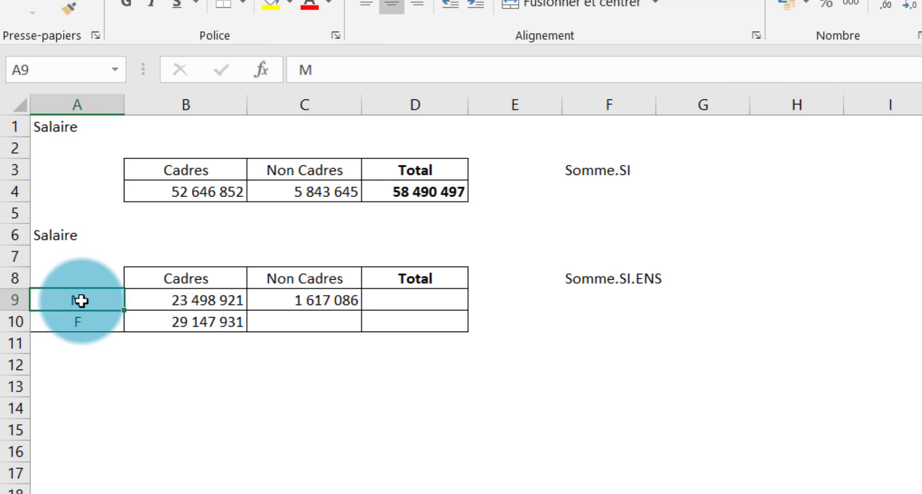
left_click(305, 276)
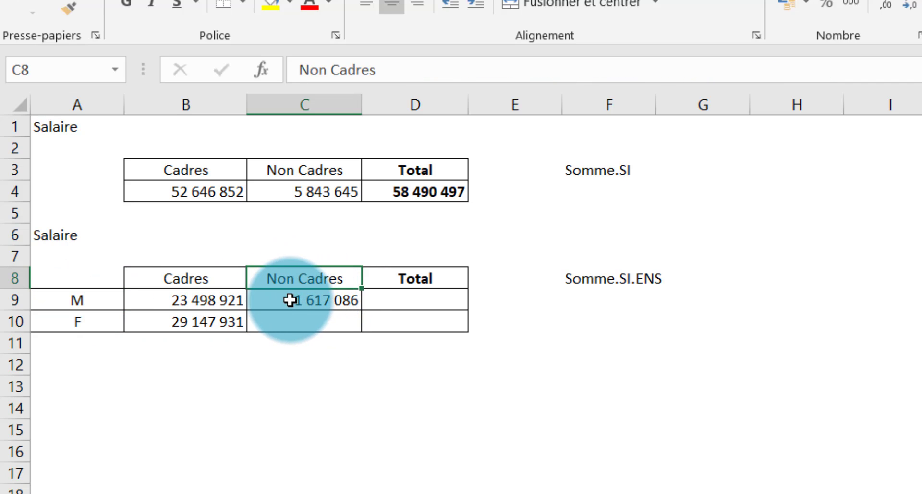
left_click(320, 298)
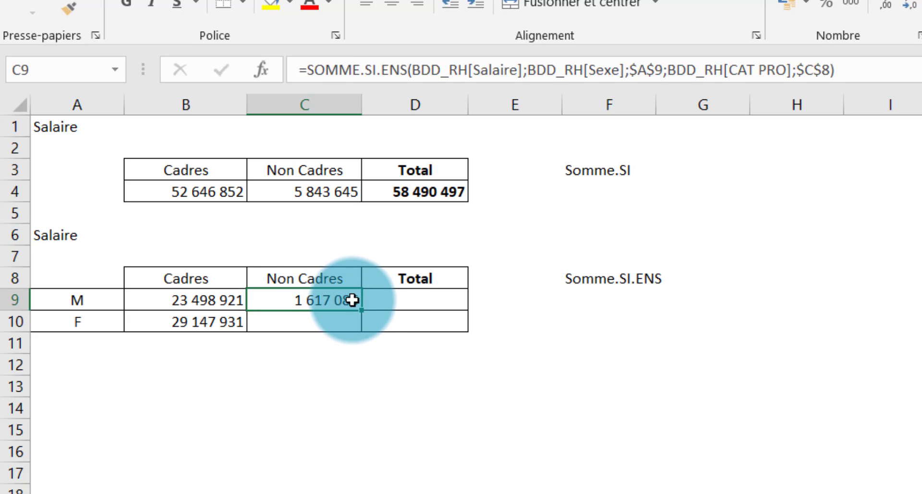
left_click(418, 299)
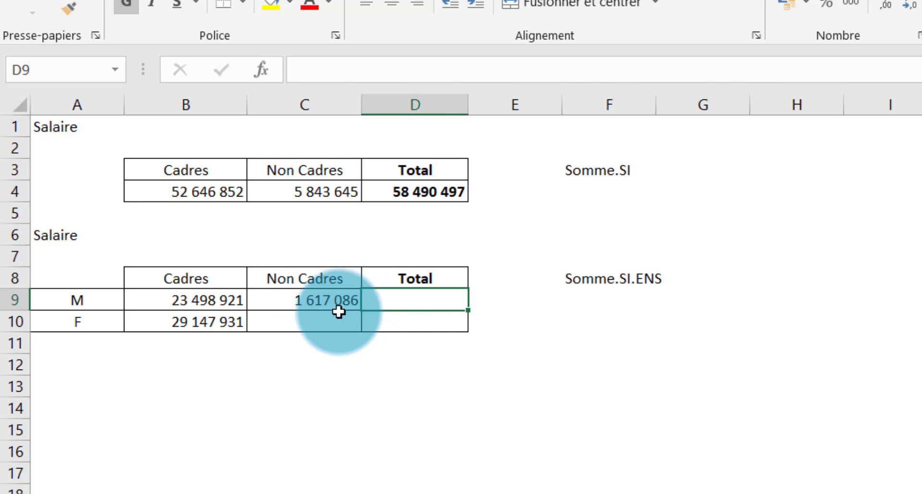
left_click(326, 301)
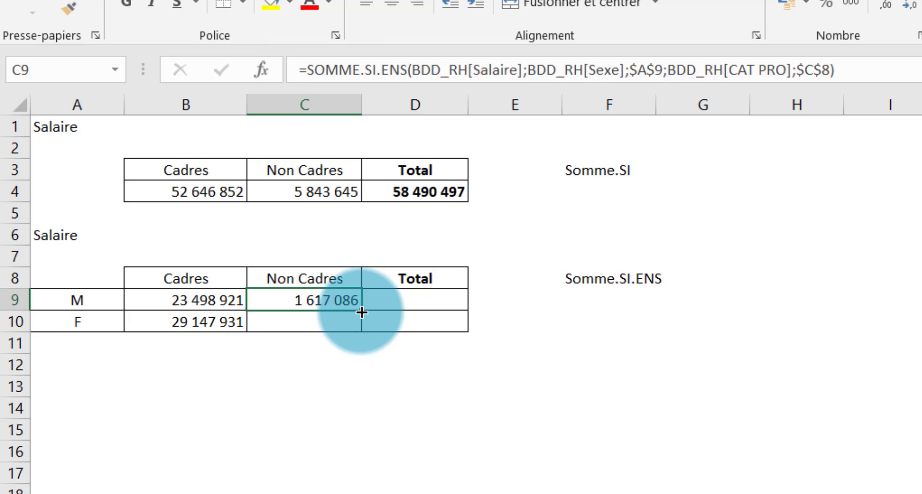
left_click_drag(361, 312, 361, 327)
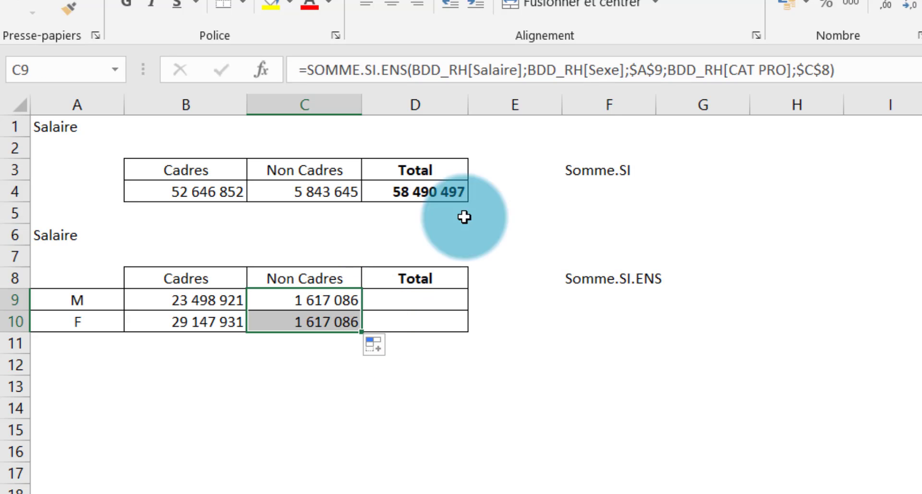
Replace the Sexe criterion in the C9 formula with the absolute reference $A$10 and review the C9 formula.
left_click(667, 70)
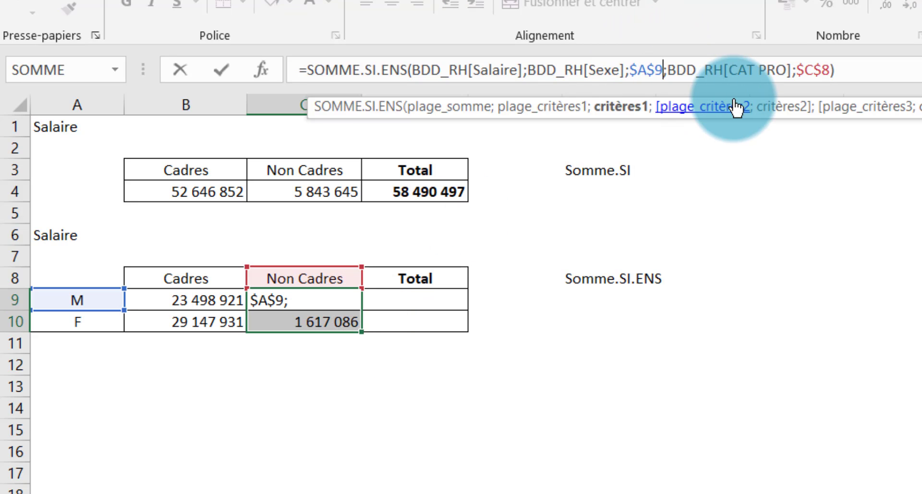
key("BackSpace")
type("10")
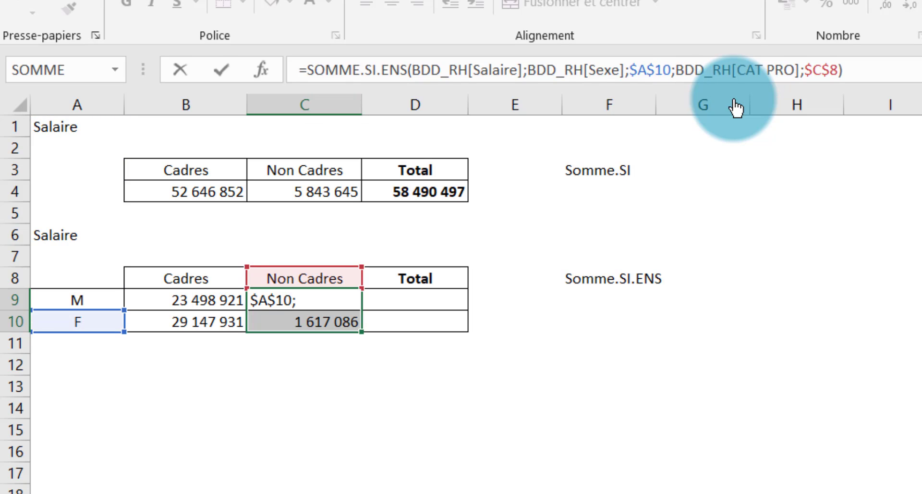
key("Return")
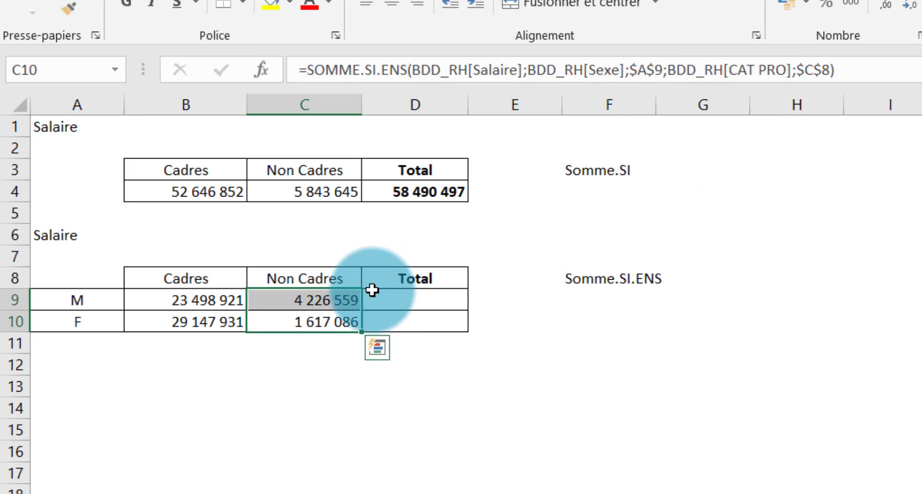
left_click(325, 299)
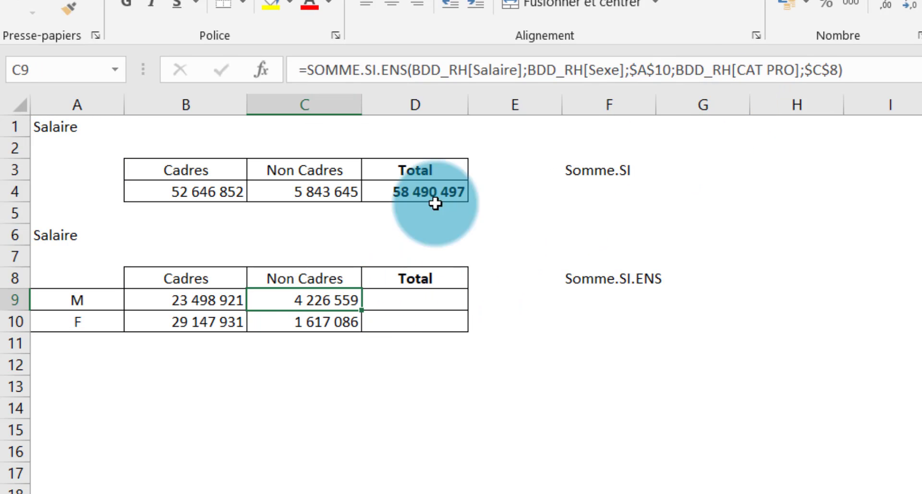
Change the Sexe criterion in the C9 formula to the absolute reference $A$9.
left_click(669, 68)
key("BackSpace")
key("BackSpace")
type("9")
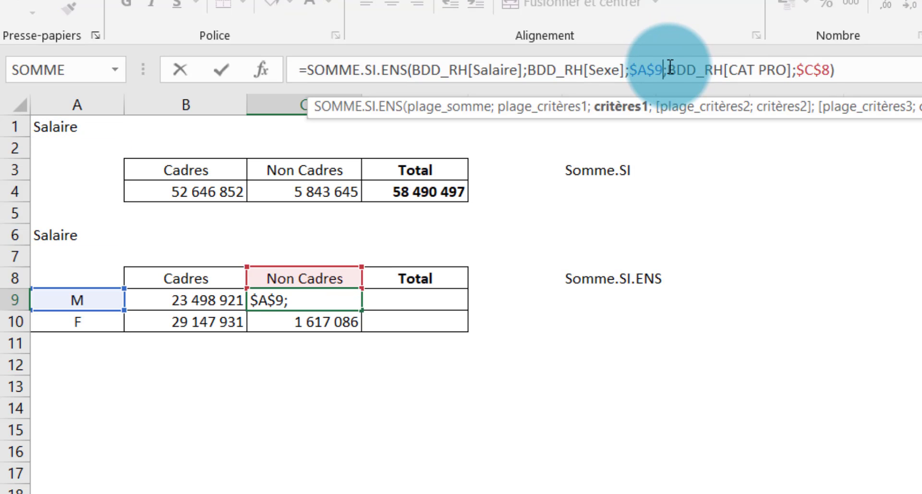
key("Return")
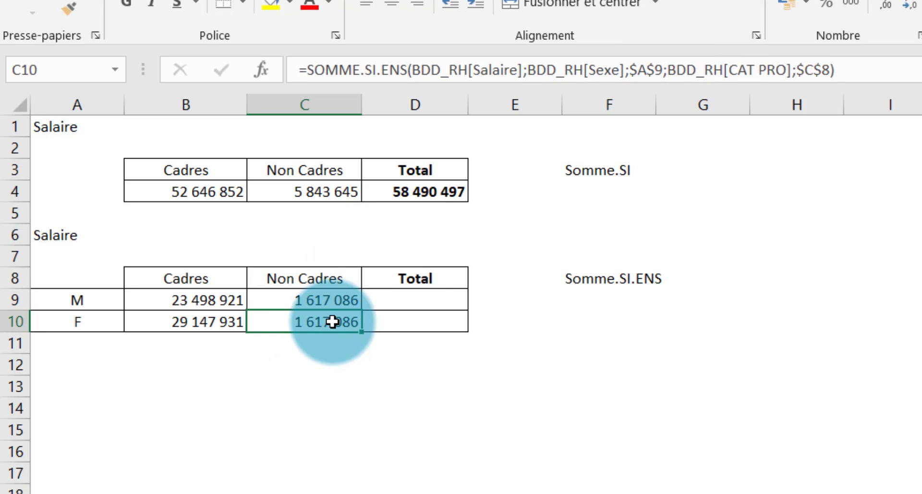
Change the Sexe criterion in the C10 formula to the absolute reference $A$10.
left_click(662, 70)
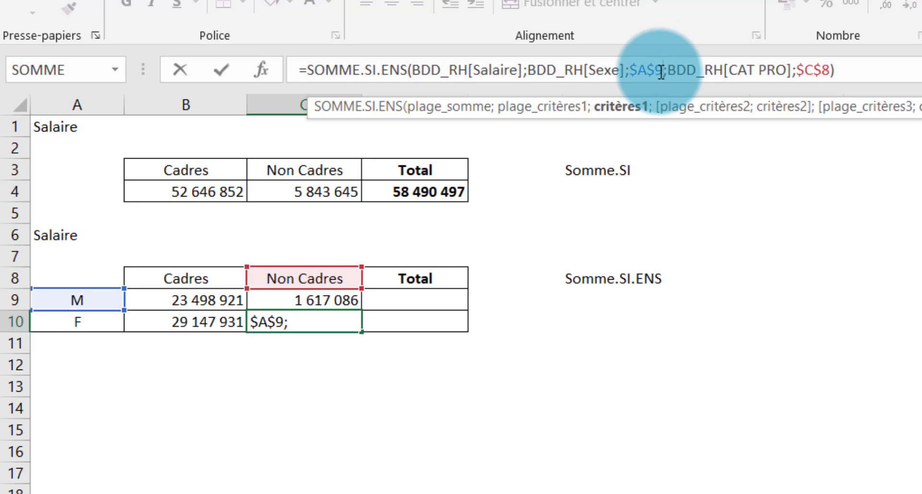
key("BackSpace")
type("10")
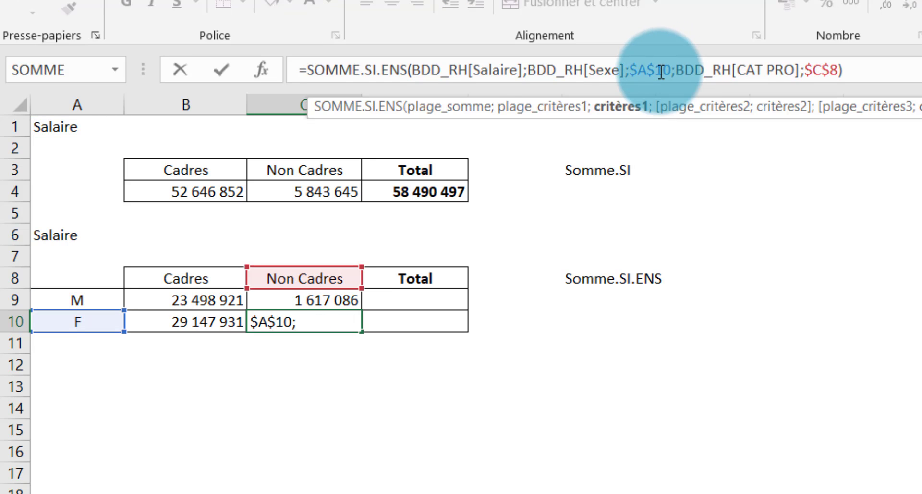
key("Return")
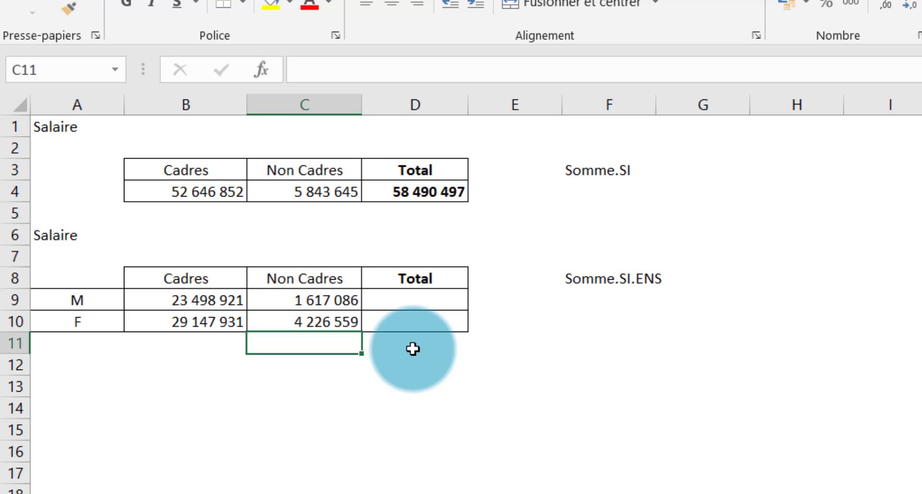
Total the M row's Cadres and Non Cadres salaries in D9 with SOMME over B9:C9.
left_click(432, 292)
type("=")
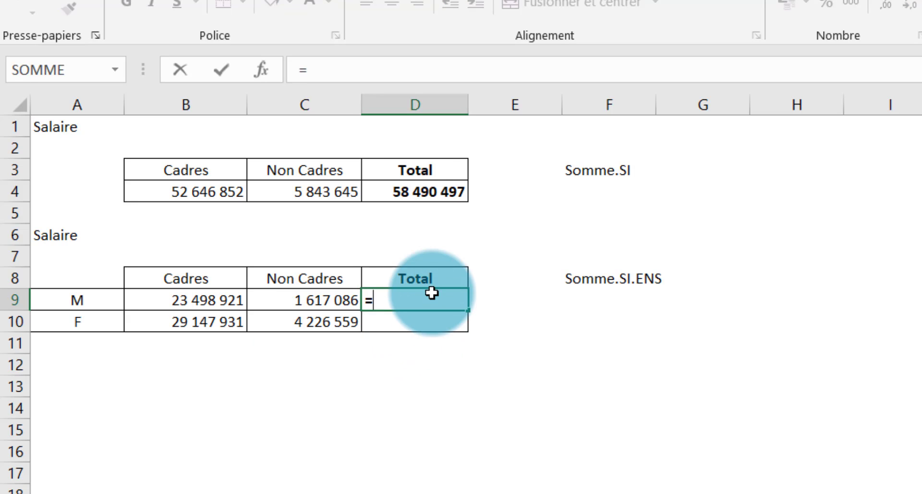
type("Somm")
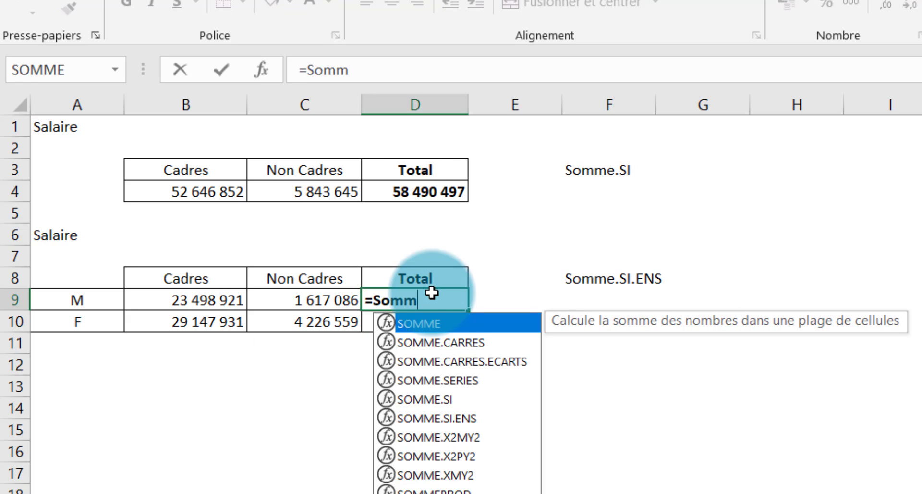
double_click(436, 321)
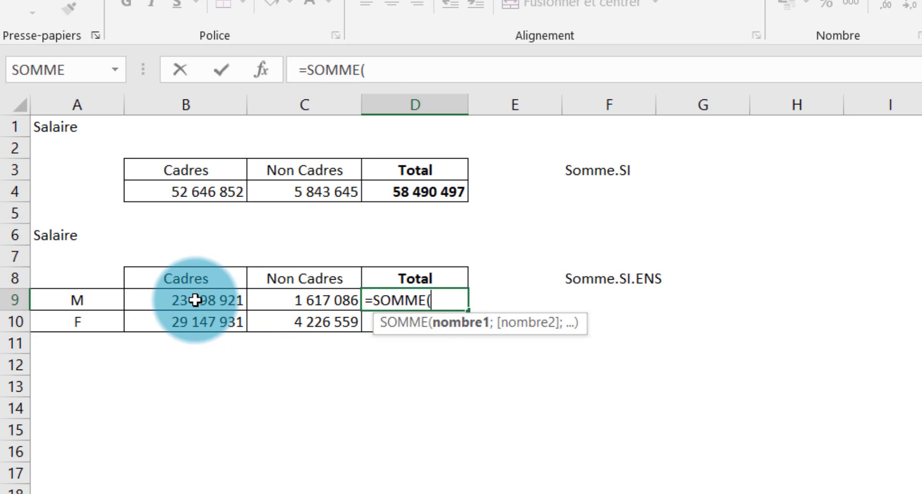
left_click_drag(192, 301, 330, 310)
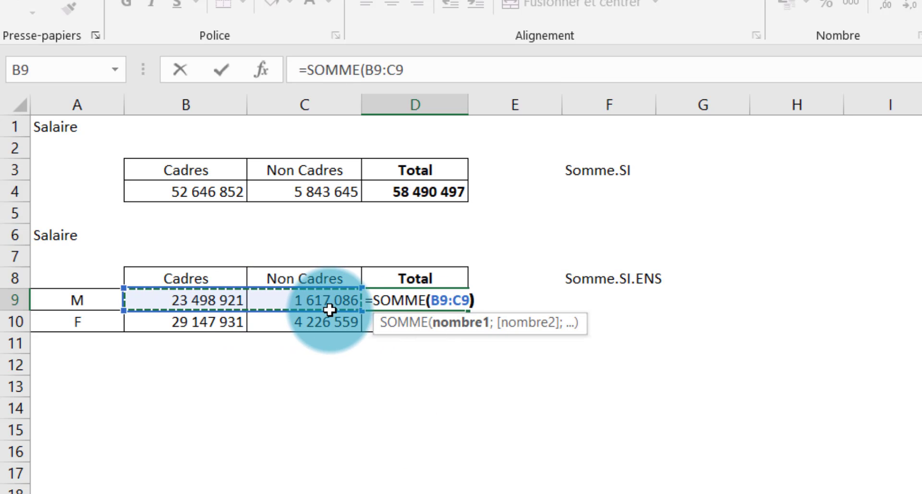
key("Return")
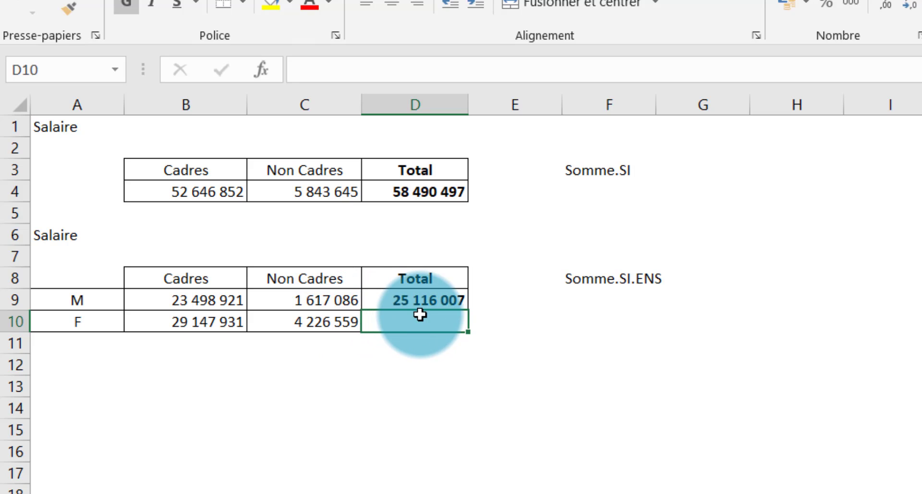
Total the F row's Cadres and Non Cadres salaries in D10 with =SOMME(B10:C10).
type("=S")
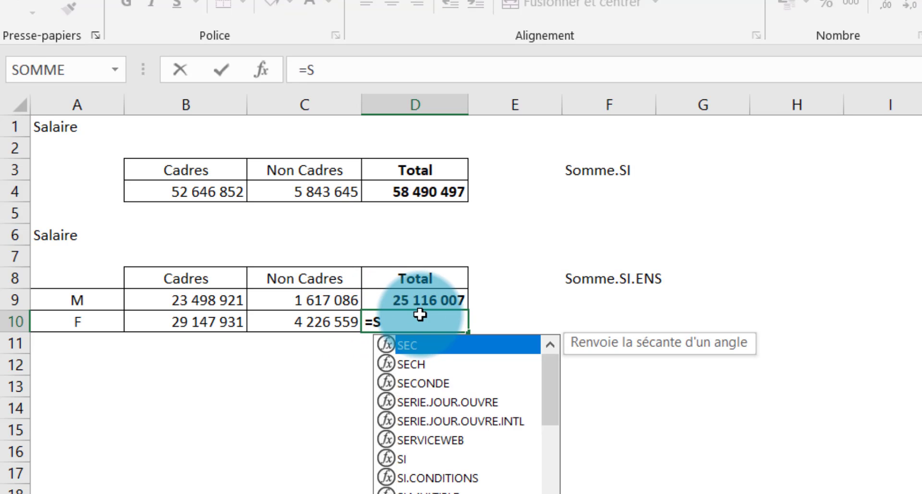
type("omm")
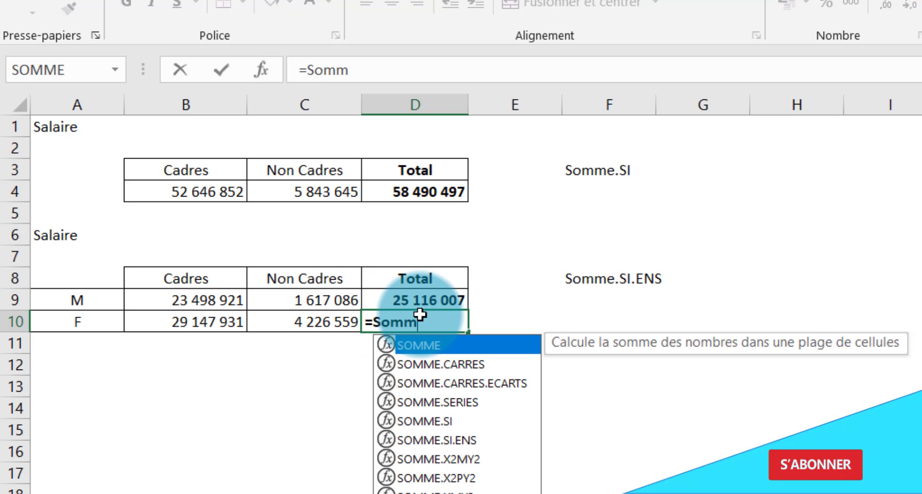
double_click(436, 345)
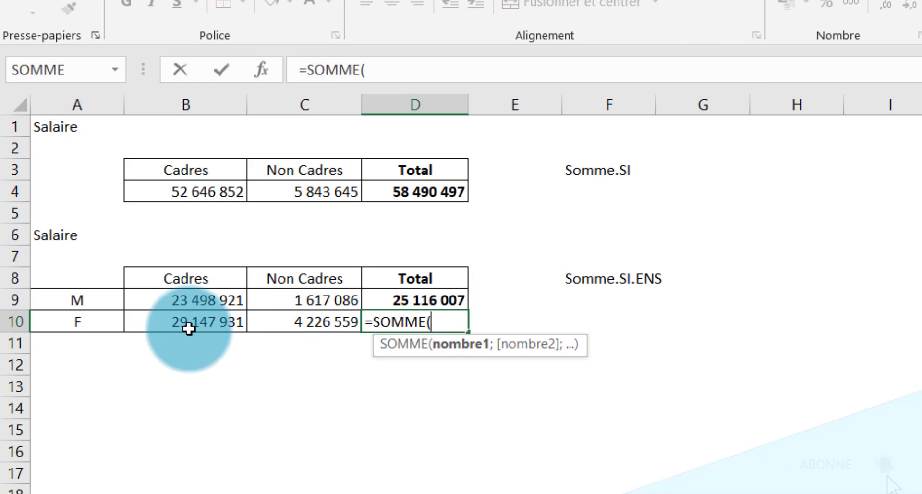
left_click_drag(188, 329, 330, 325)
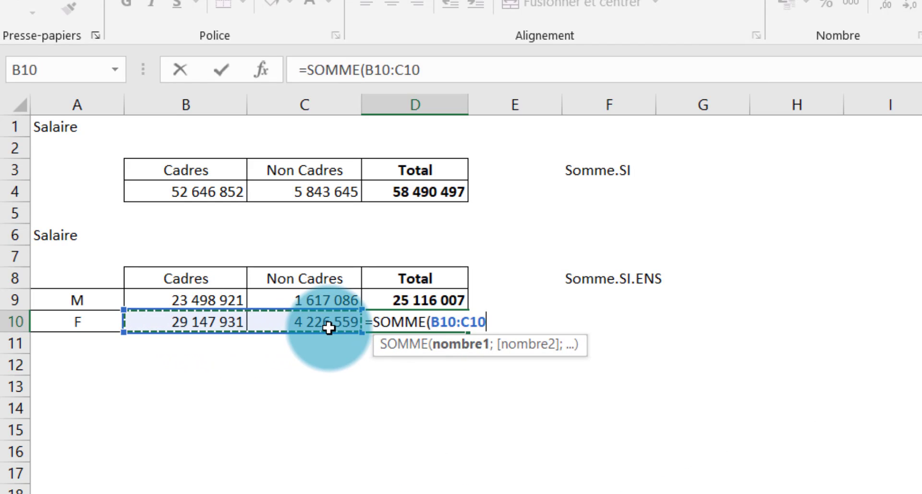
type(")")
key("Return")
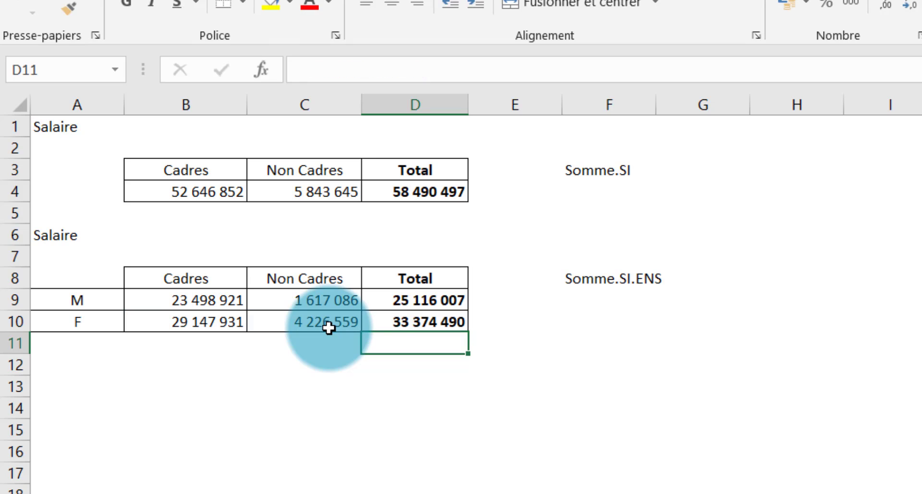
left_click(499, 316)
left_click(587, 339)
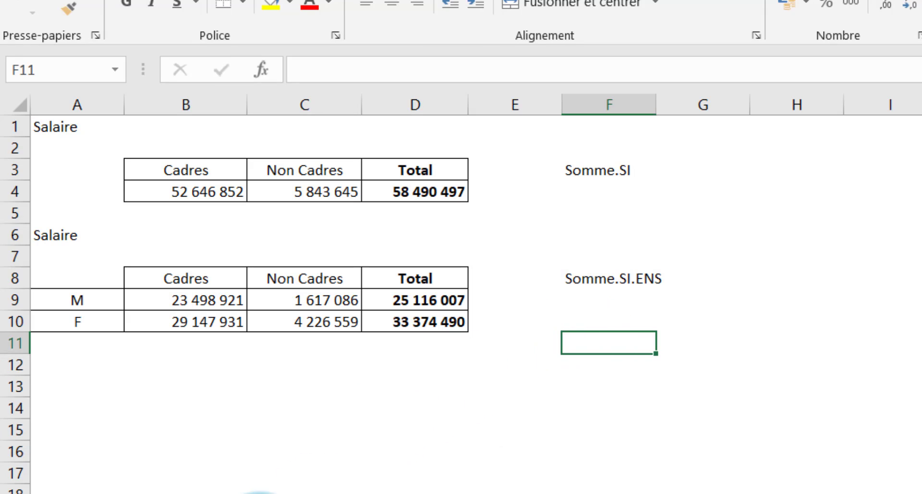
left_click(263, 456)
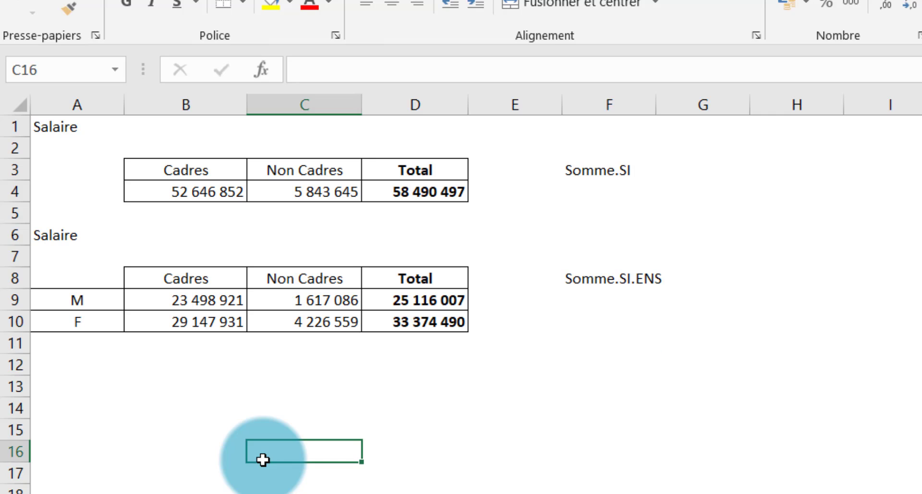
left_click(207, 493)
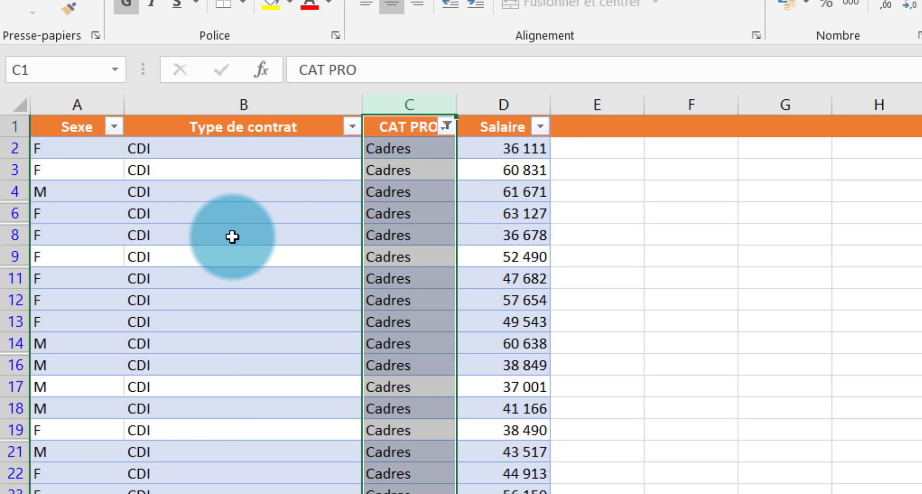
left_click(91, 178)
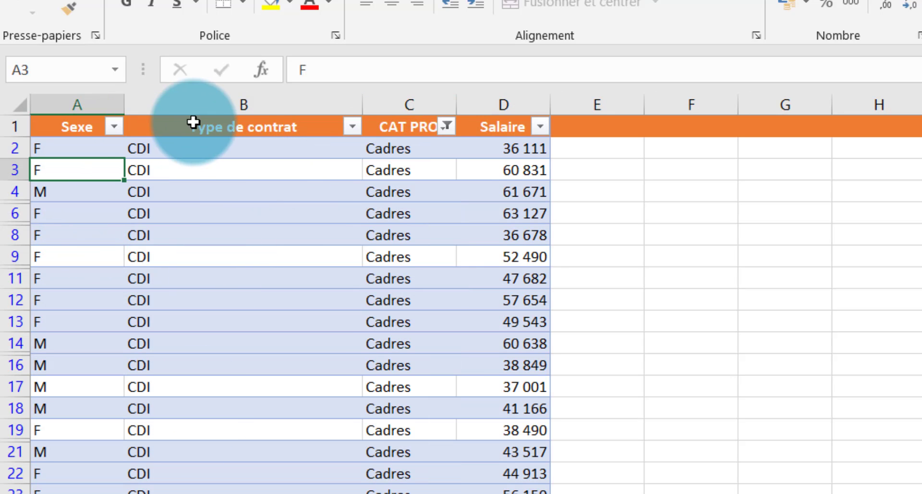
left_click(202, 145)
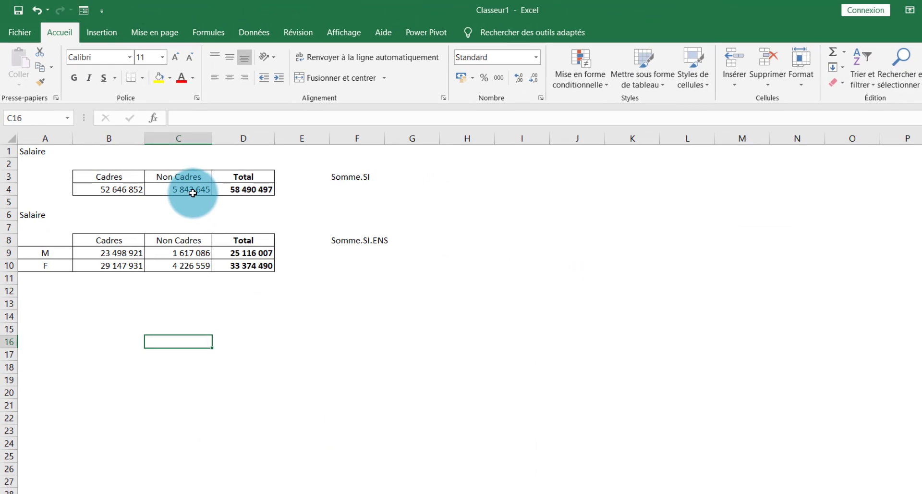
Turn on the display of formulas in the cells of the Indicateurs RH sheet.
left_click(189, 190)
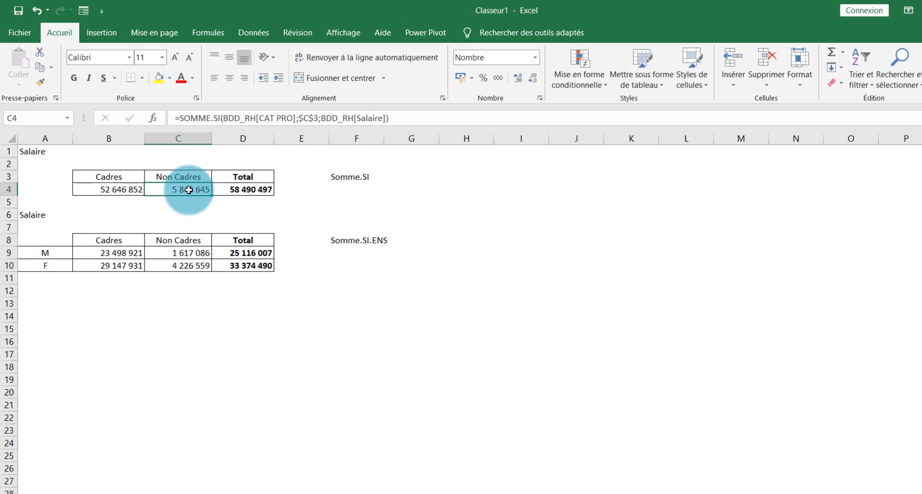
left_click(255, 34)
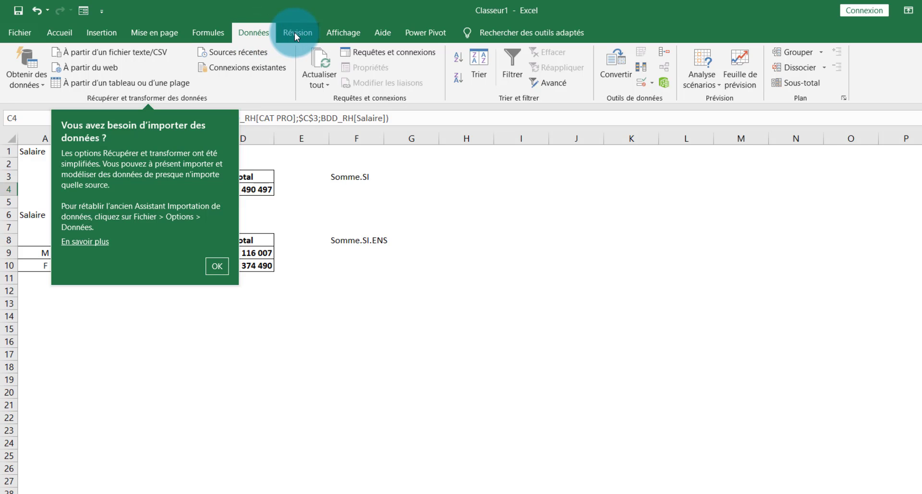
left_click(330, 33)
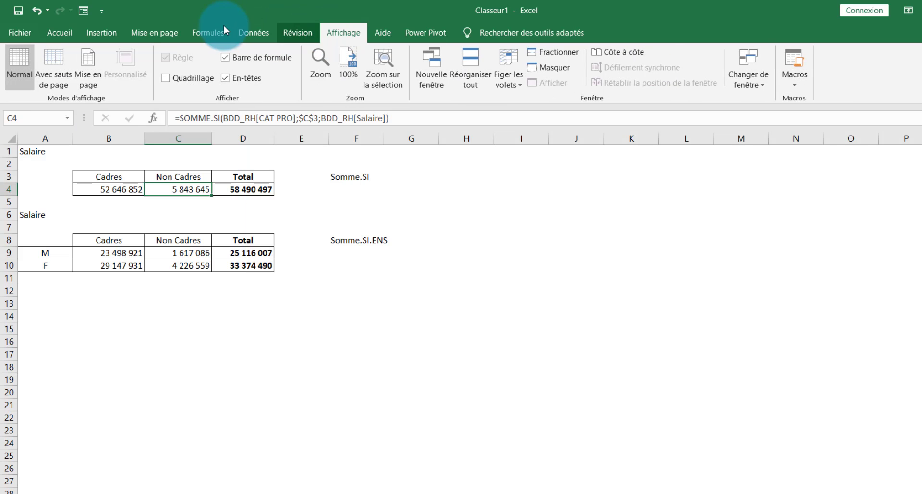
left_click(200, 31)
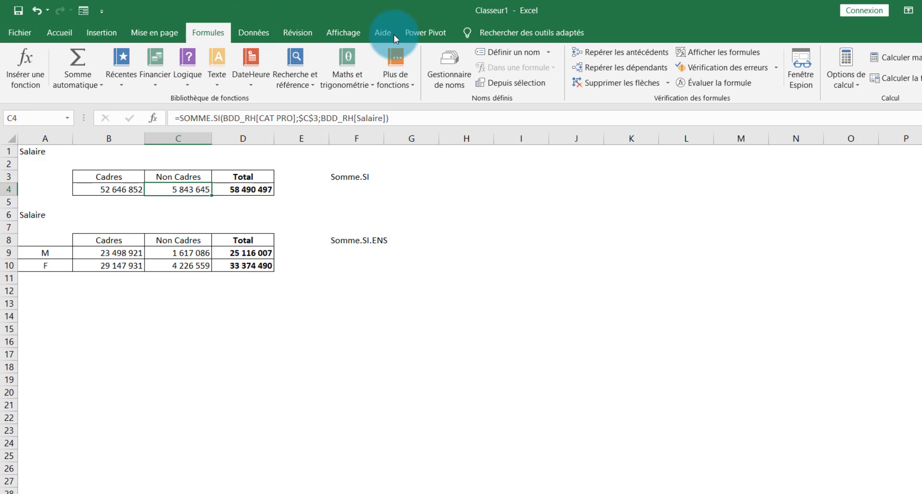
left_click(719, 51)
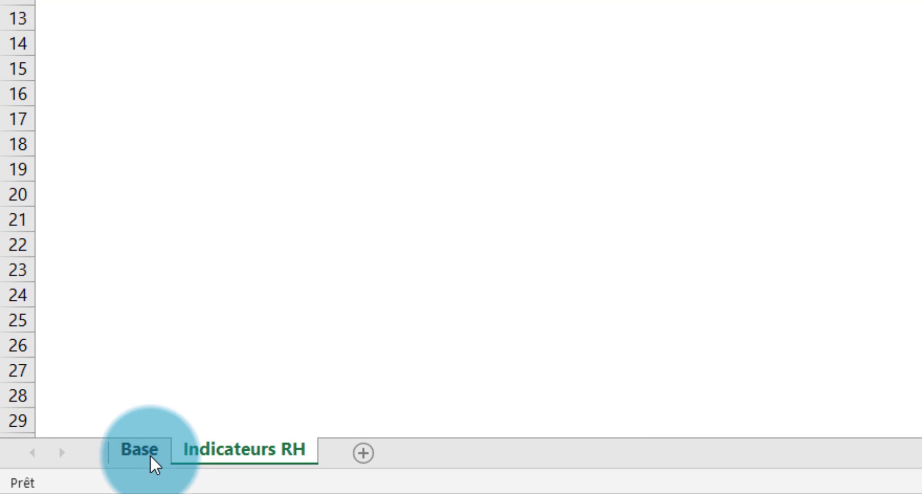
Create a copy of the Base sheet and place it last in the workbook.
left_click(151, 459)
right_click(150, 458)
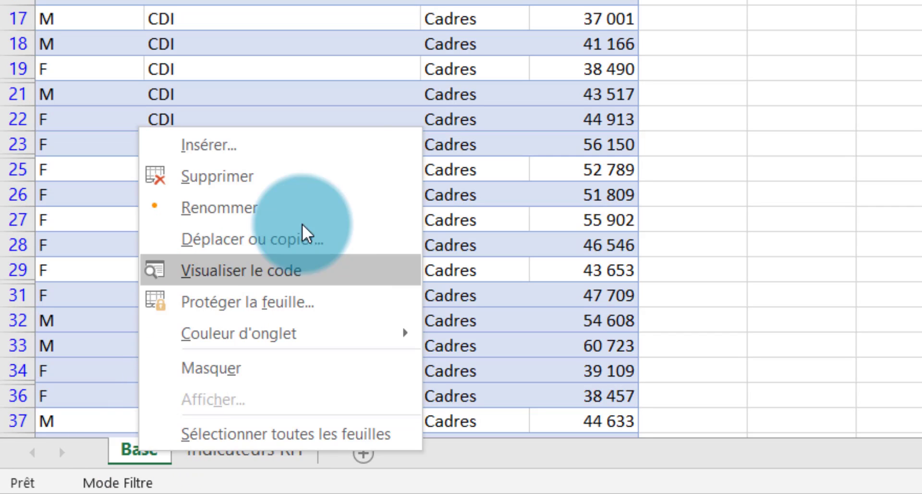
left_click(305, 236)
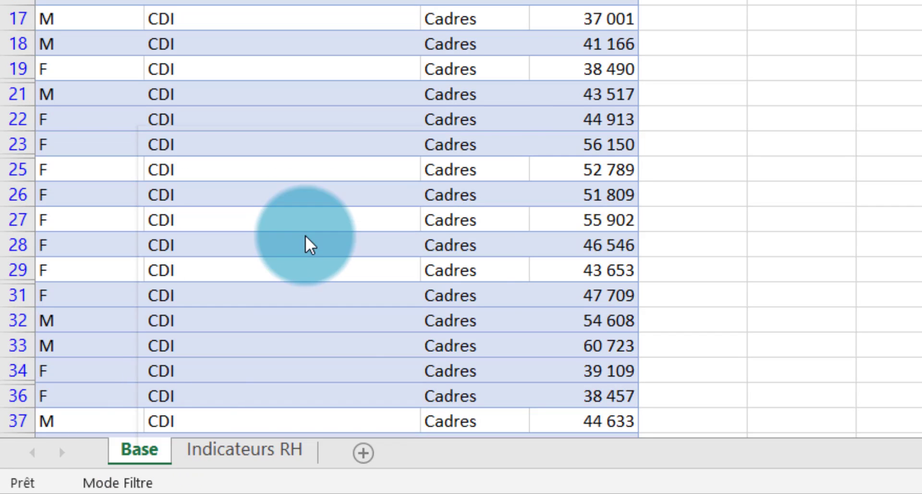
left_click(207, 223)
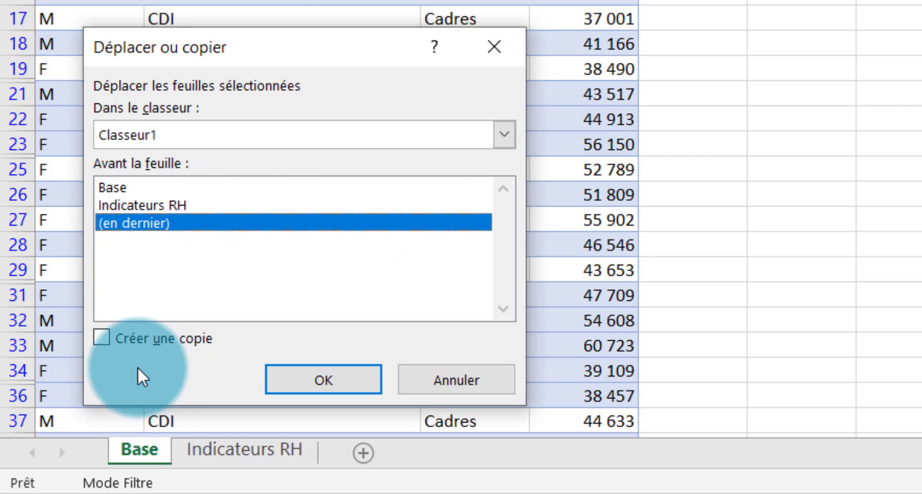
left_click(126, 340)
left_click(354, 386)
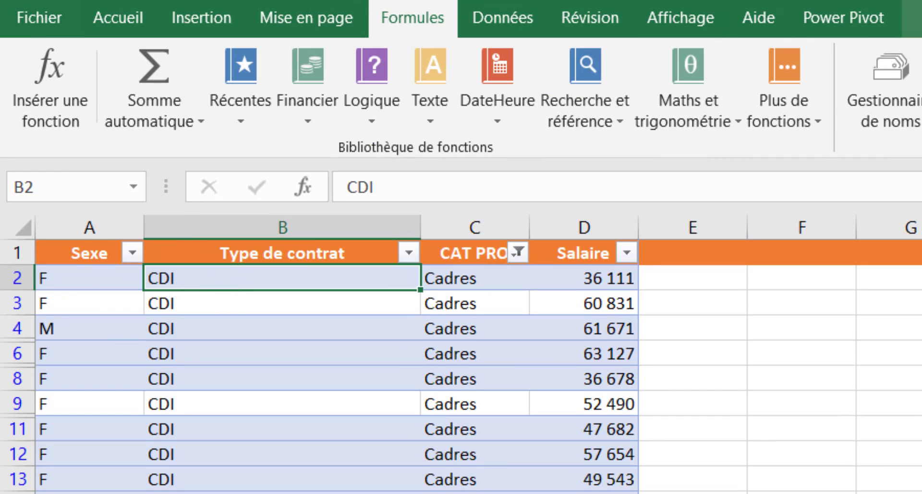
Convert the copied sheet's table BDD_RH3 into a normal range.
left_click(914, 18)
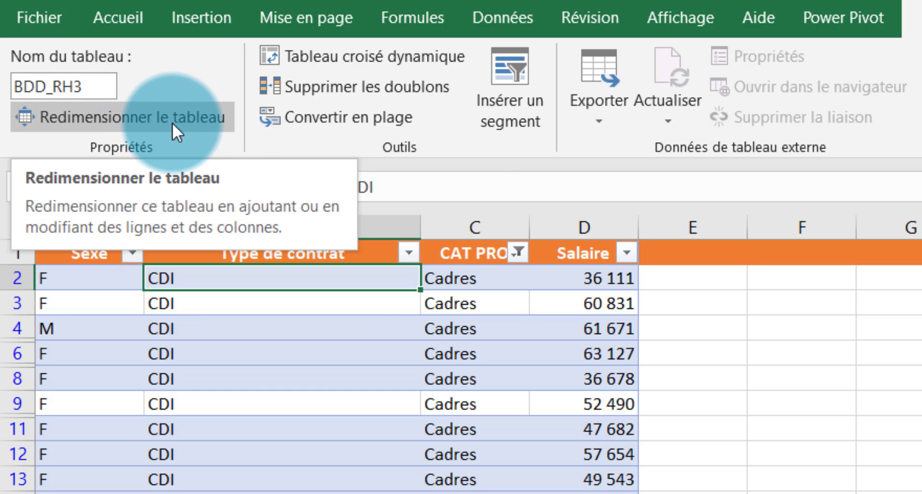
left_click(373, 123)
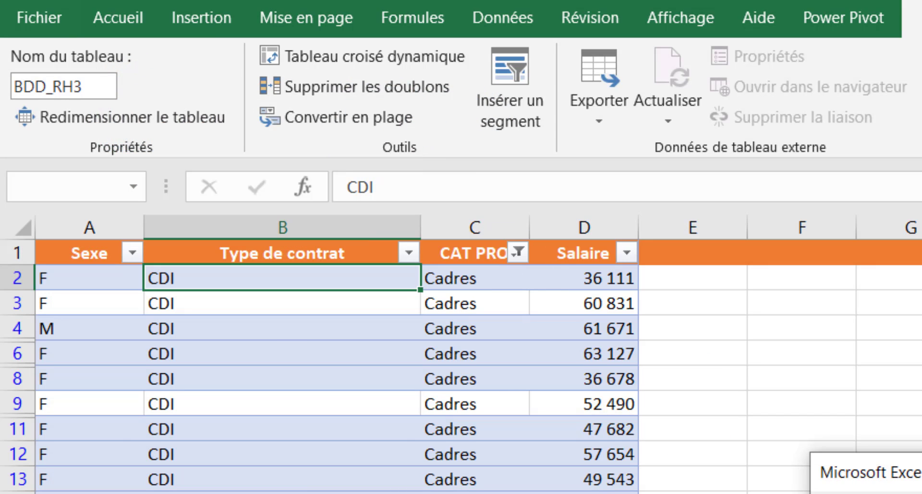
key("Return")
left_click(913, 341)
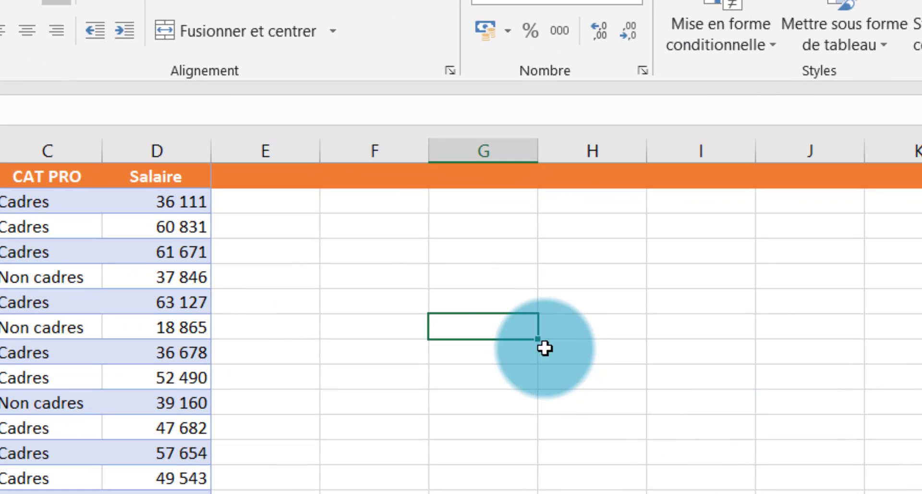
Total the Cadres salaries in H7 of the copied Base sheet with =SOMME.SI(C2:C1247;"Cadres";D2:D1247).
left_click(571, 330)
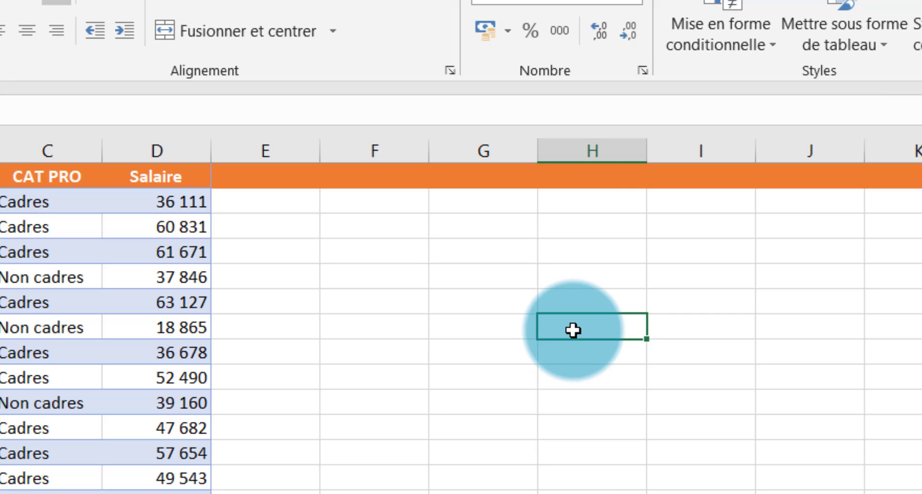
type("=")
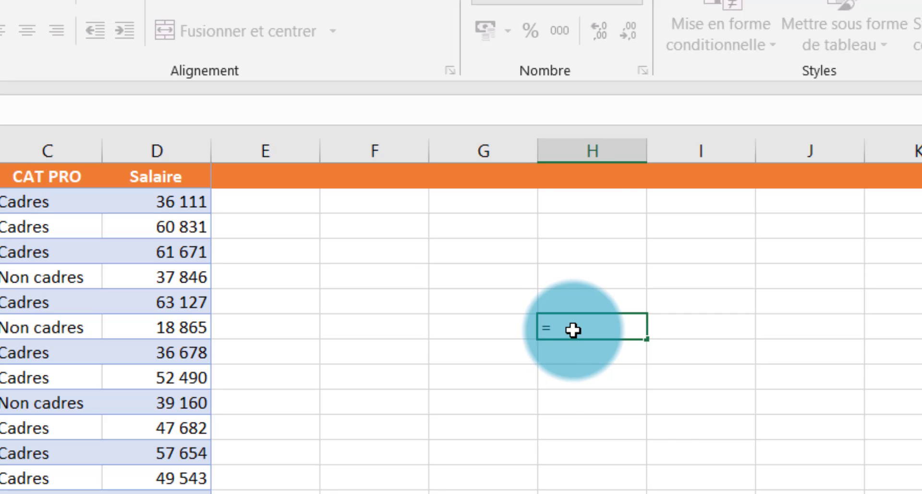
type("Somme")
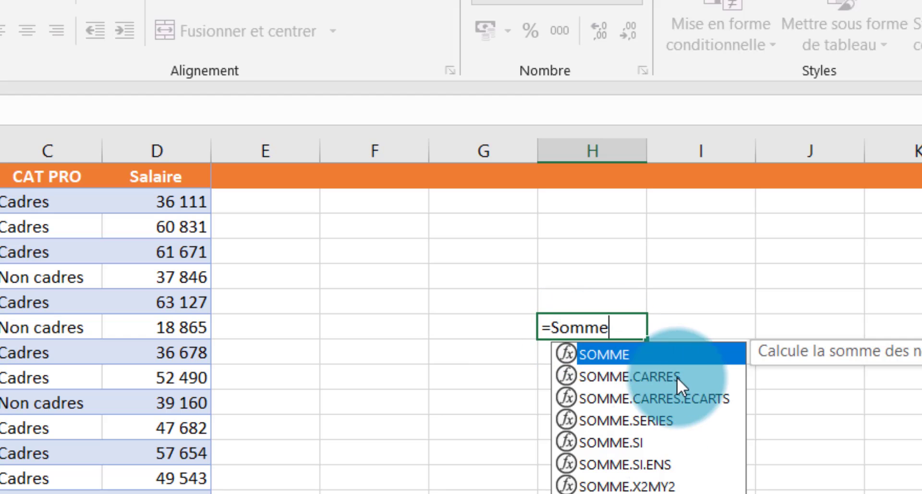
double_click(628, 438)
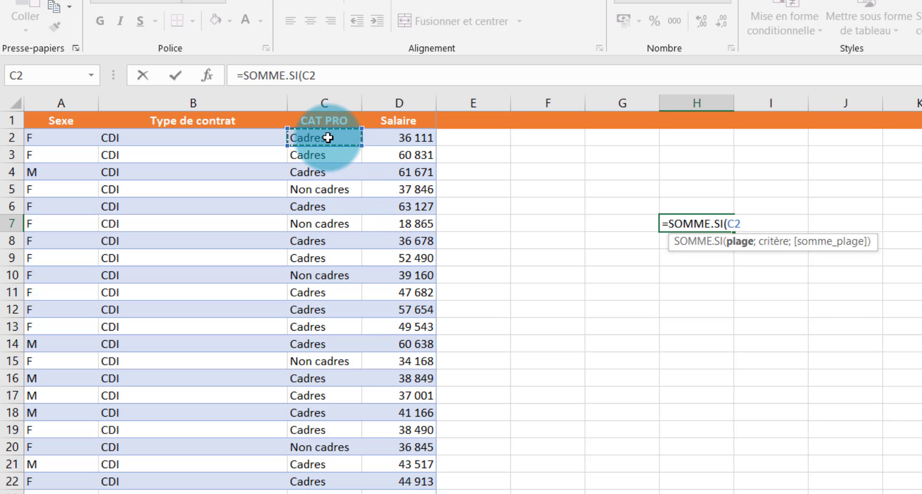
key("ctrl+shift+Down")
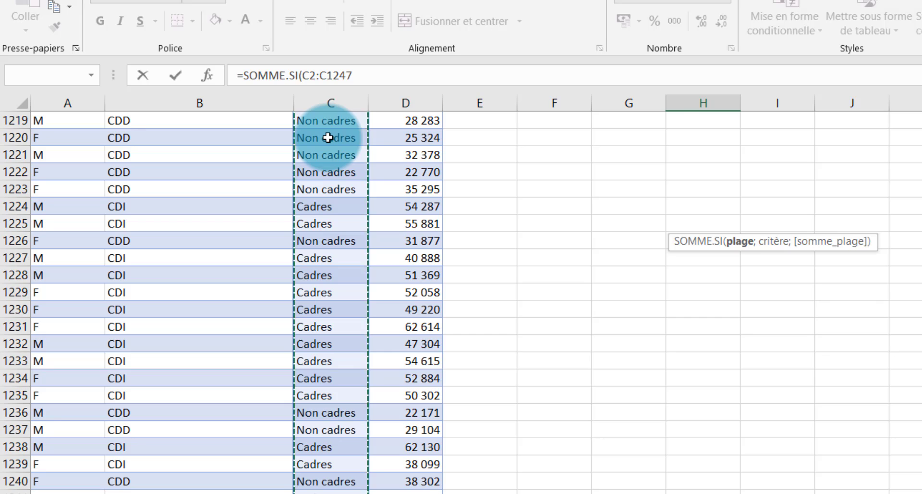
type(";\"Cadres\";")
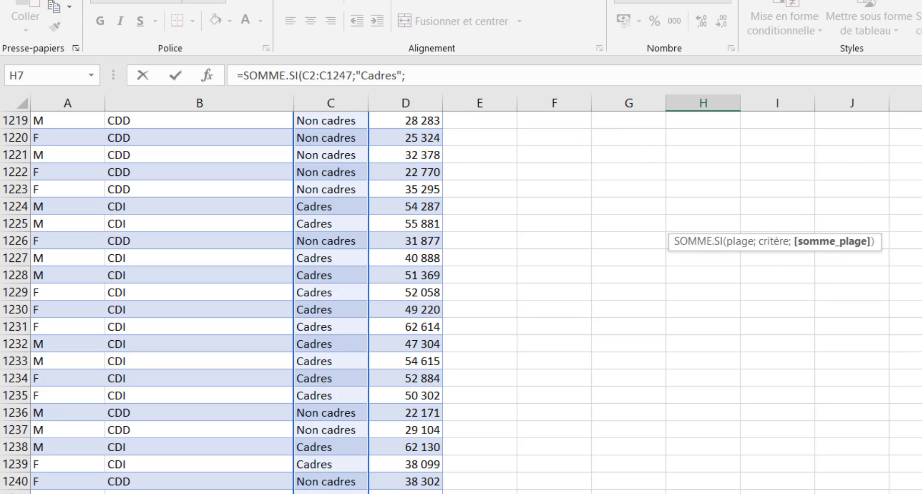
scroll(461, 303, "up", 20)
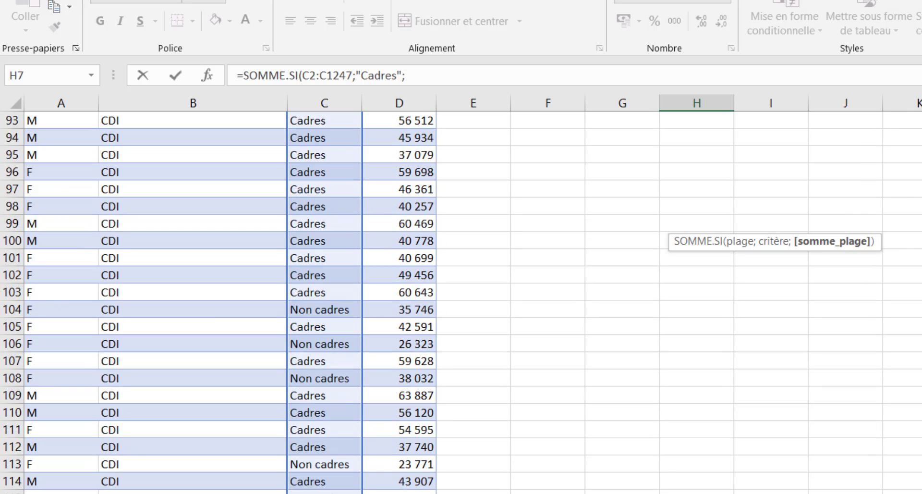
scroll(461, 302, "up", 20)
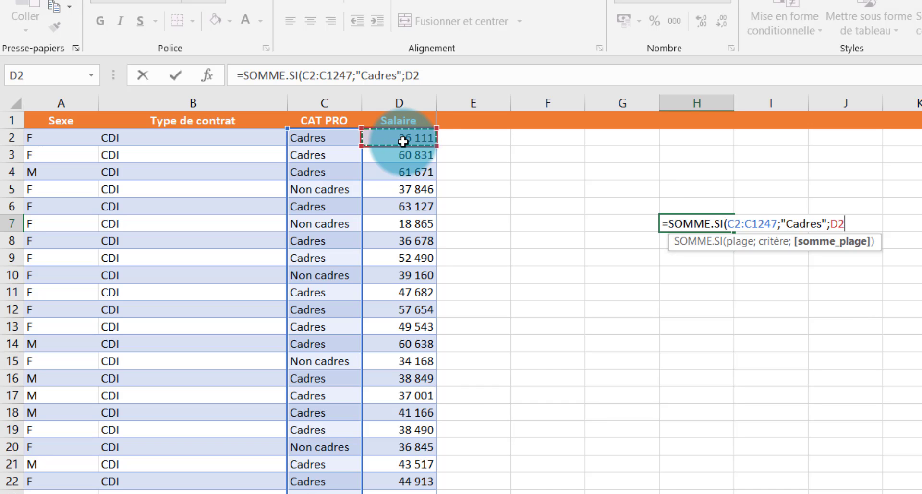
key("ctrl+shift+Down")
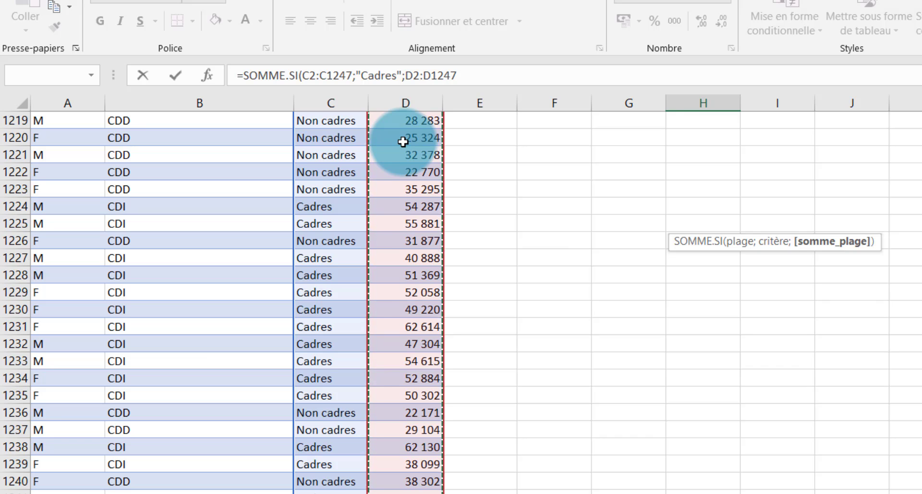
type(")")
key("Return")
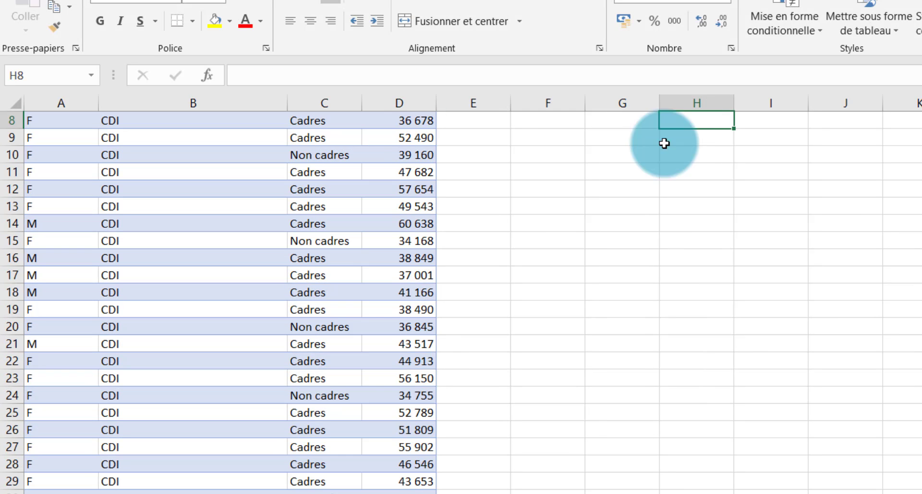
scroll(461, 297, "up", 3)
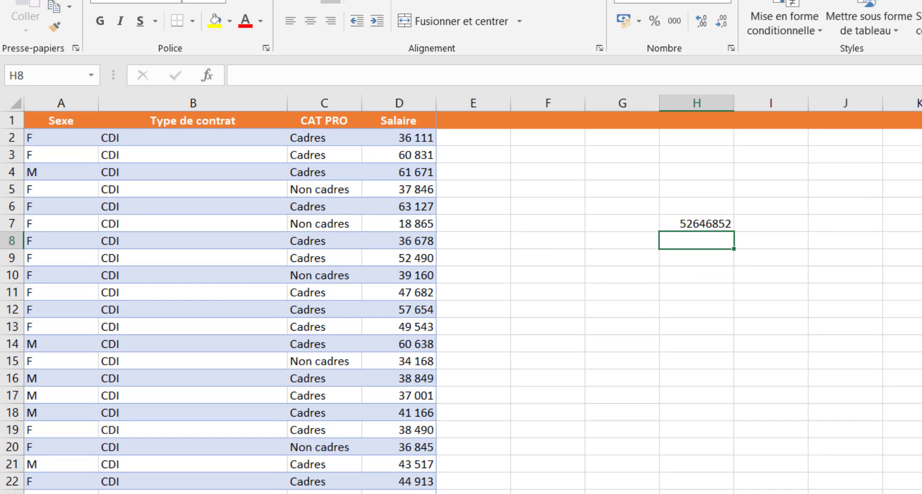
Review the SOMME.SI formula in H7 against the CAT PRO and Salaire columns and clear it from the cell.
left_click(709, 224)
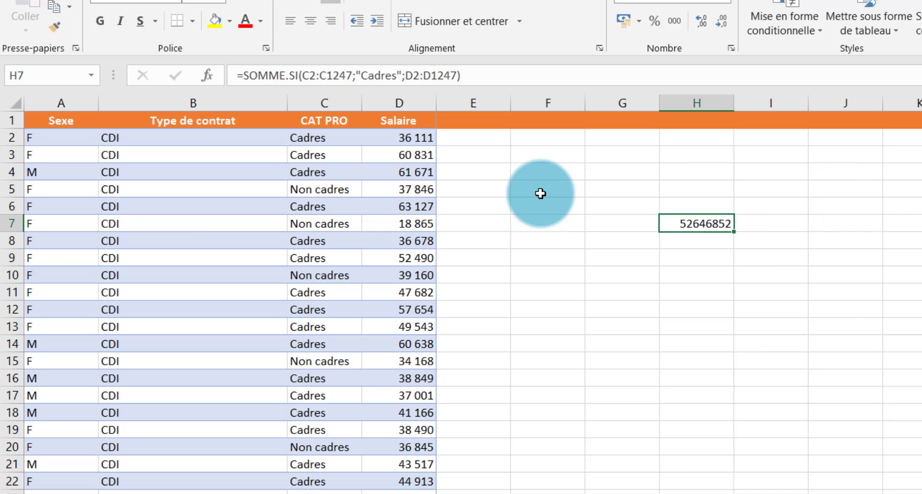
left_click(333, 142)
left_click(381, 139)
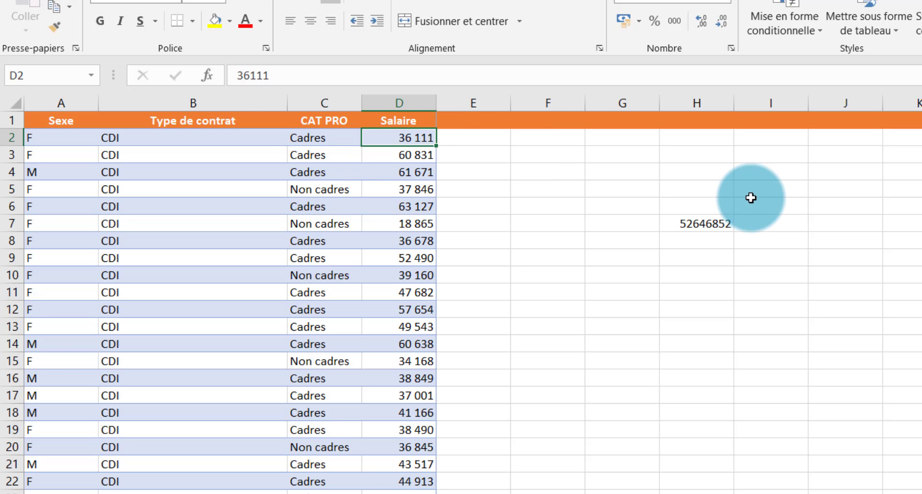
left_click(720, 220)
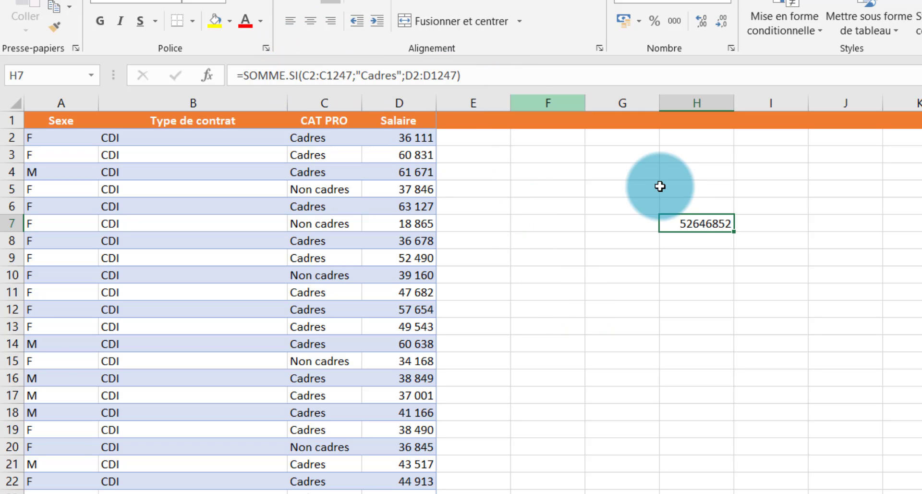
key("Delete")
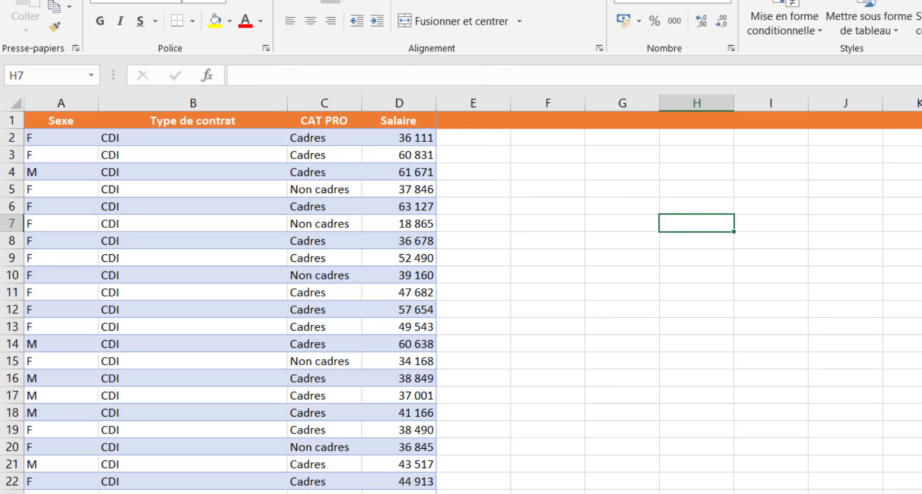
Return to the Indicateurs RH sheet and turn off the display of formulas in its cells.
left_click(183, 492)
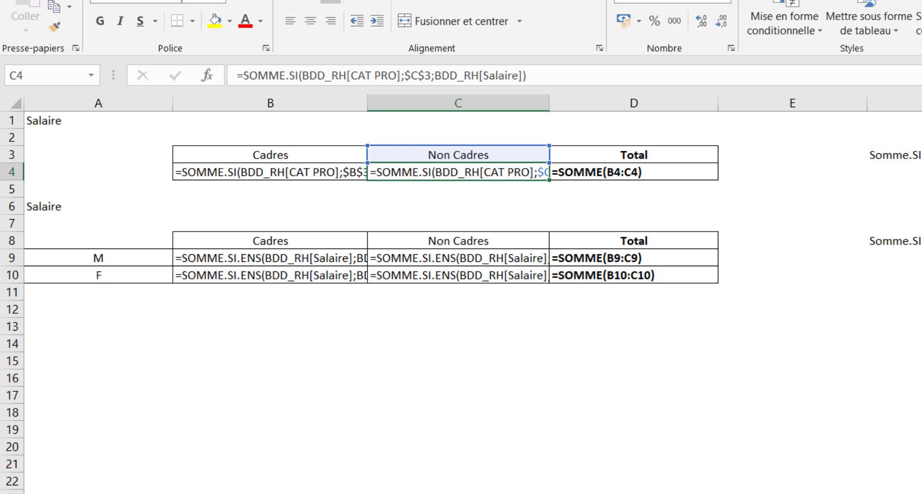
left_click(259, 0)
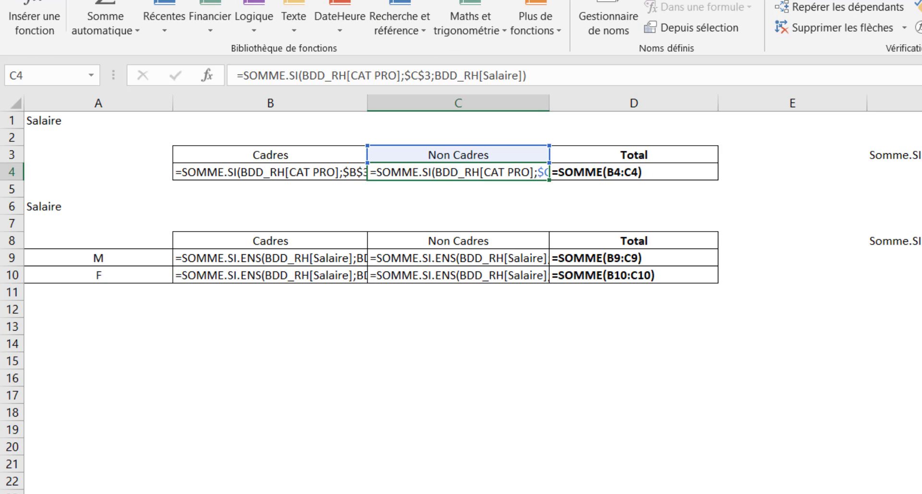
key("ctrl+grave")
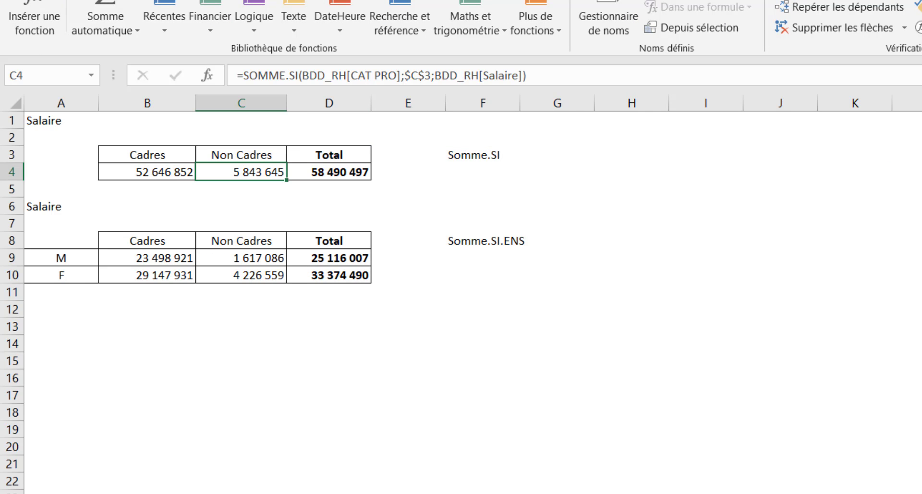